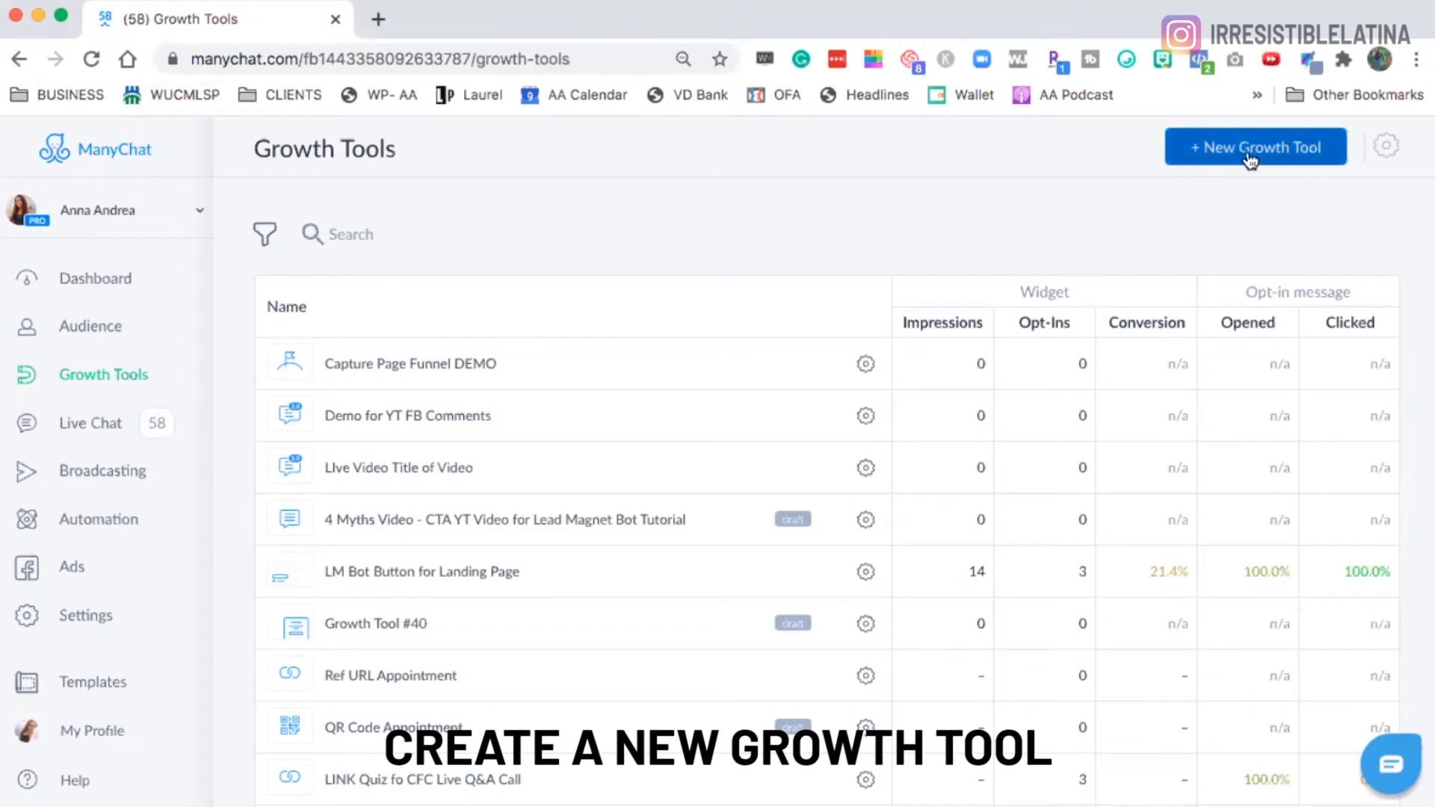
Create a new growth tool and name it "Landing Page Funnel DEMO"
click(1221, 153)
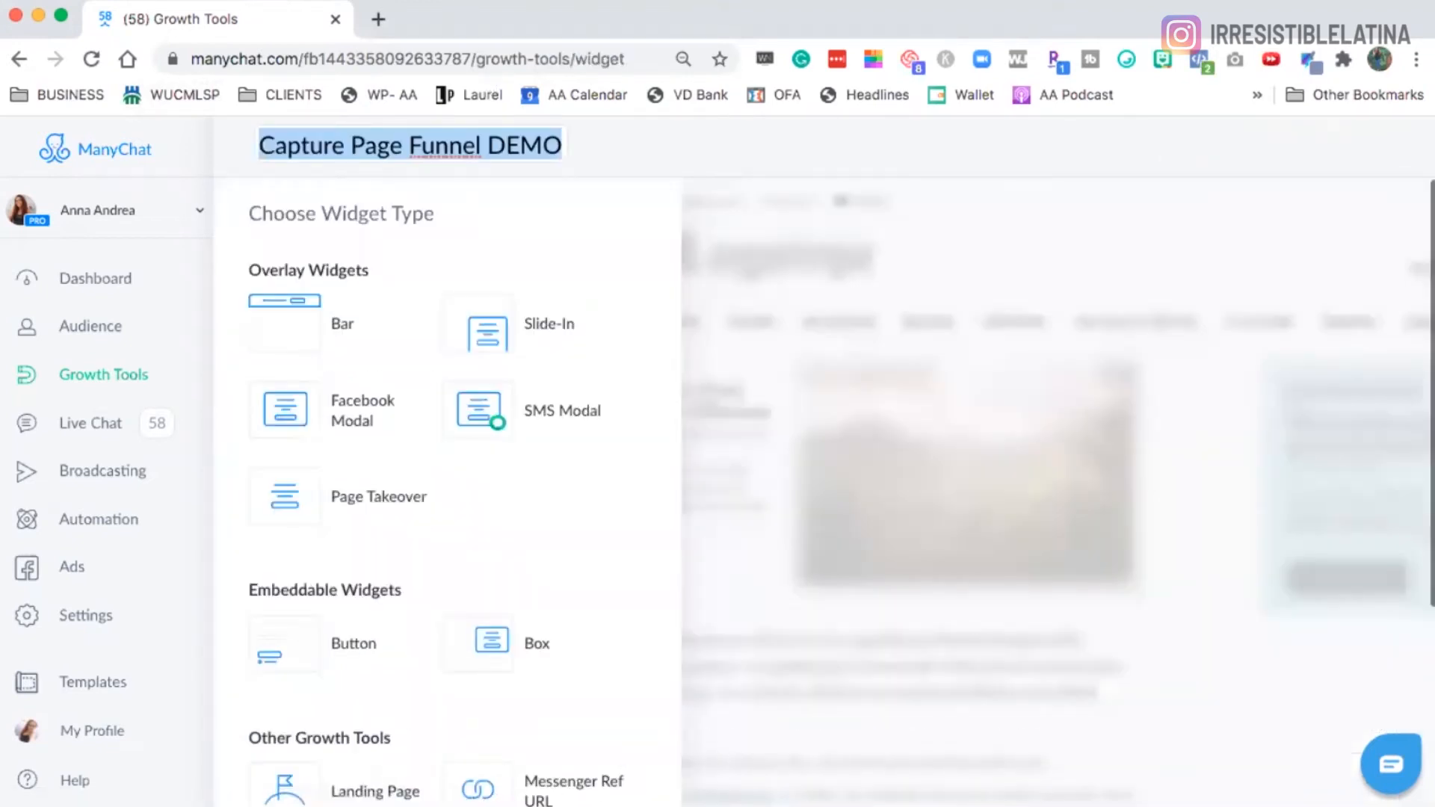
click(477, 146)
click(559, 142)
drag(556, 142, 256, 140)
click(273, 140)
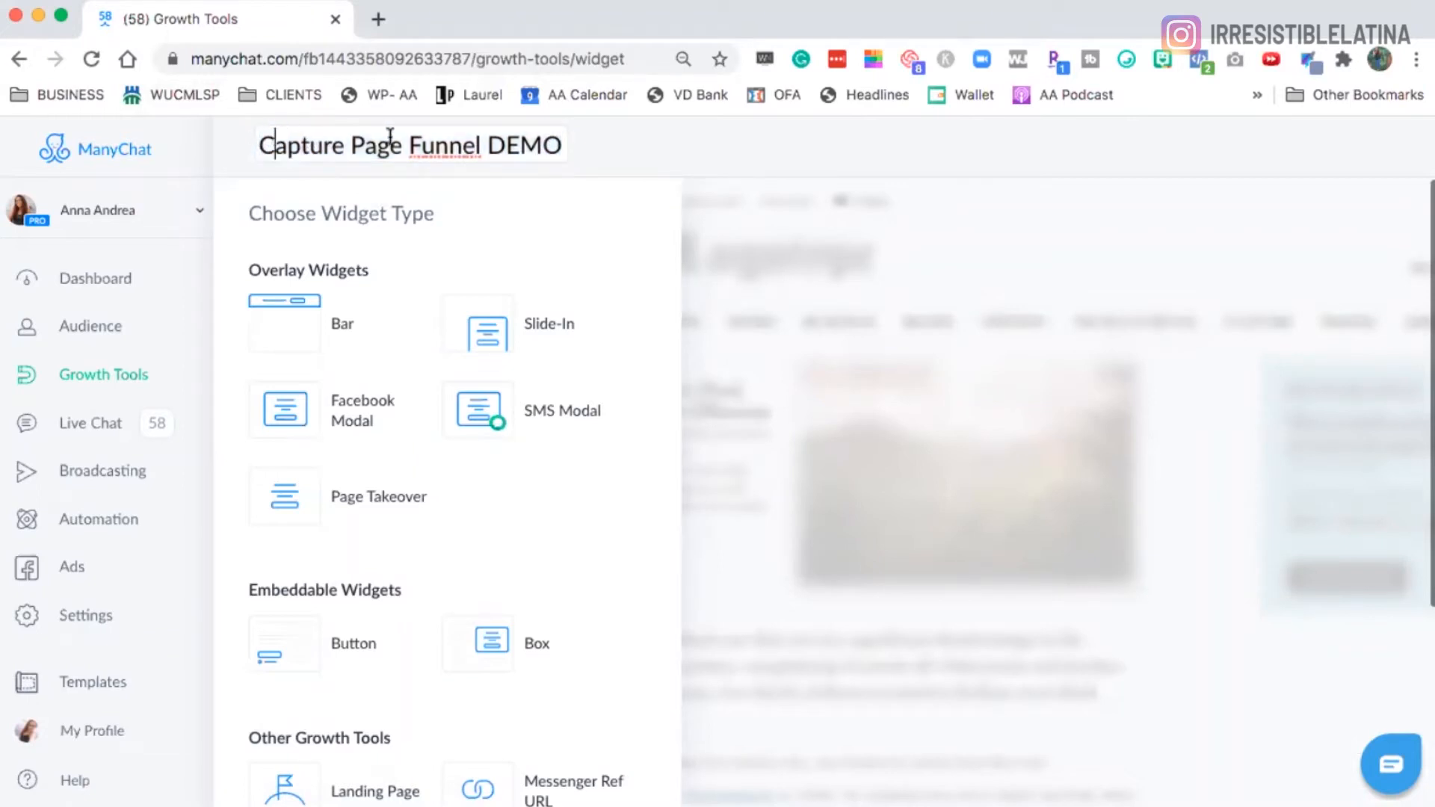
double_click(314, 142)
text(Landing)
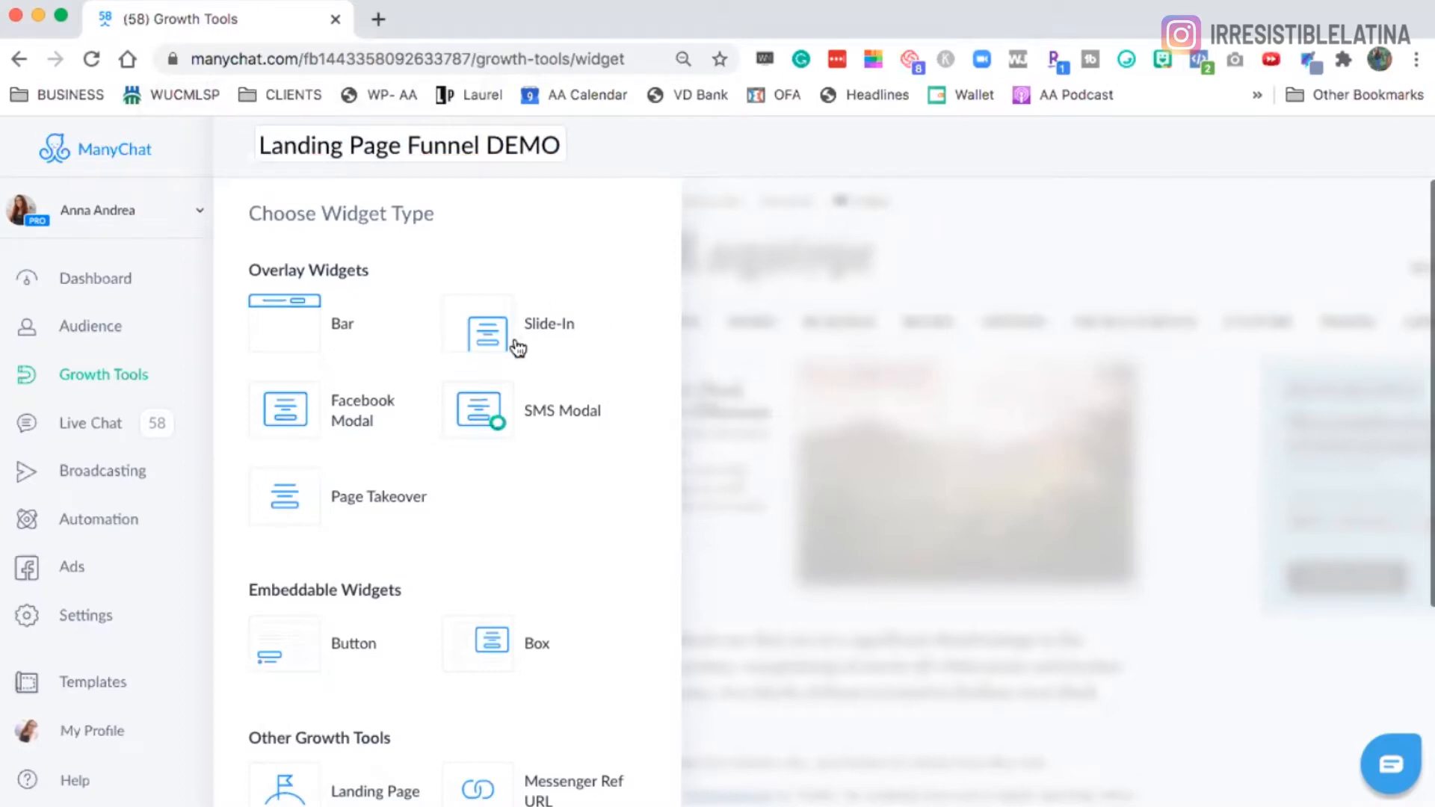
Choose Landing Page as the widget type for the new growth tool
scroll(513, 338, down, 3)
scroll(514, 338, down, 2)
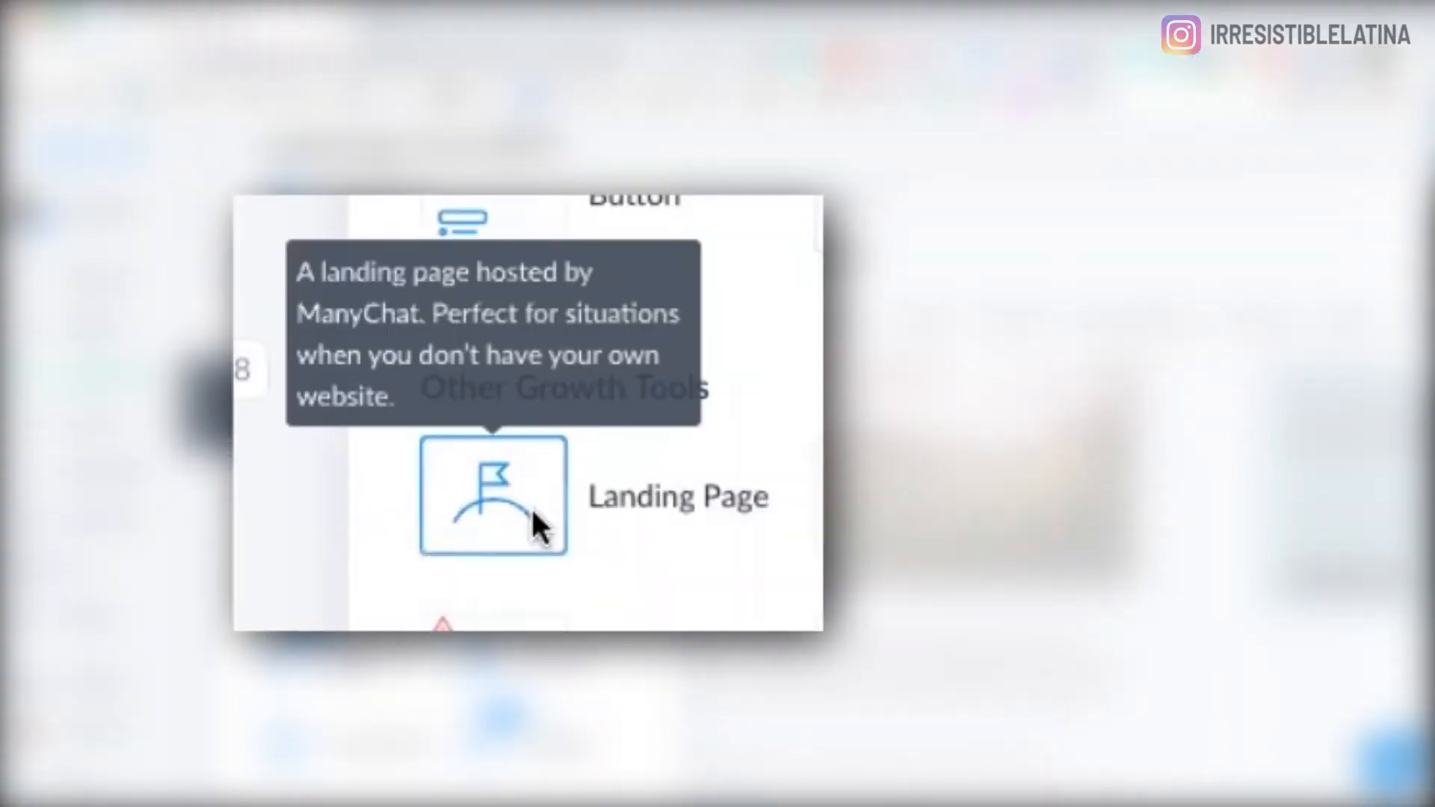
click(503, 504)
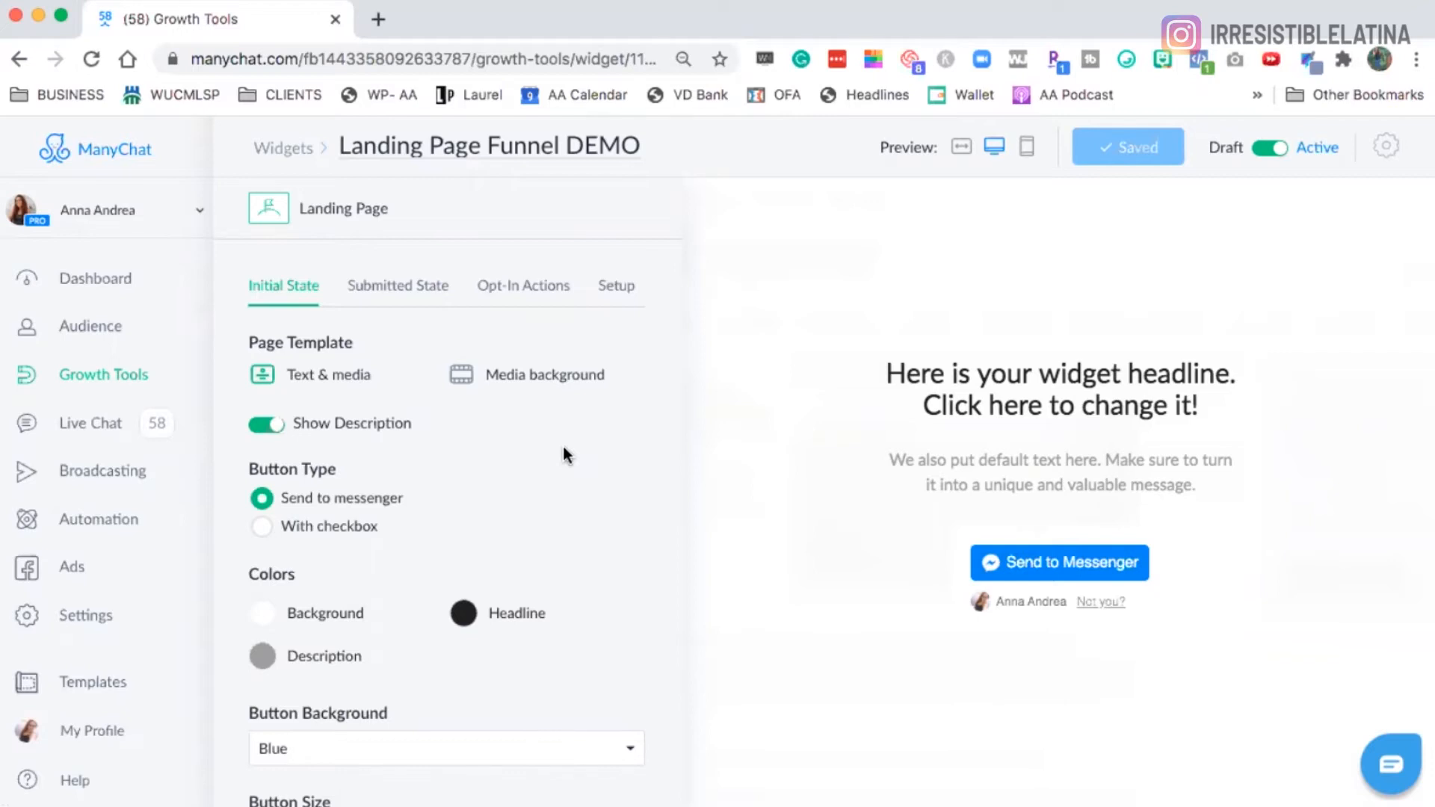
Switch the page template to Media background and upload the "Build a Legacy" PNG without "(1)" in its name from Downloads
click(538, 383)
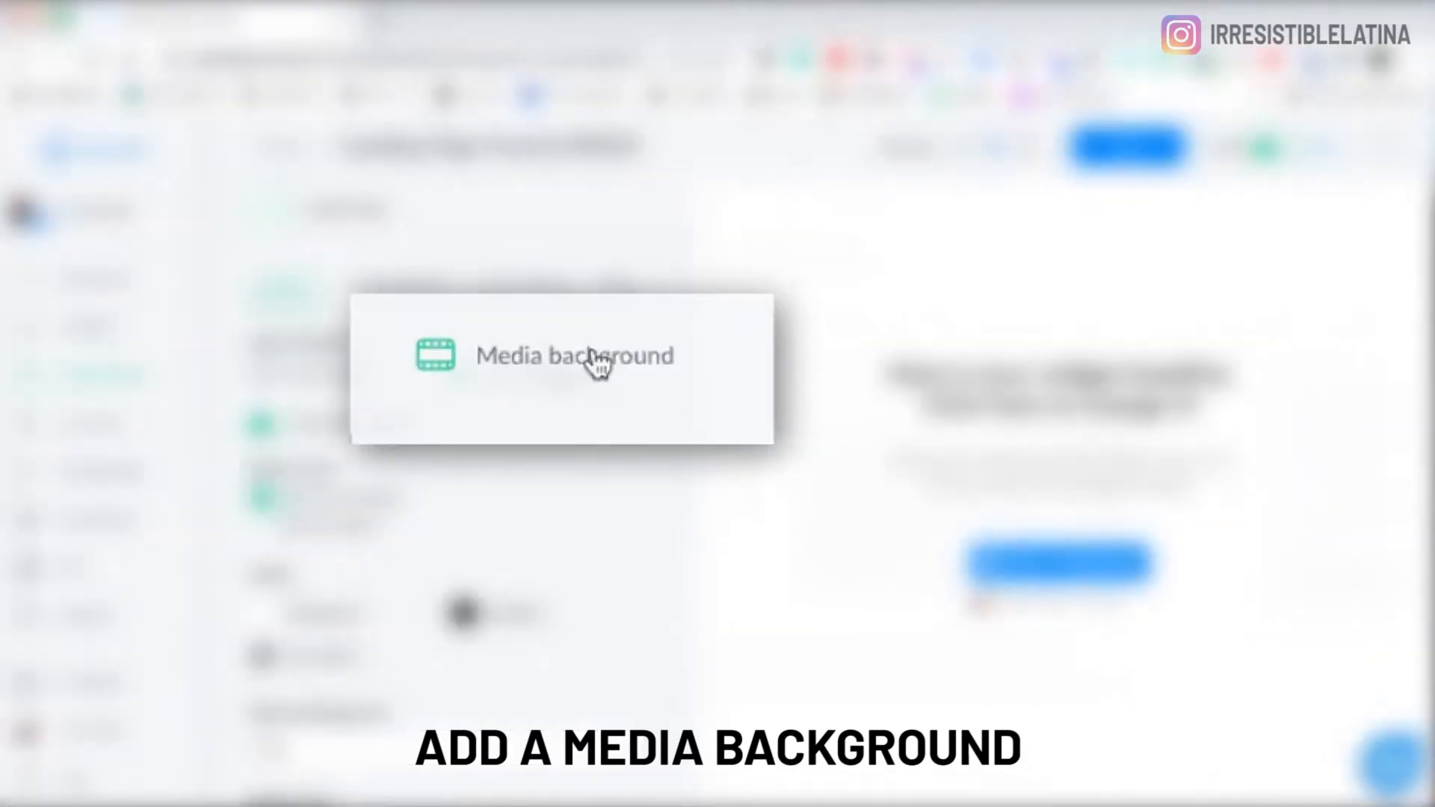
scroll(559, 381, down, 5)
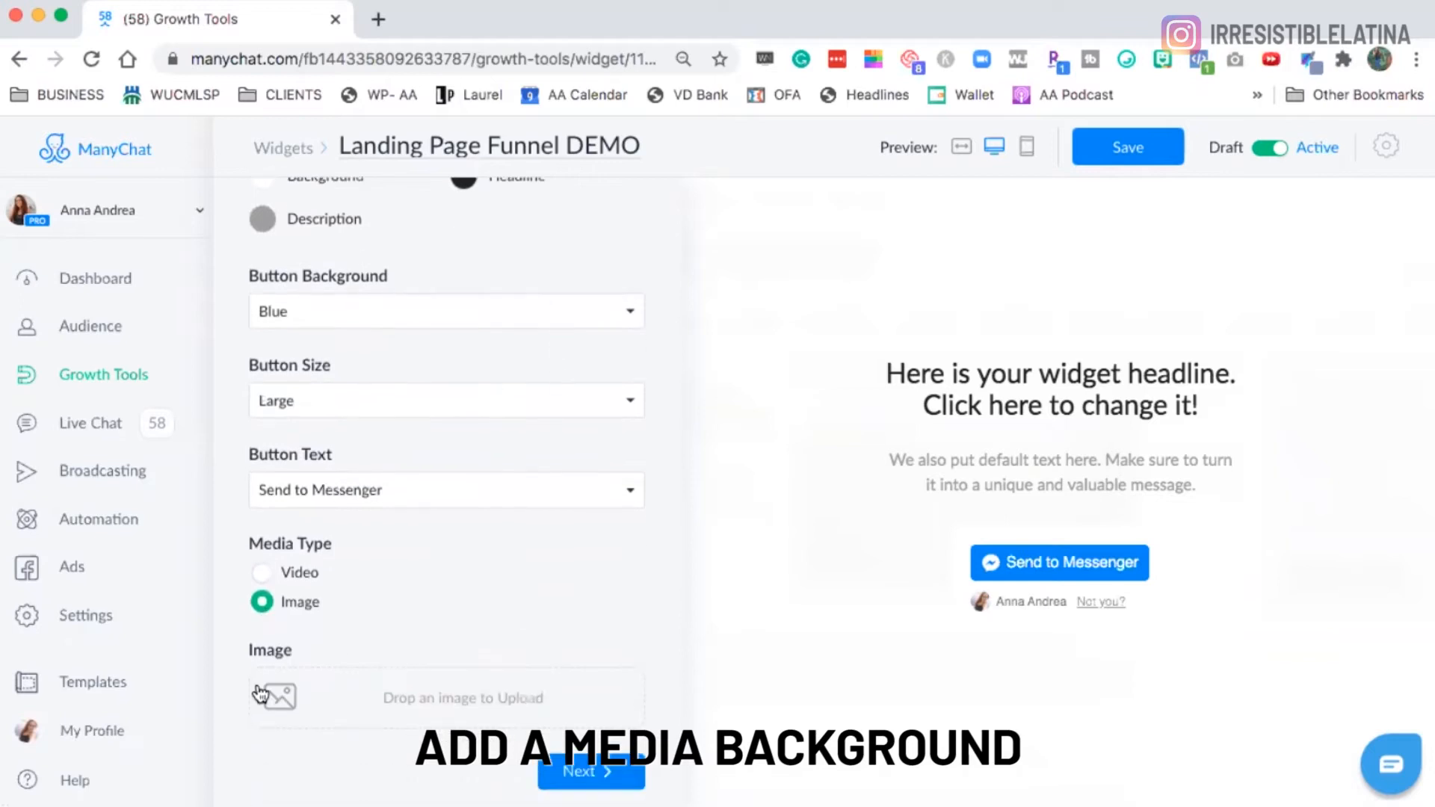
click(457, 708)
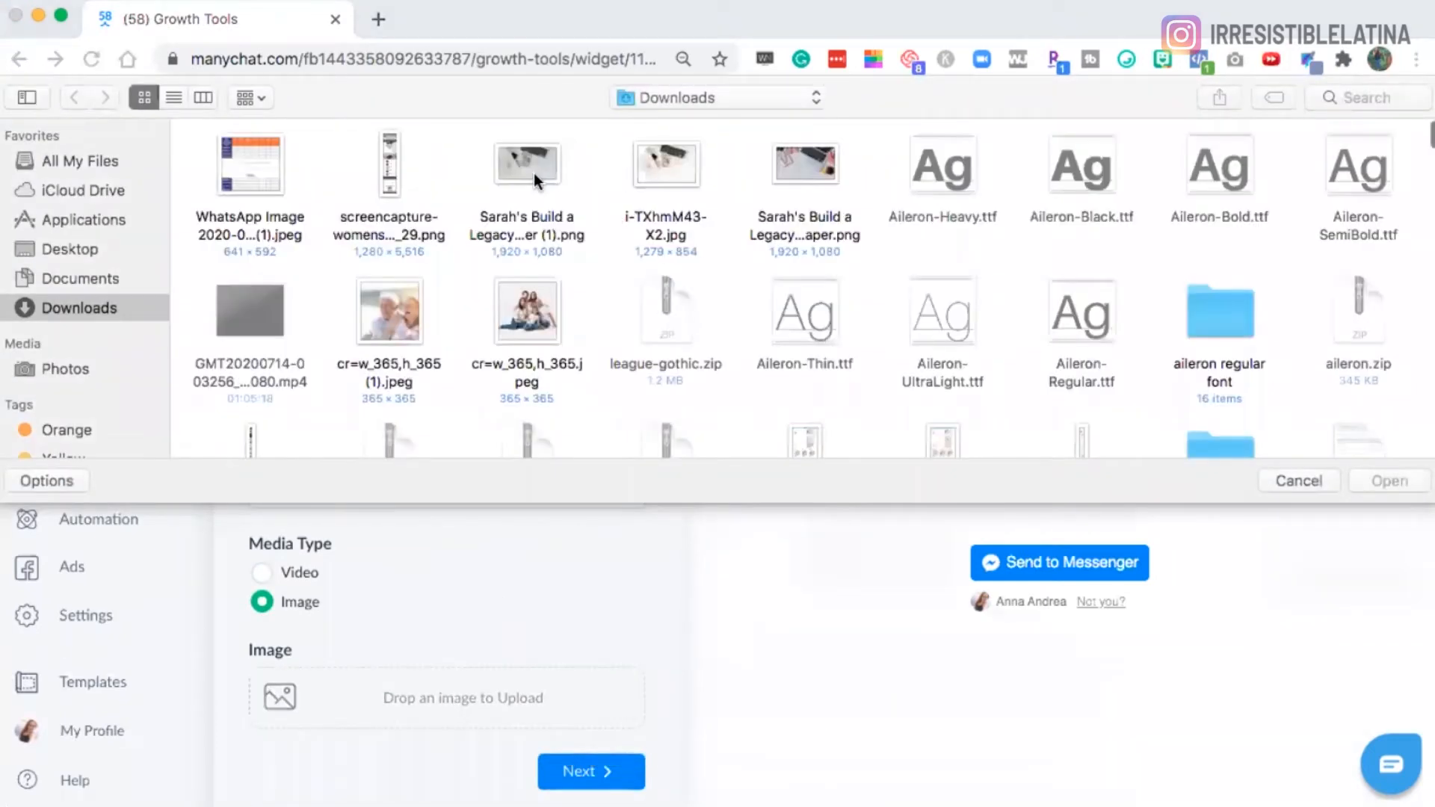
click(807, 172)
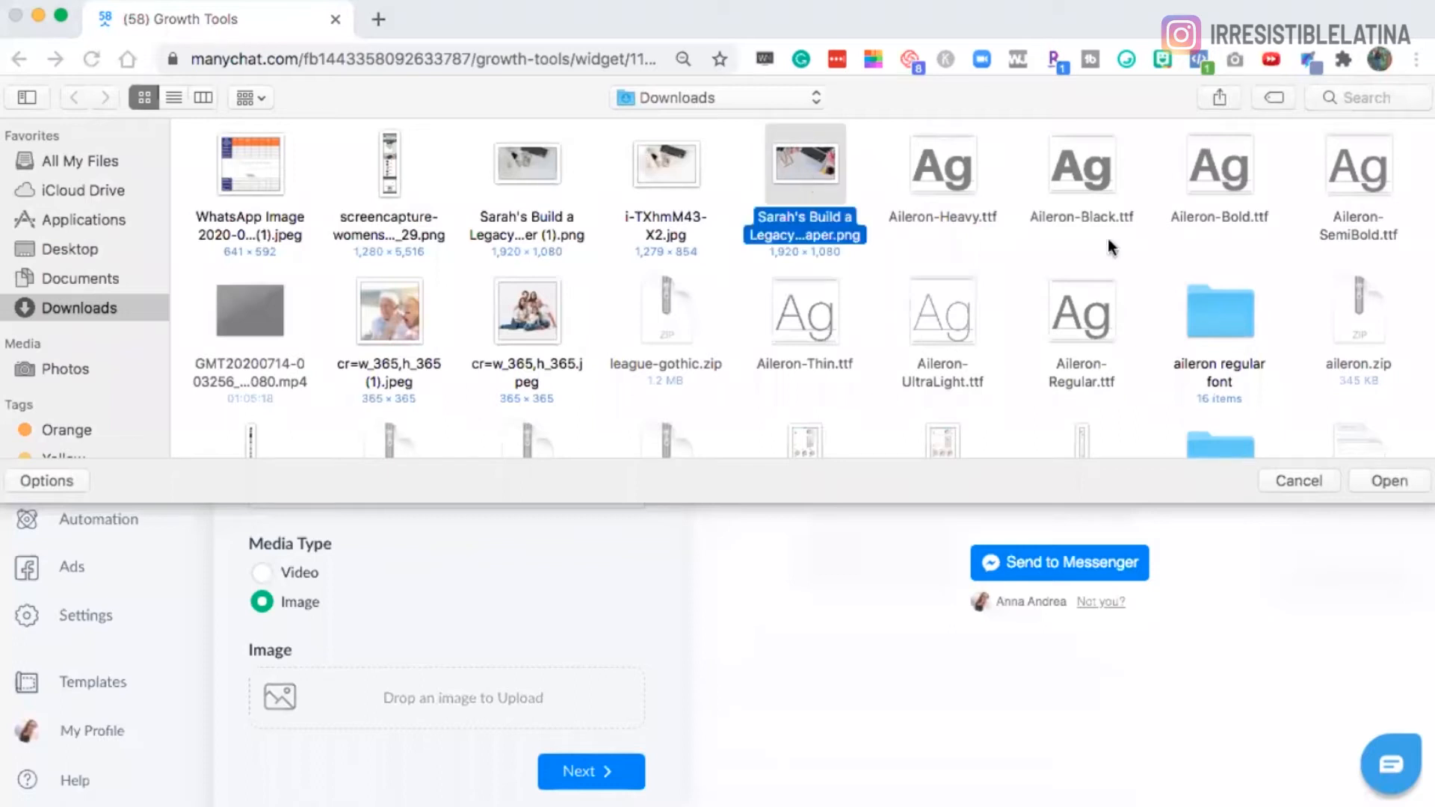
click(1395, 486)
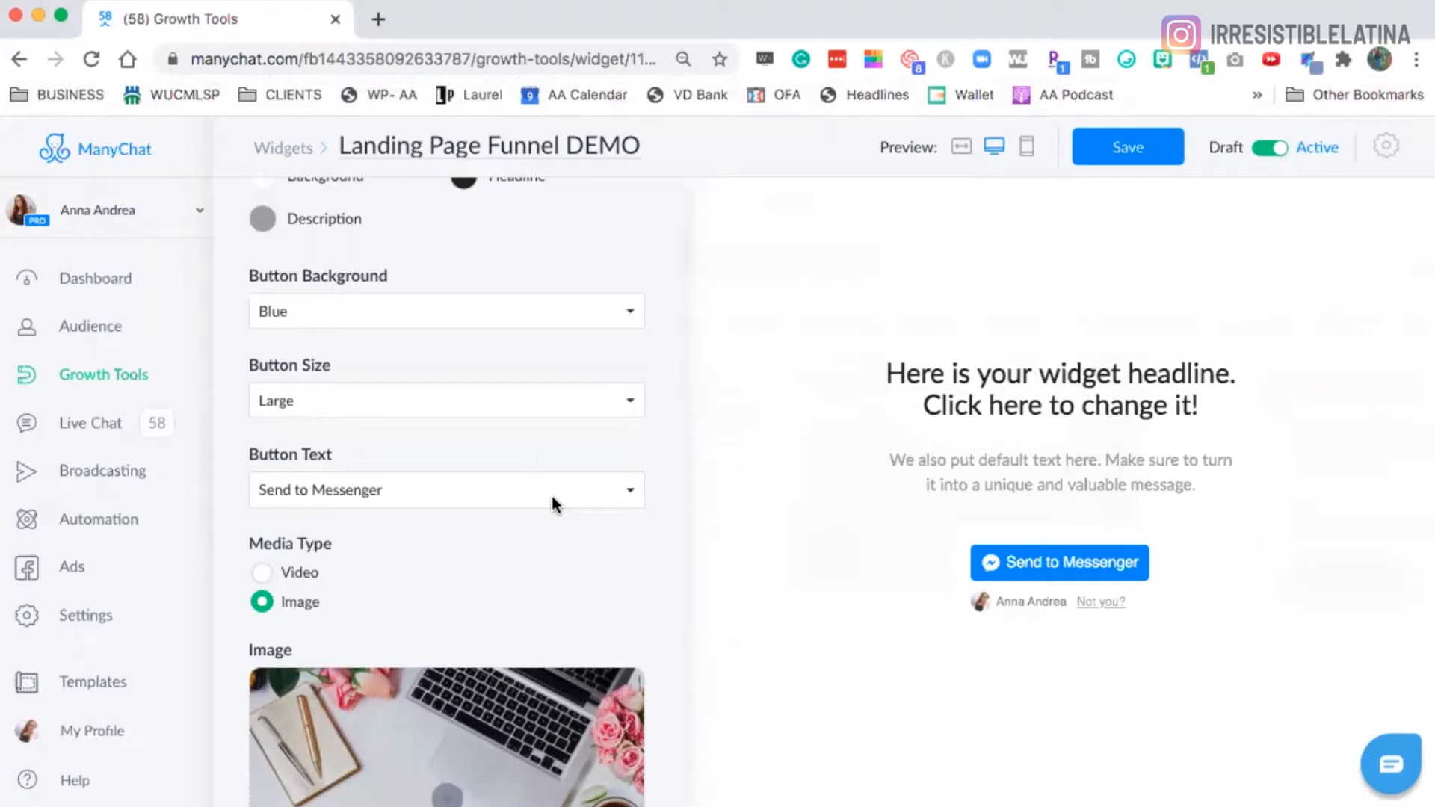
Examine the page's color, button and media settings and the editable headline and description text in the preview
scroll(550, 492, up, 2)
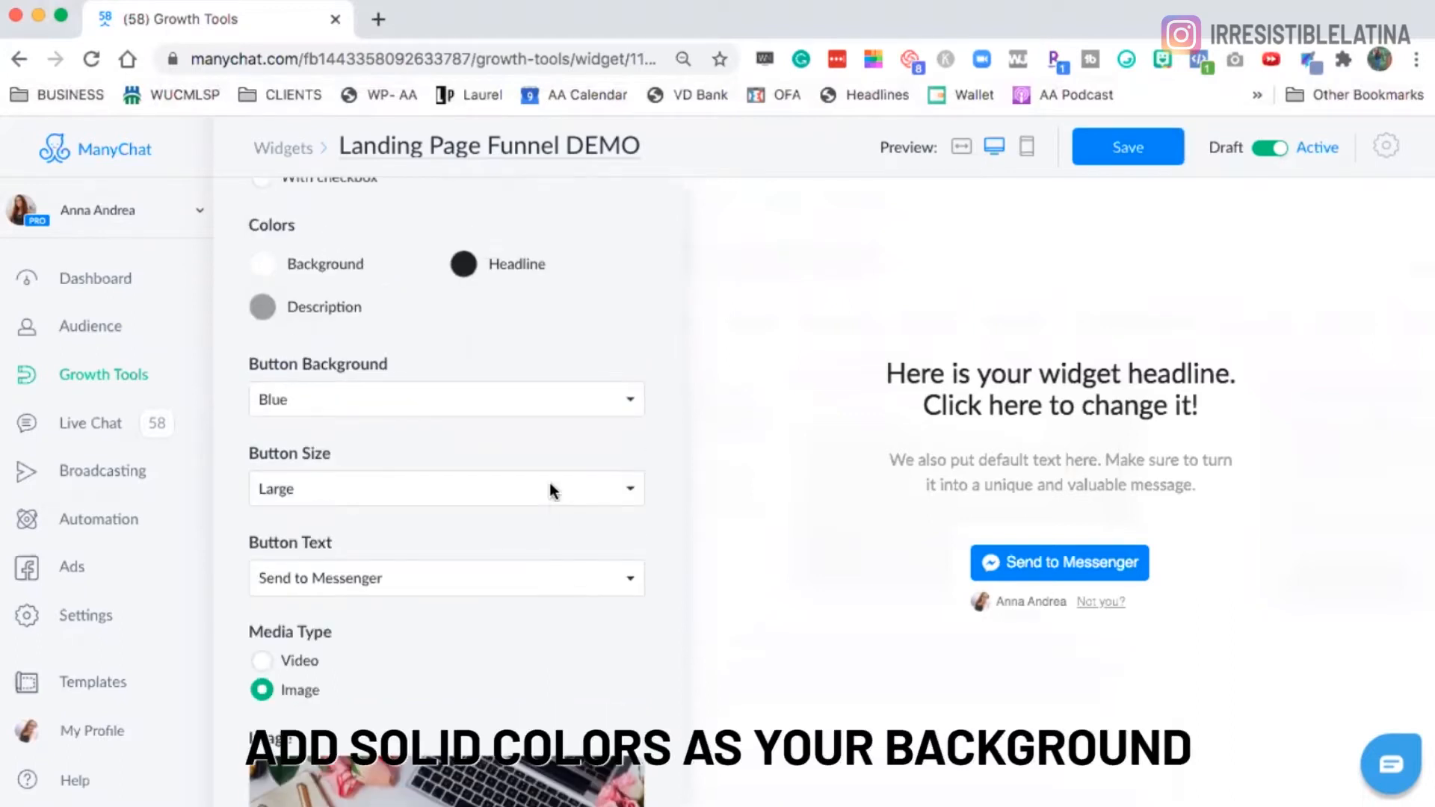
scroll(497, 403, up, 6)
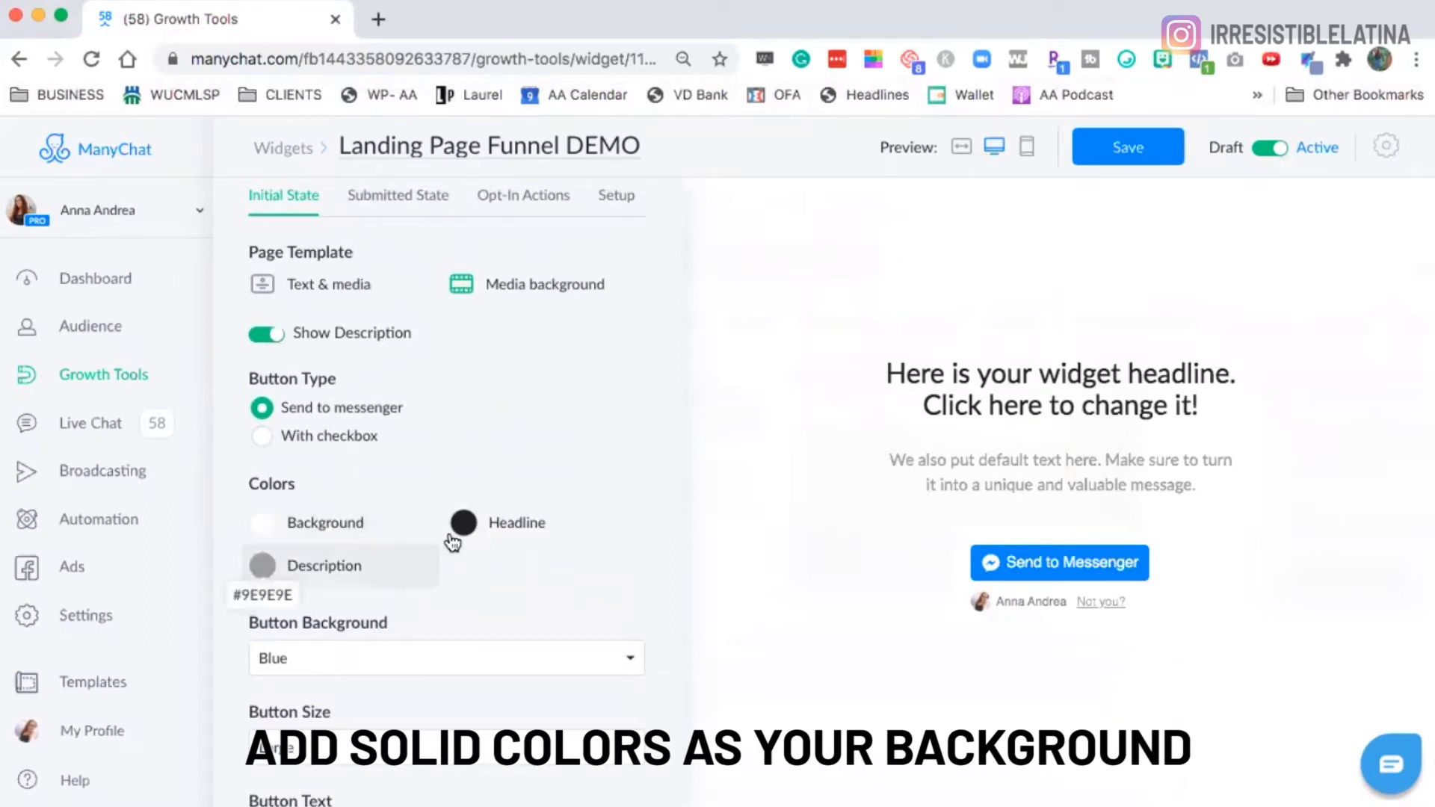
scroll(473, 540, down, 4)
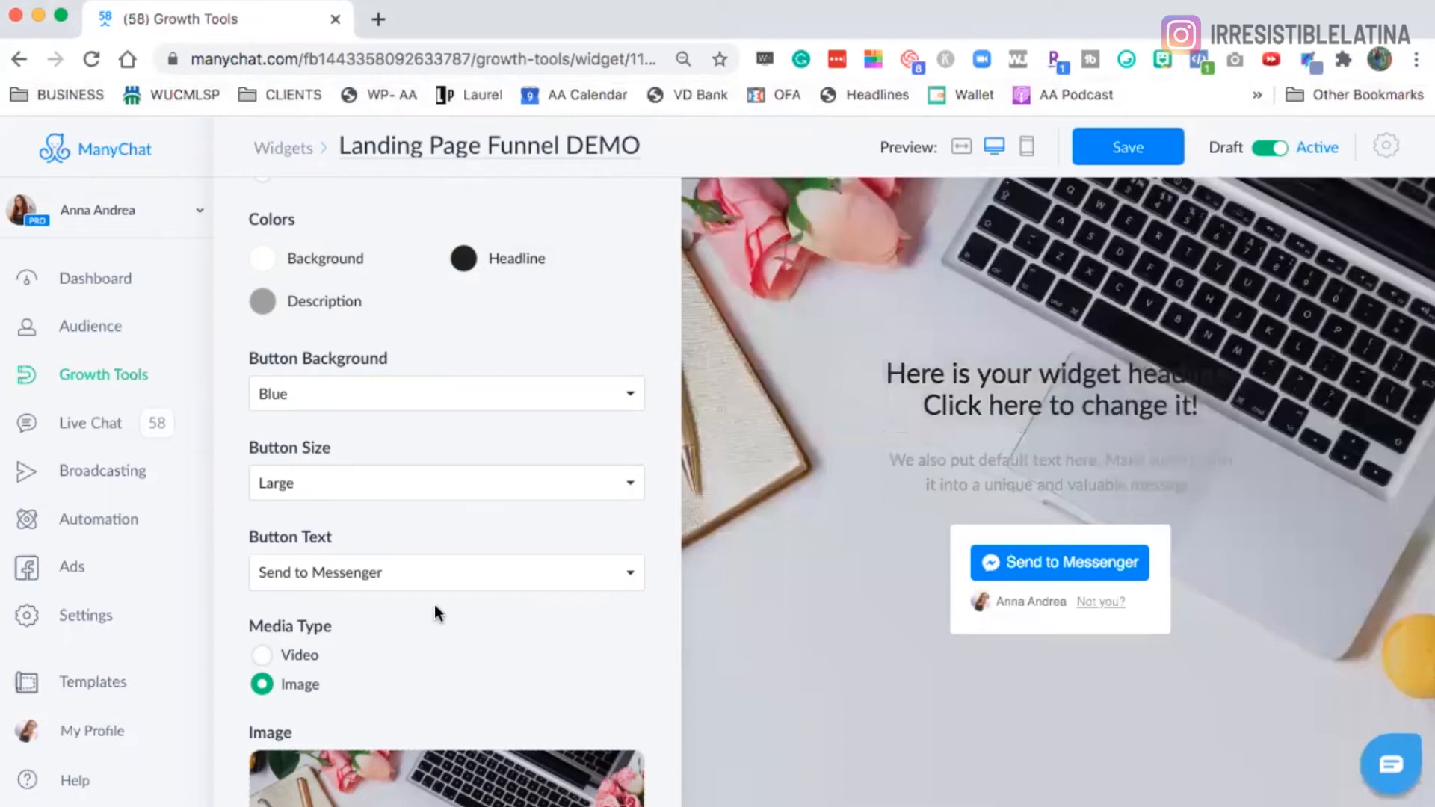
scroll(407, 630, down, 4)
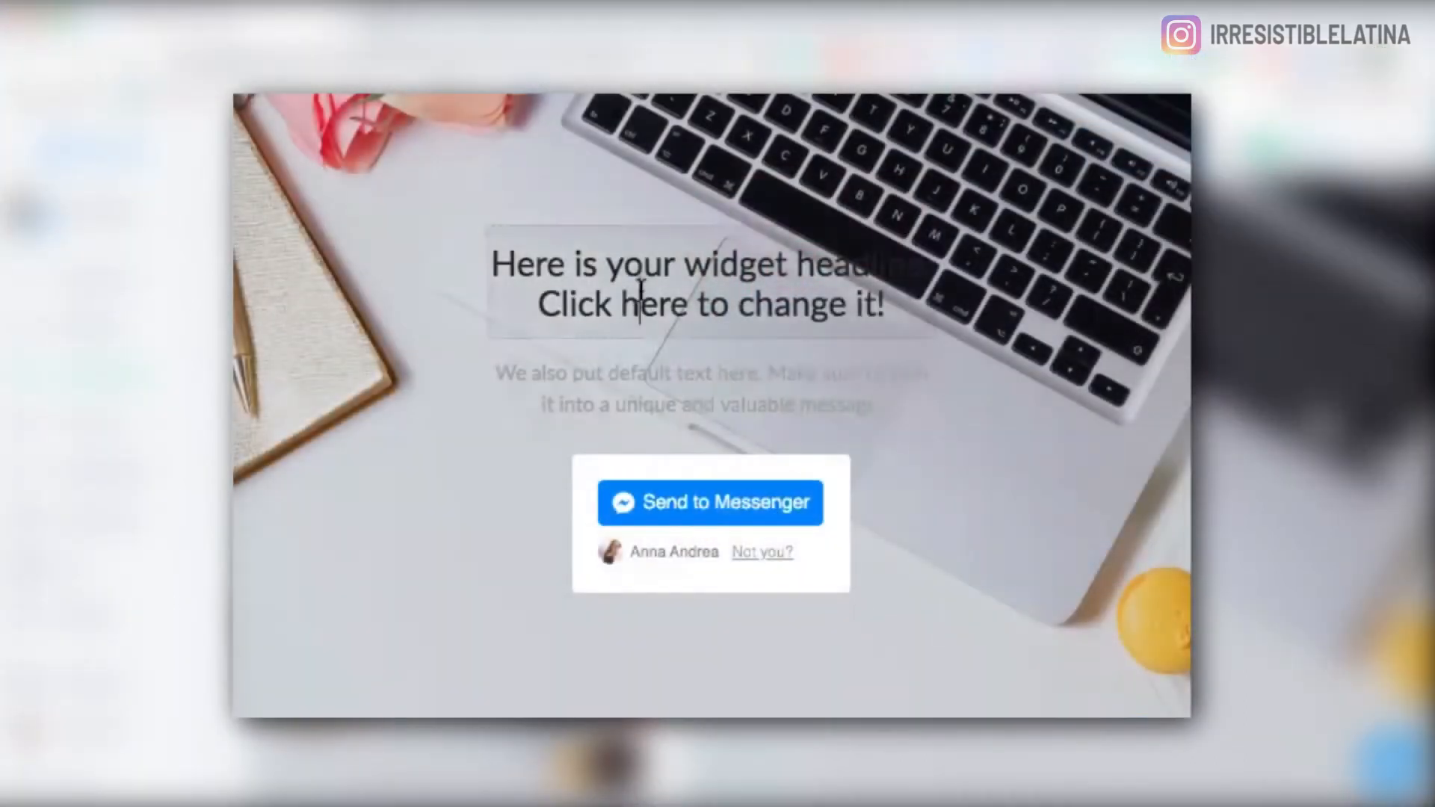
click(640, 299)
triple_click(552, 248)
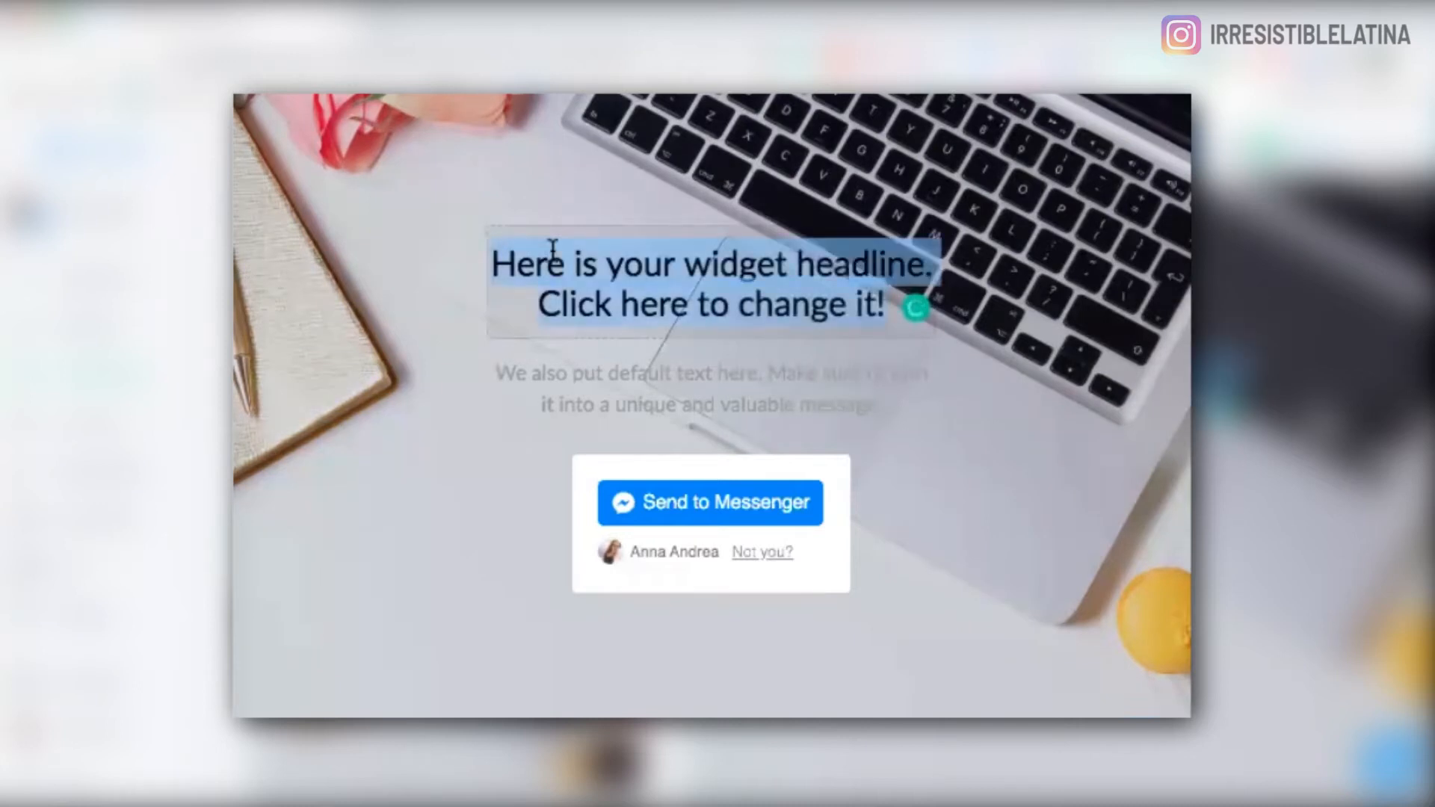
click(661, 263)
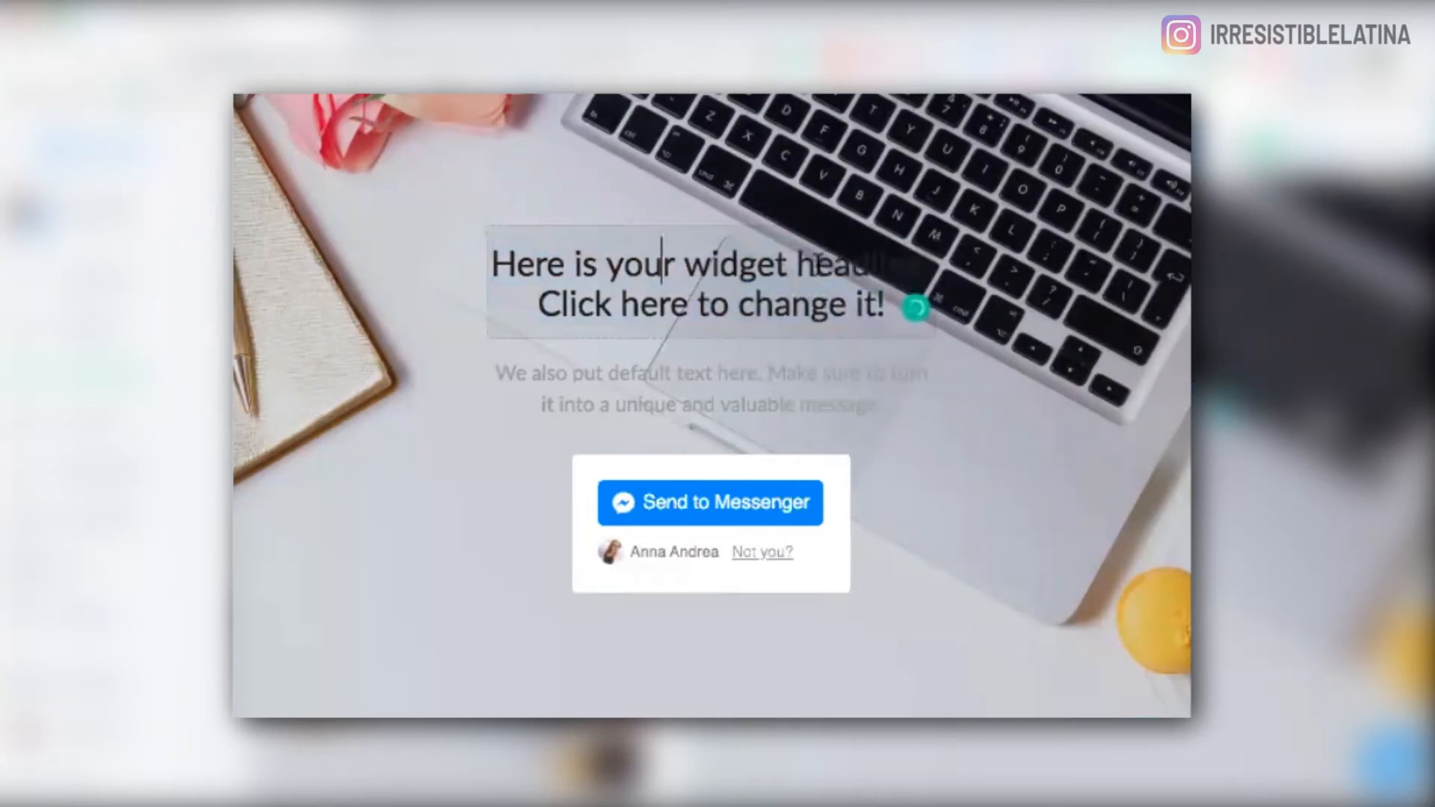
triple_click(819, 264)
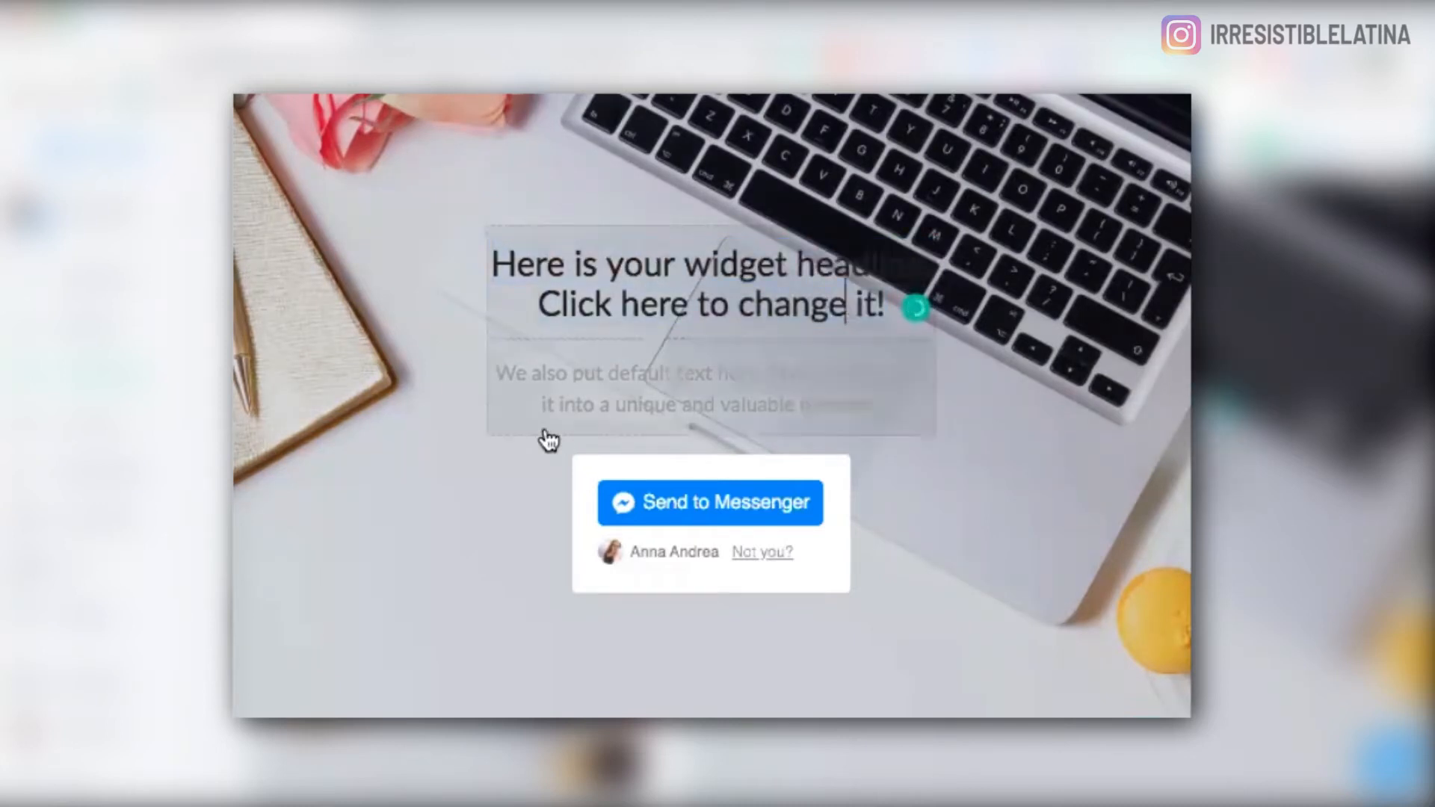
triple_click(604, 388)
key(BackSpace)
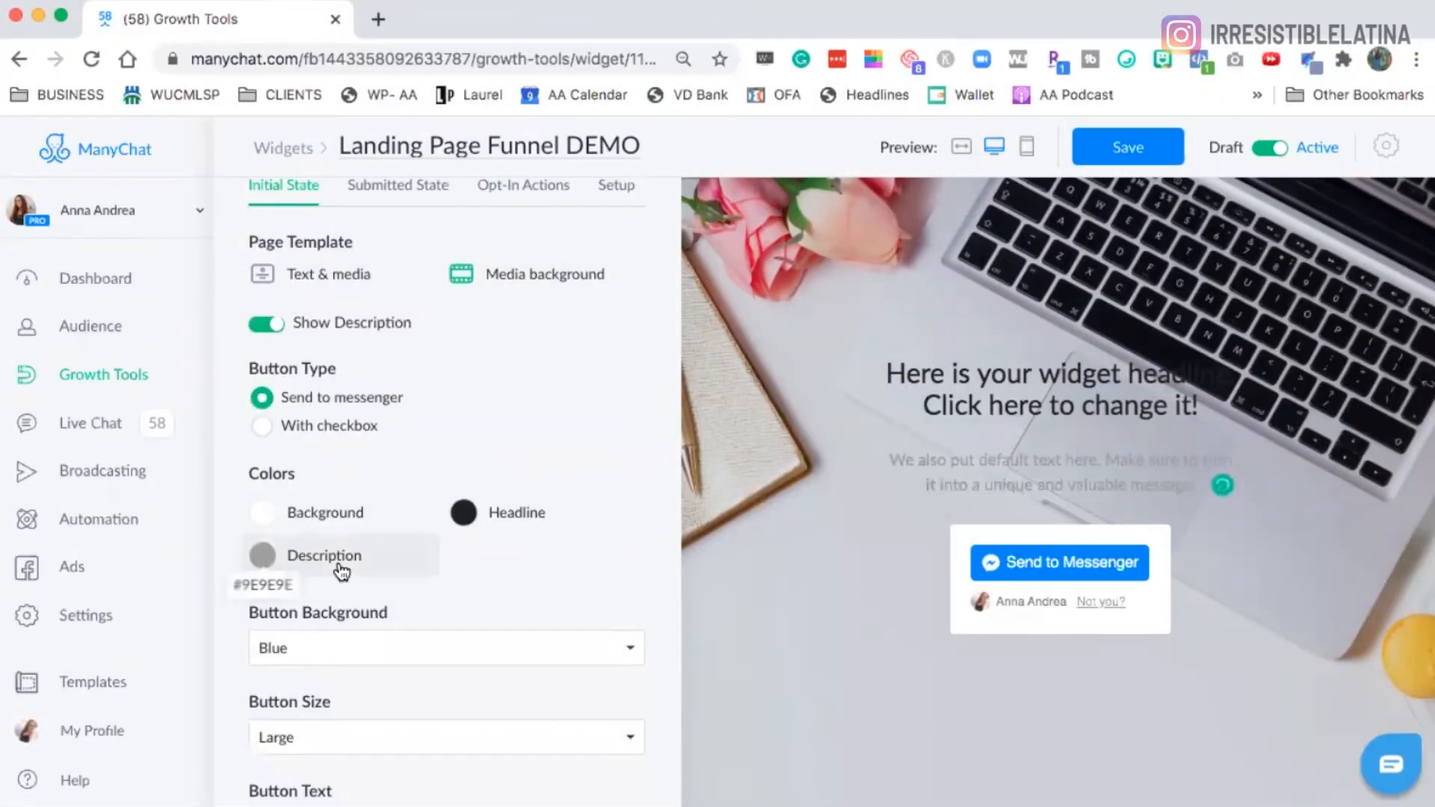
Set the description color to #FFFFFF, then open and close the background color palette
click(337, 571)
click(687, 351)
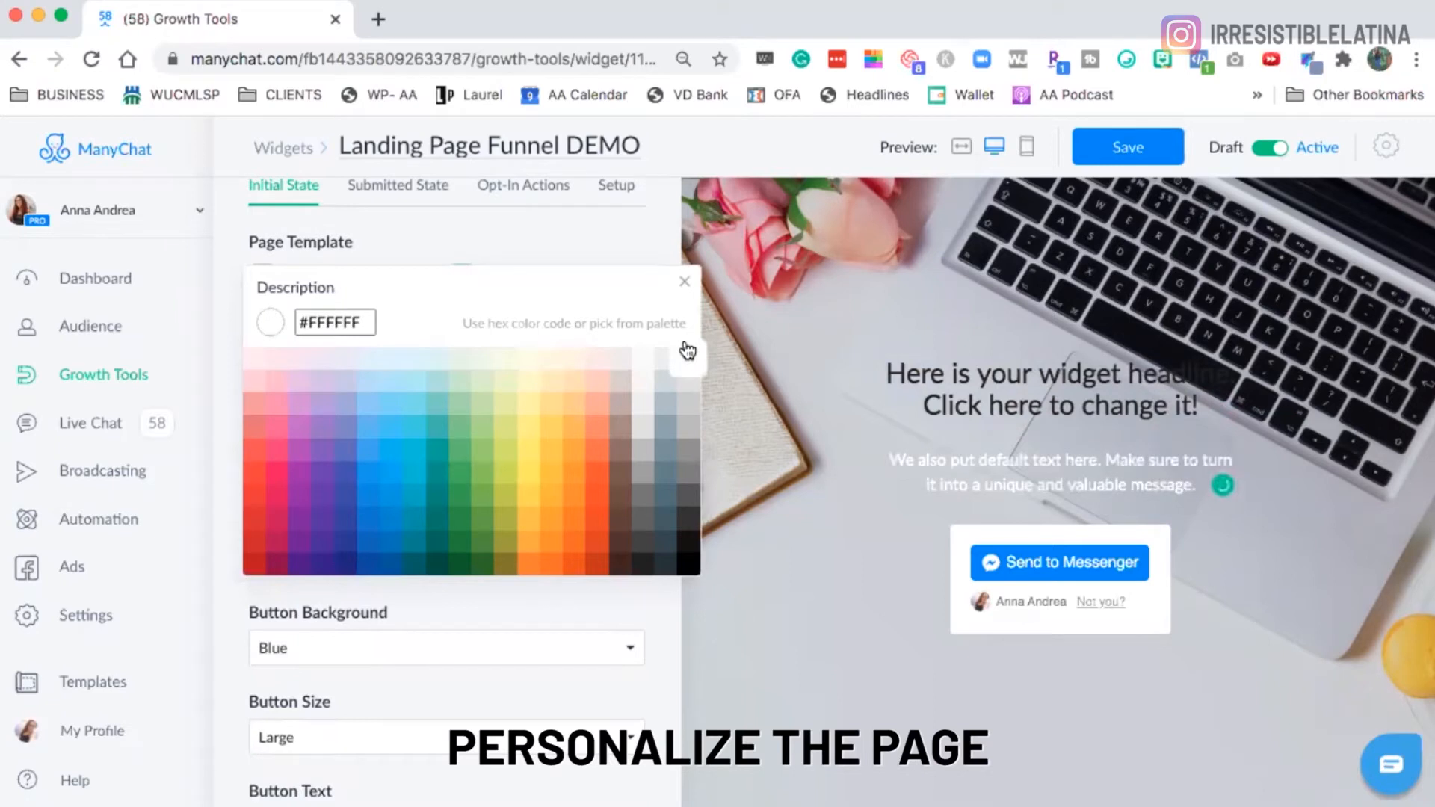
click(1020, 387)
click(307, 509)
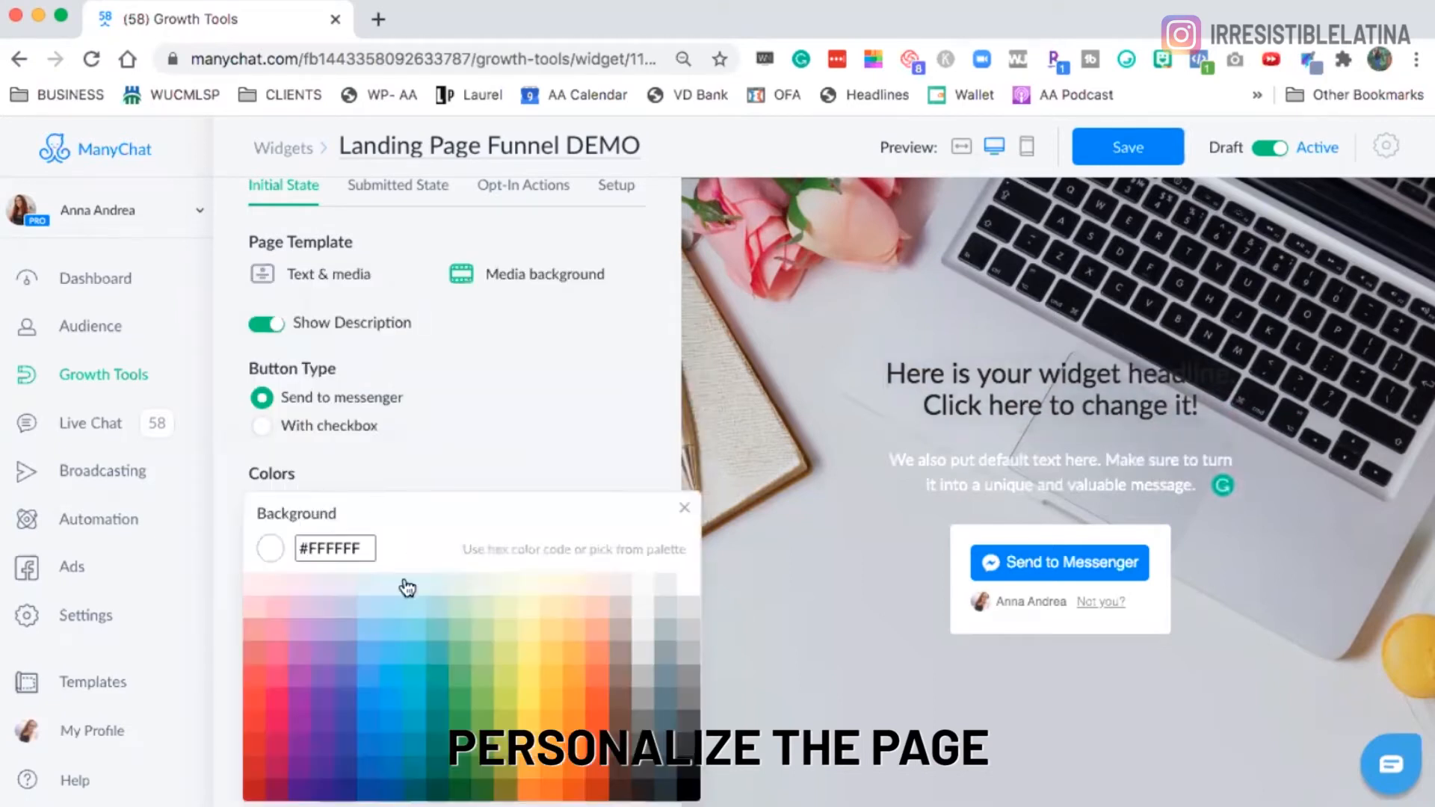
click(506, 405)
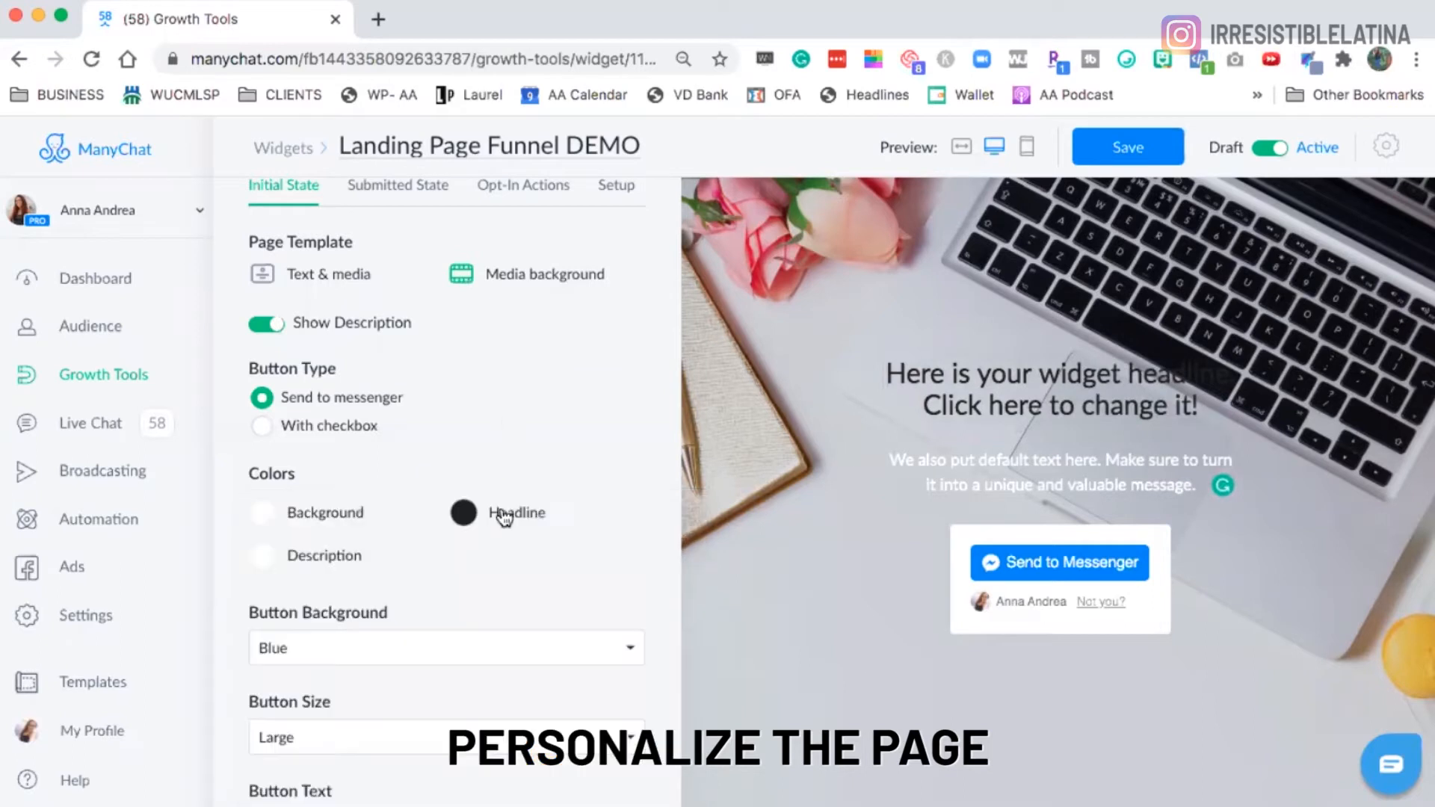
Set the headline color to #FFFFFF
click(501, 515)
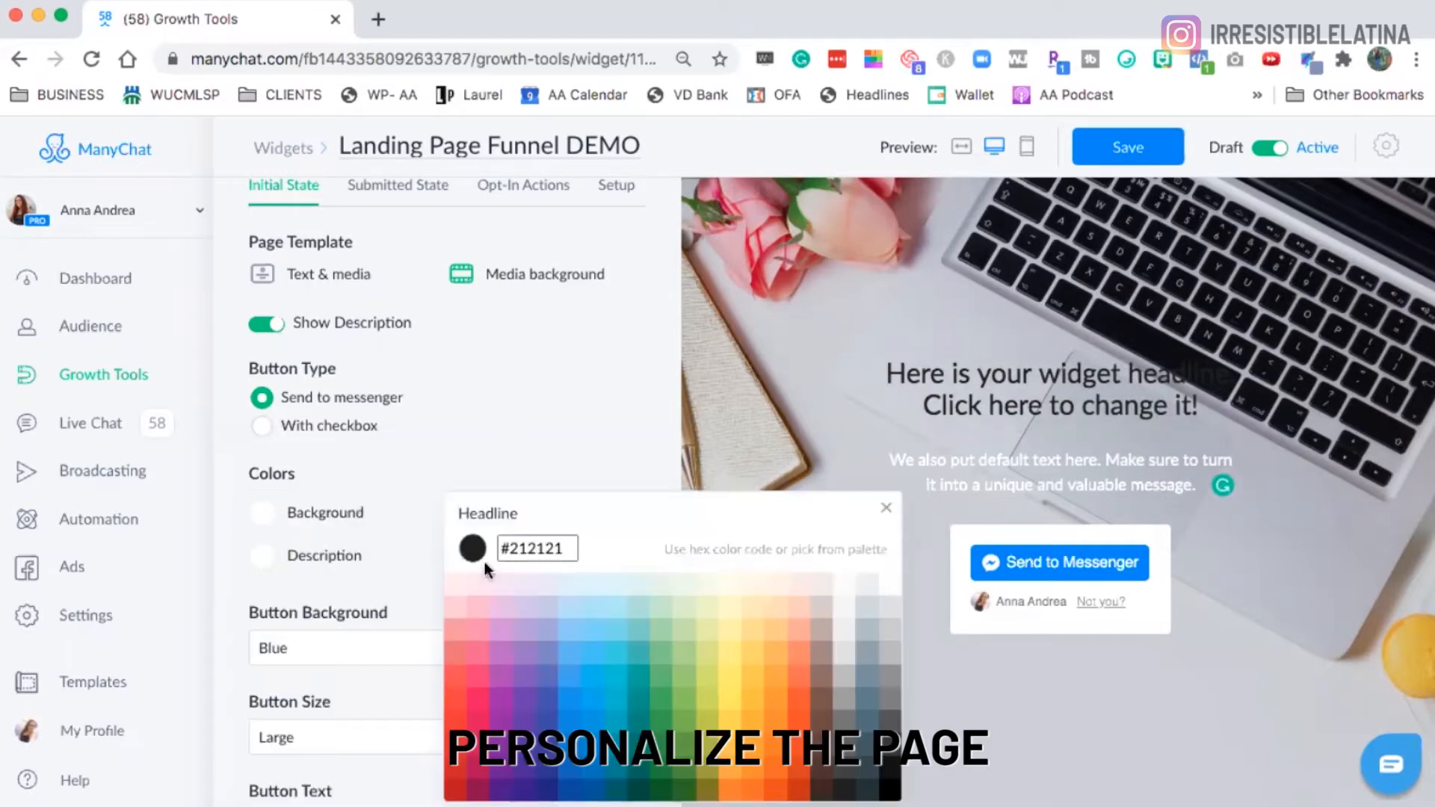
click(895, 581)
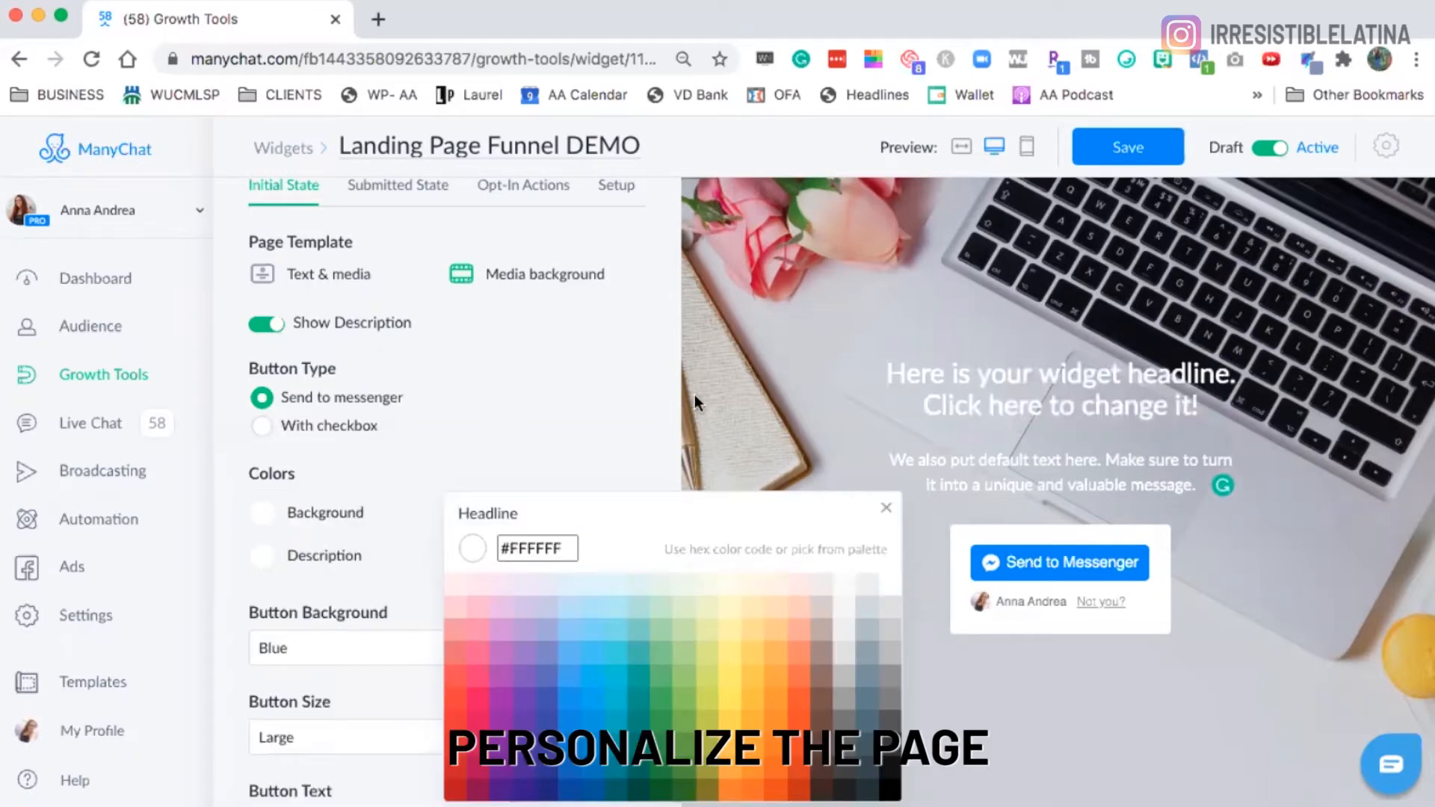
click(608, 404)
Turn the page description off and back on
scroll(1024, 478, down, 1)
scroll(1024, 478, up, 1)
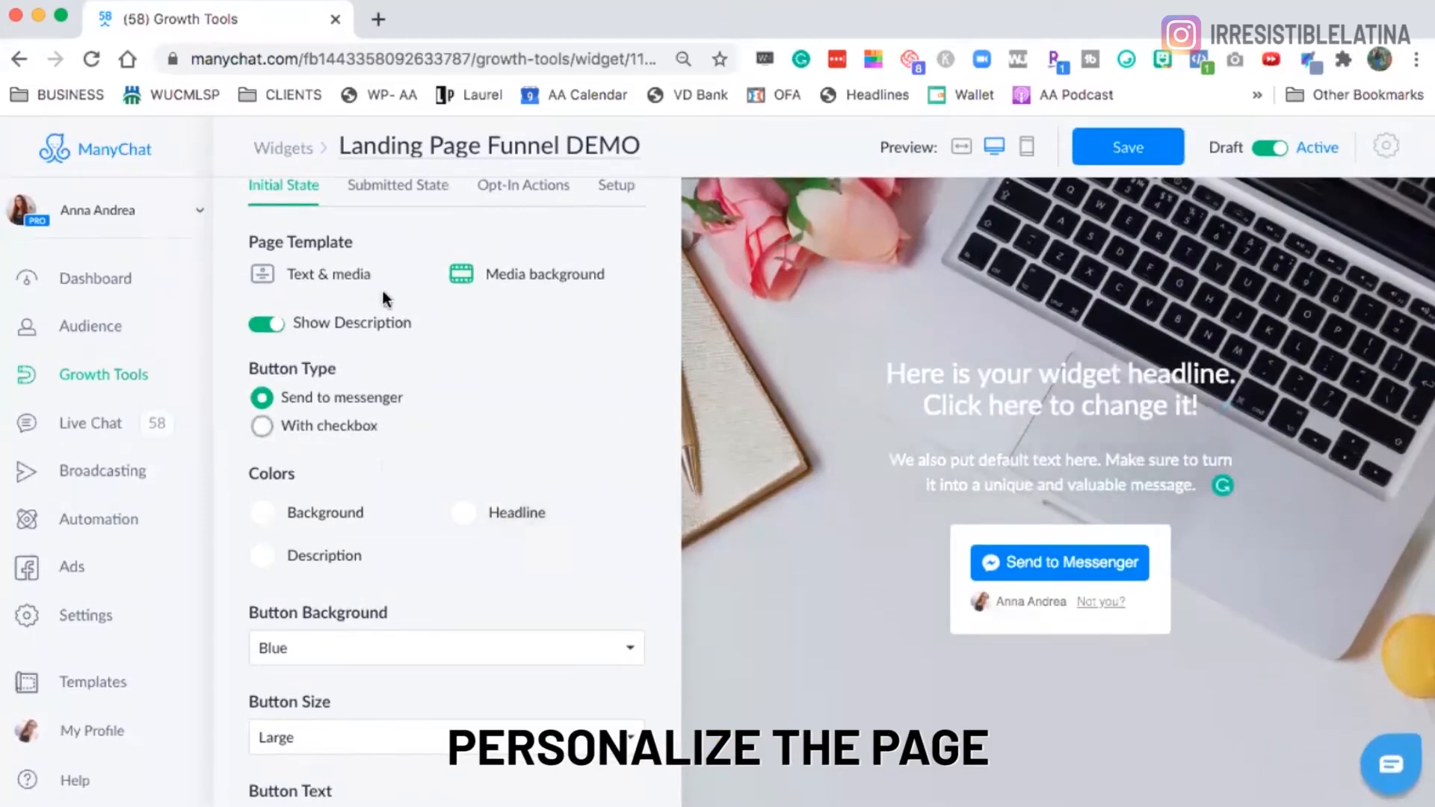
click(351, 315)
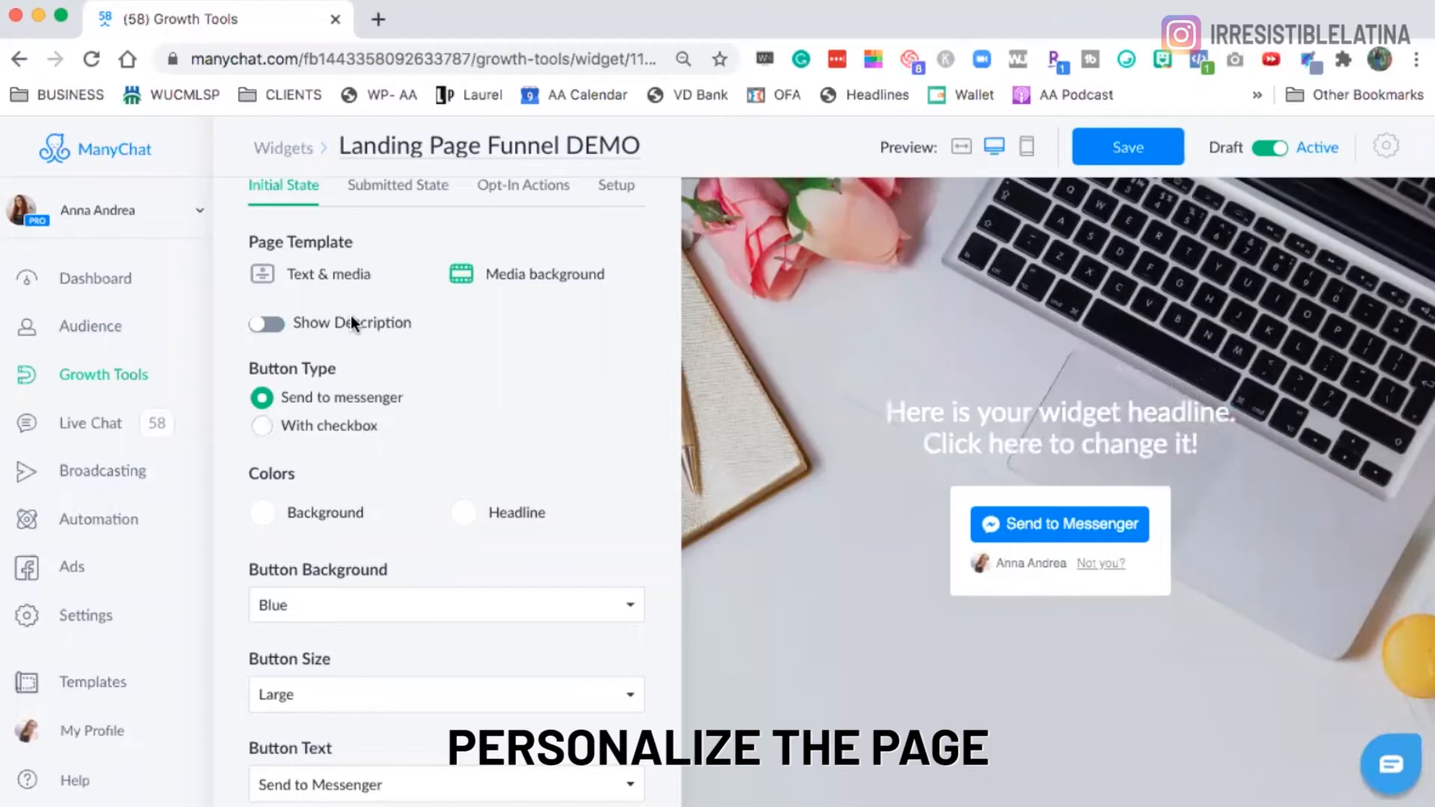
click(351, 316)
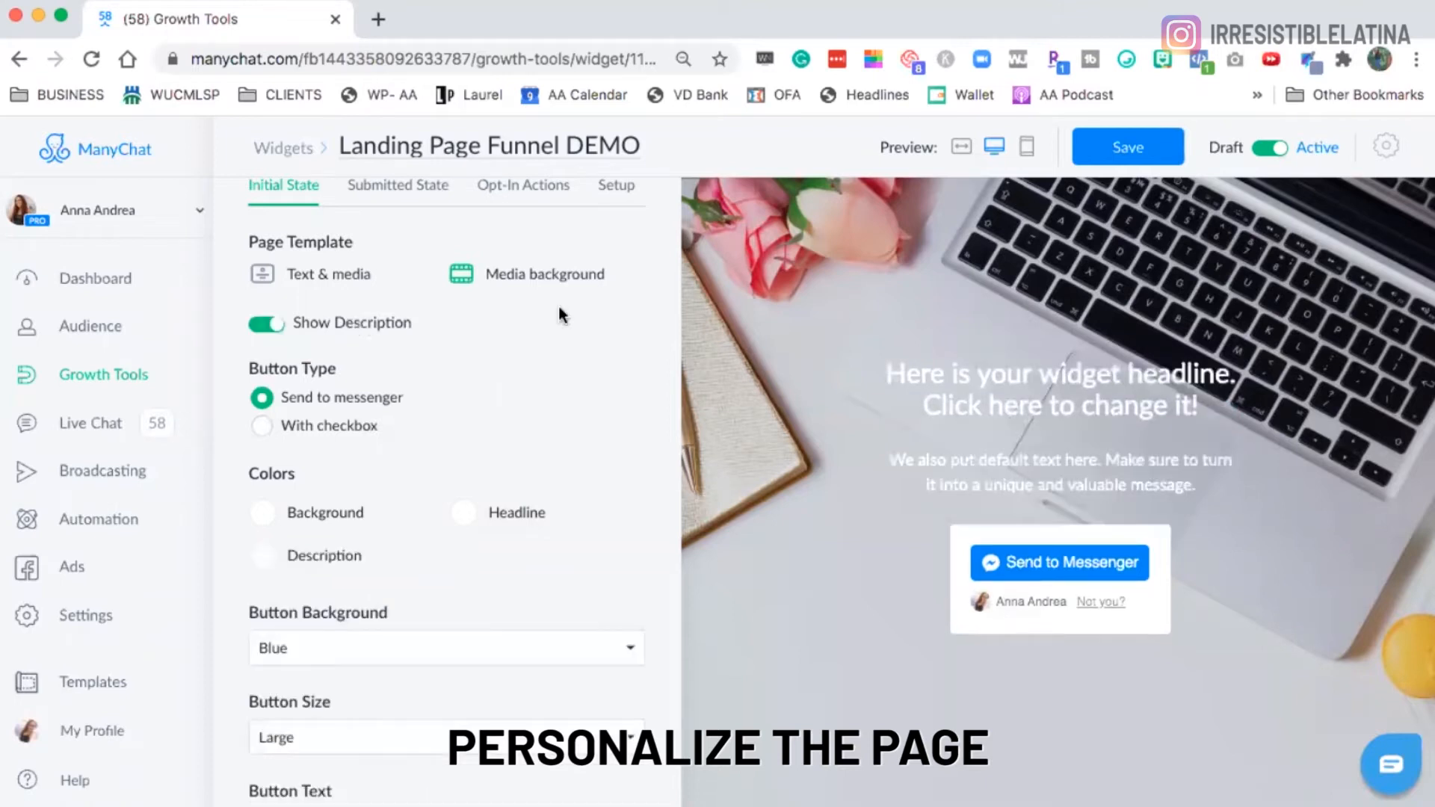
Switch the background media type to Video and set the page background color to #0097A7
scroll(480, 535, down, 5)
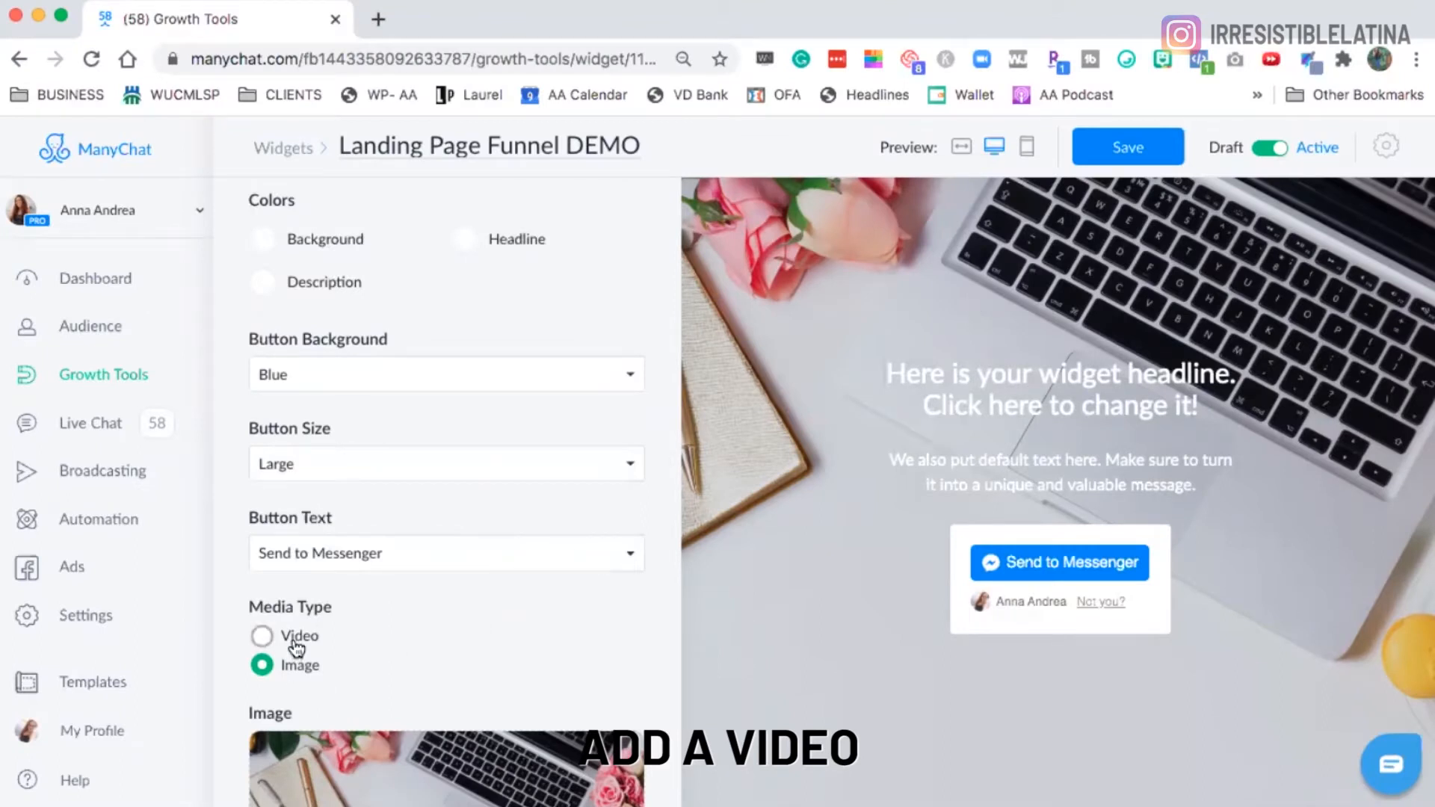
click(263, 636)
scroll(464, 457, up, 5)
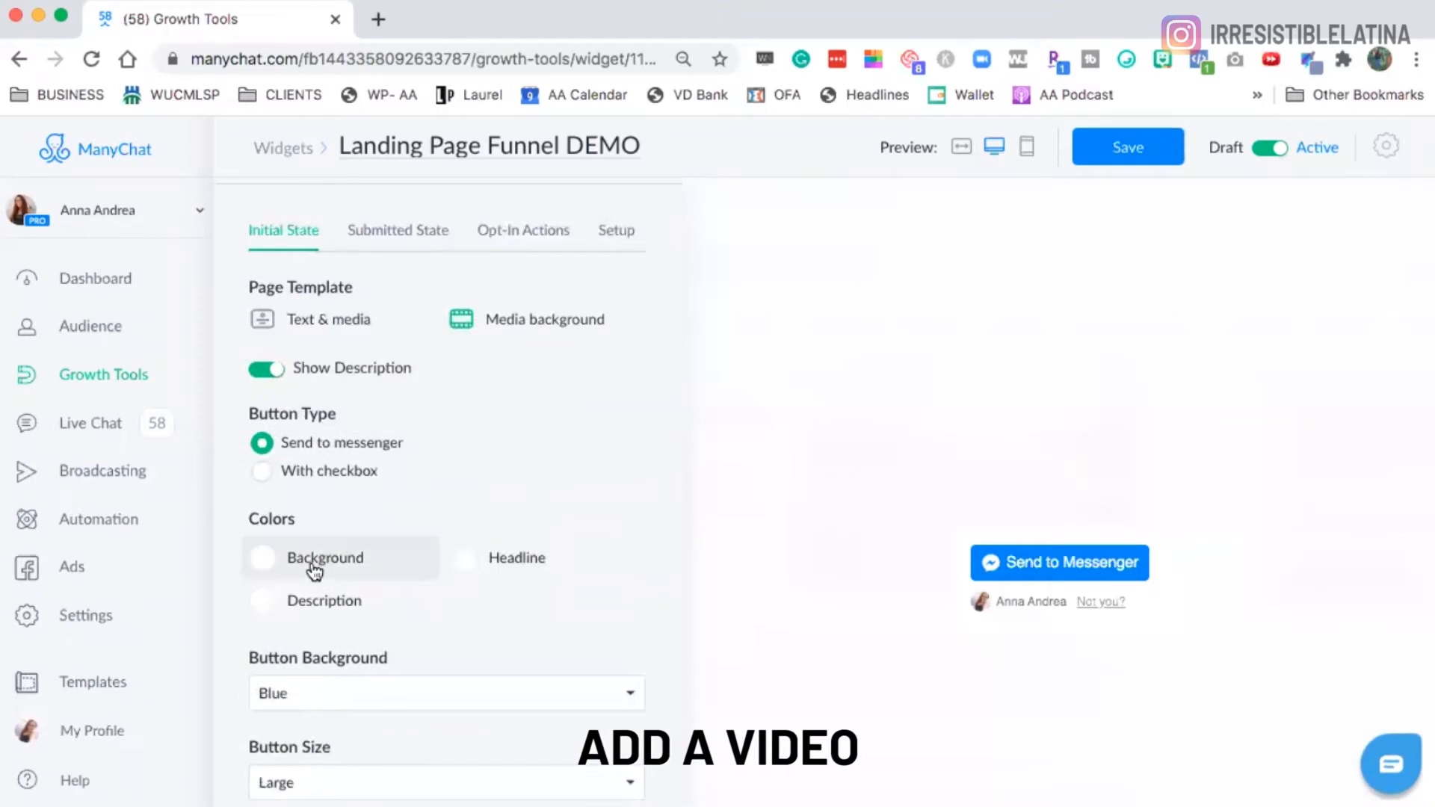
click(317, 559)
click(354, 531)
click(410, 521)
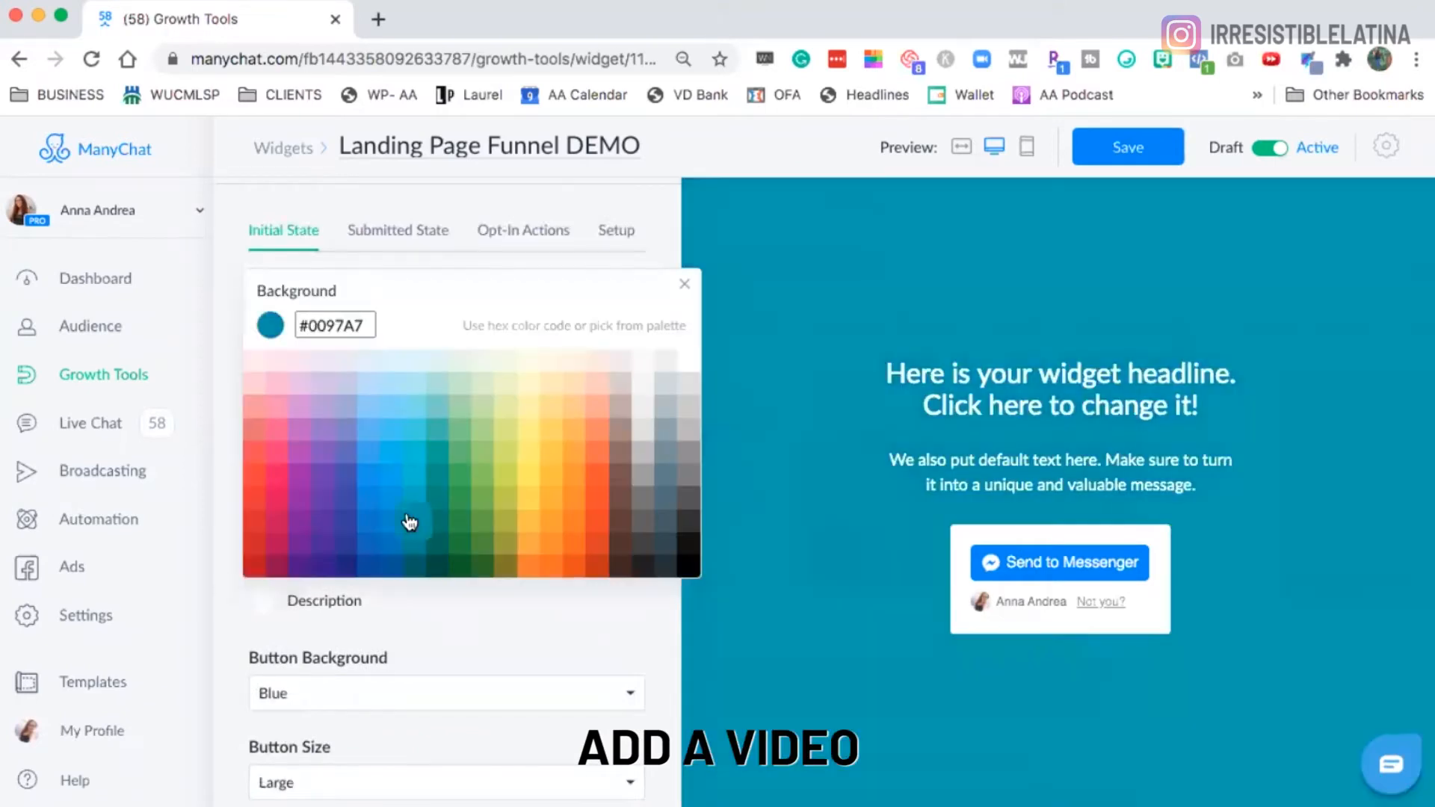
click(413, 622)
Open YouTube in a new browser tab and return to the landing page editor
scroll(347, 635, down, 5)
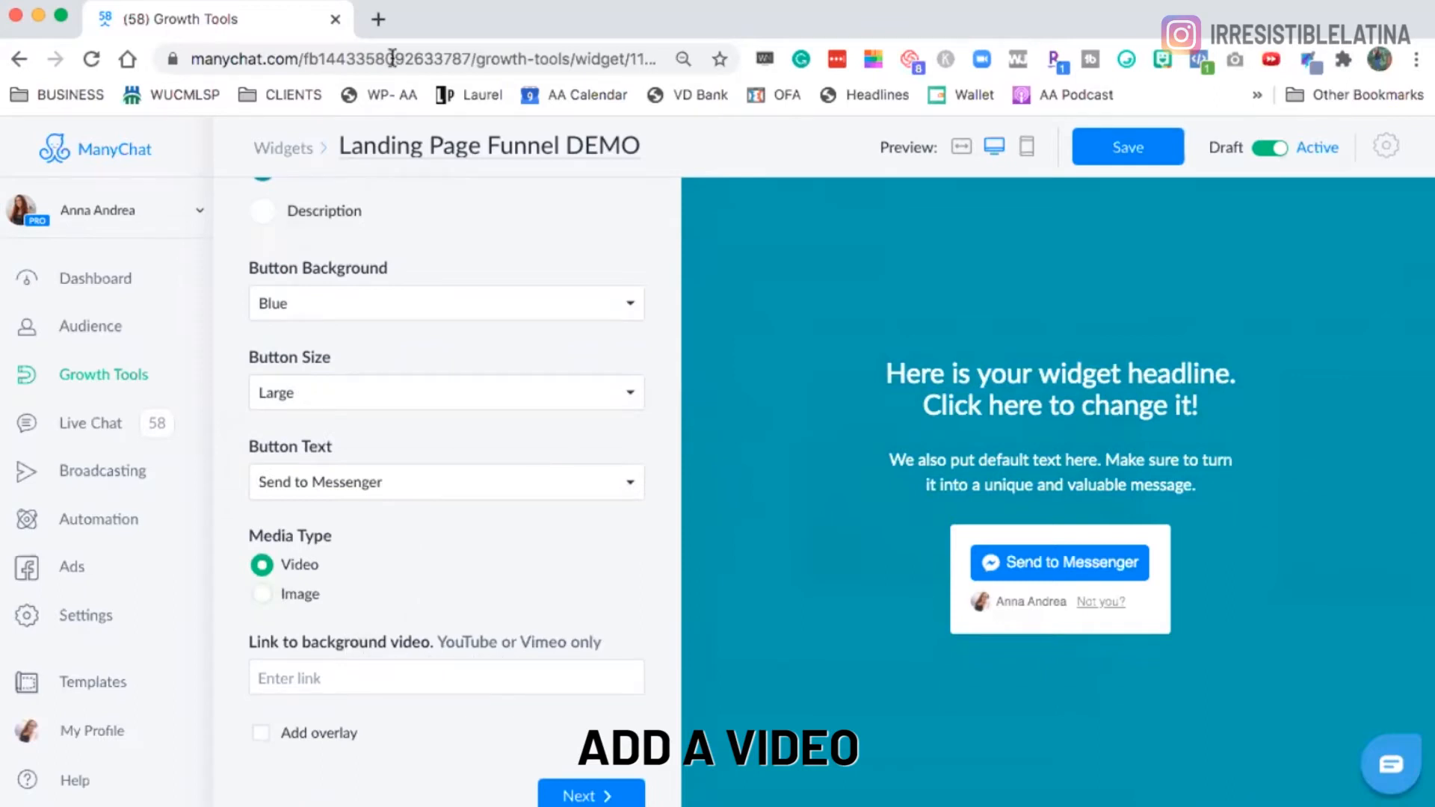
click(376, 23)
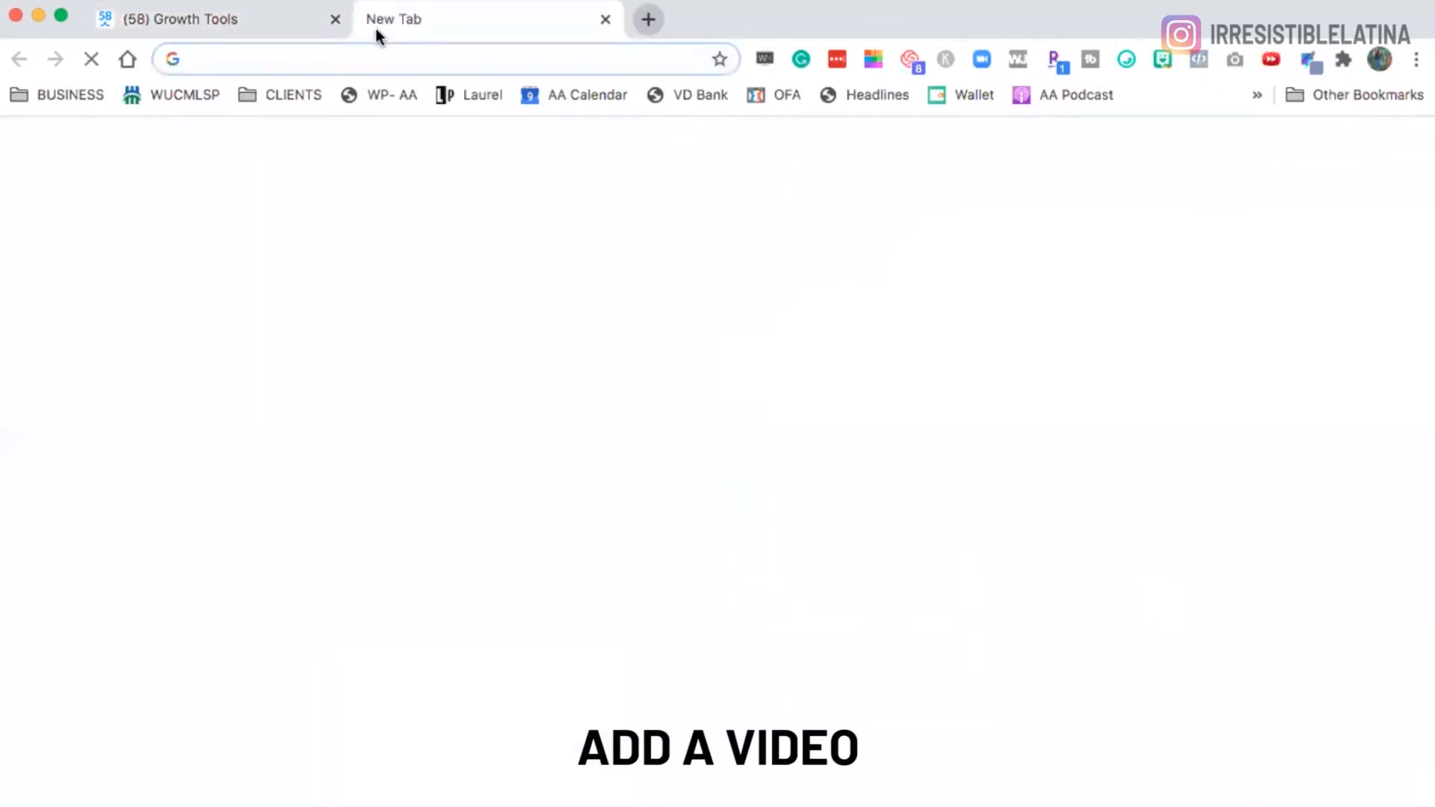
text(you)
key(Return)
click(225, 20)
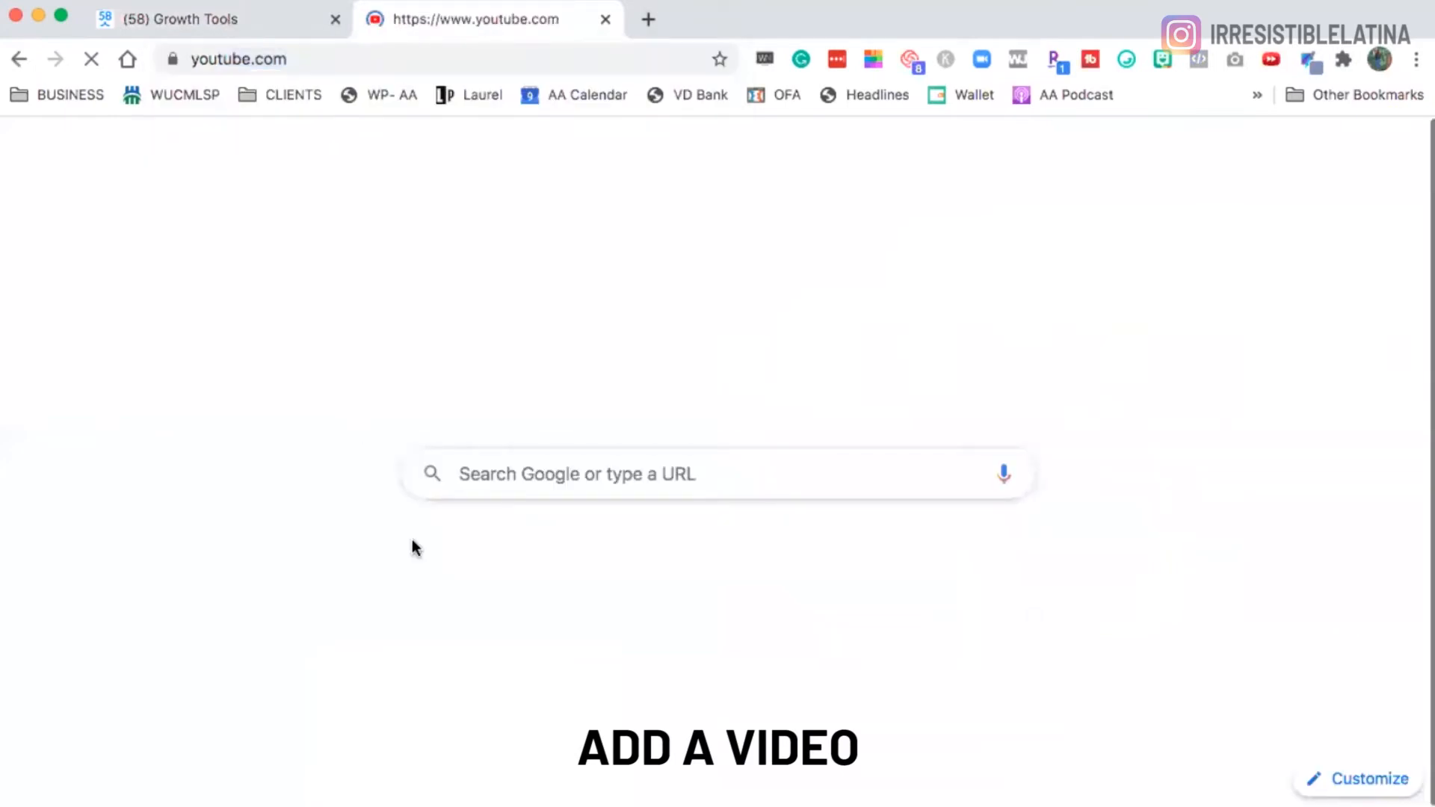
scroll(411, 540, up, 2)
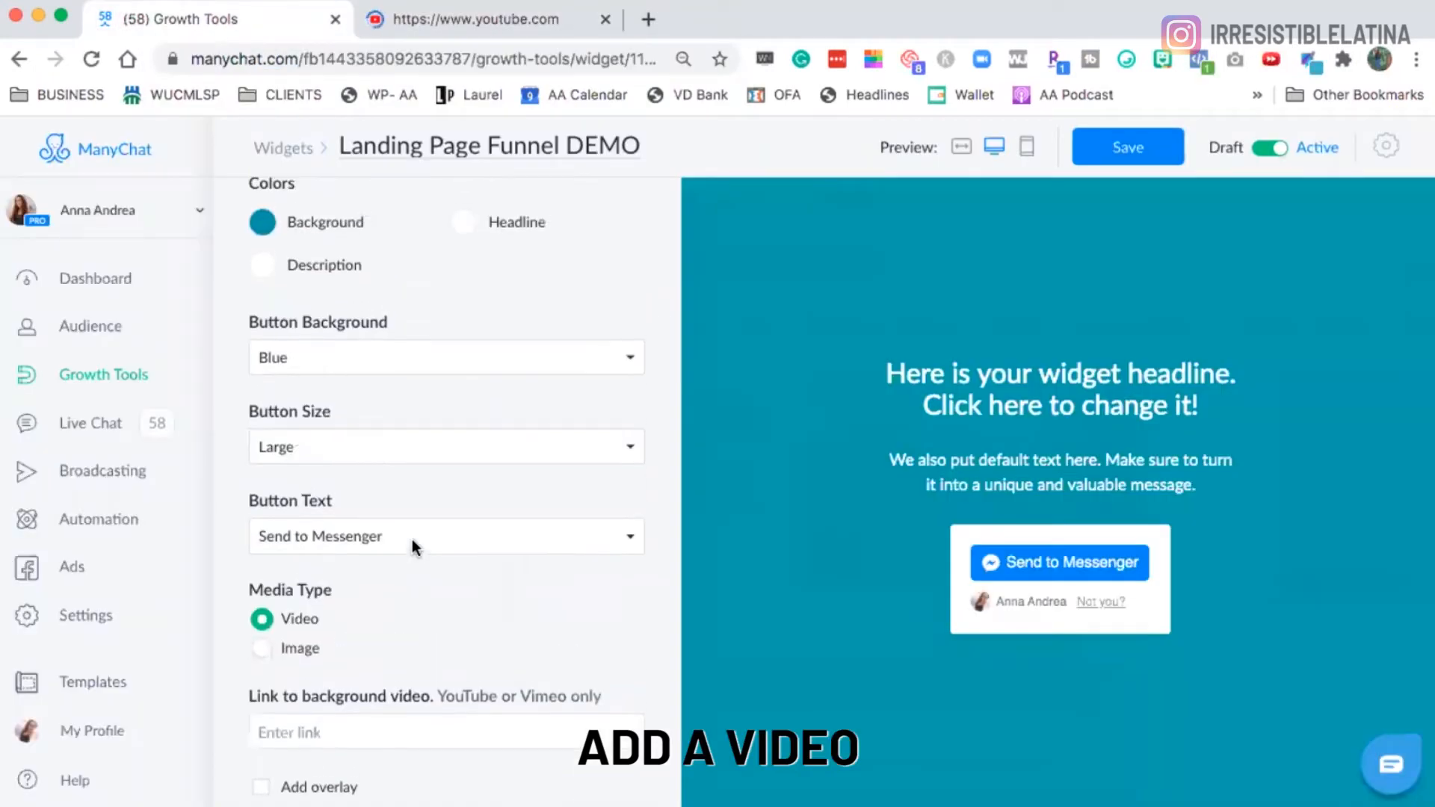
scroll(467, 460, up, 5)
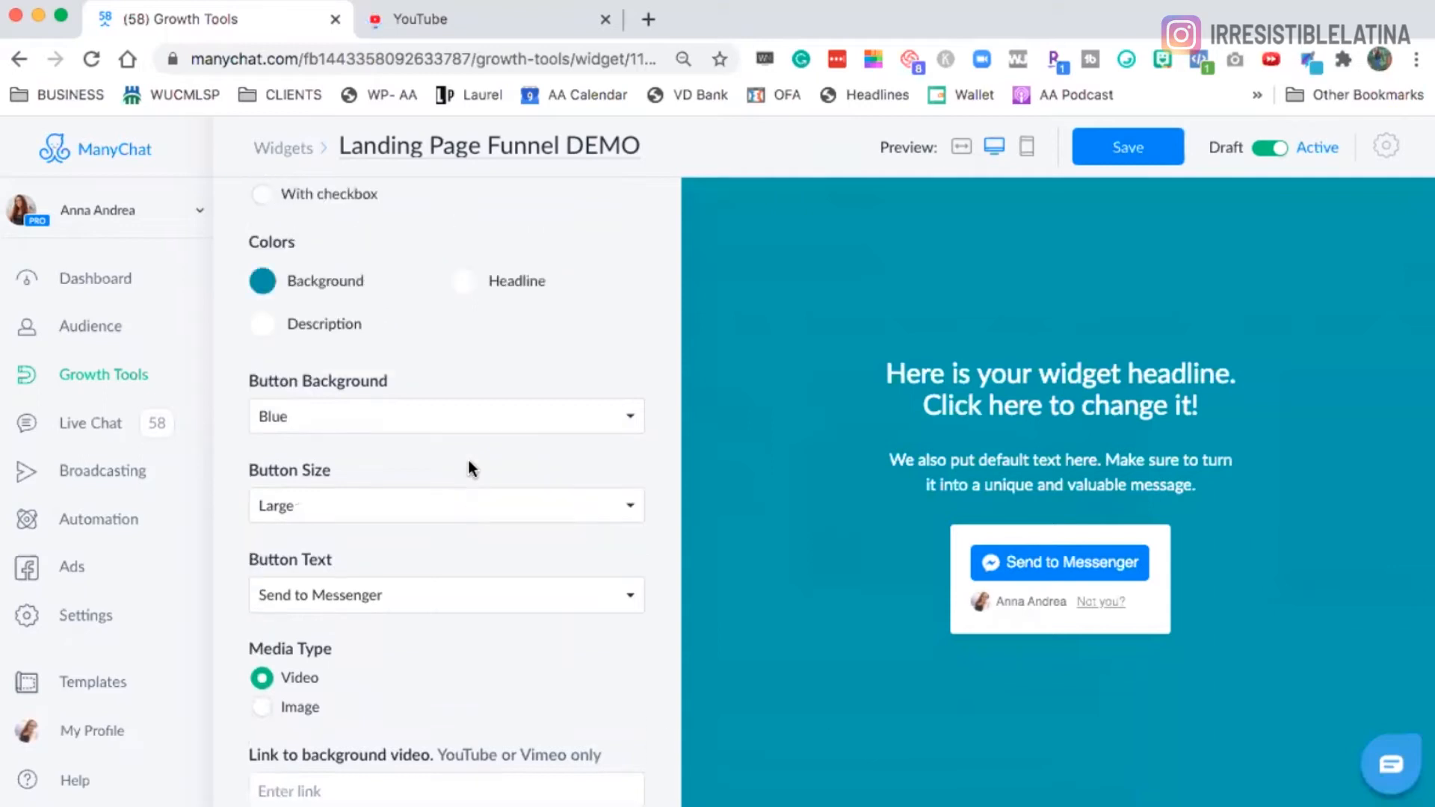
scroll(468, 460, up, 3)
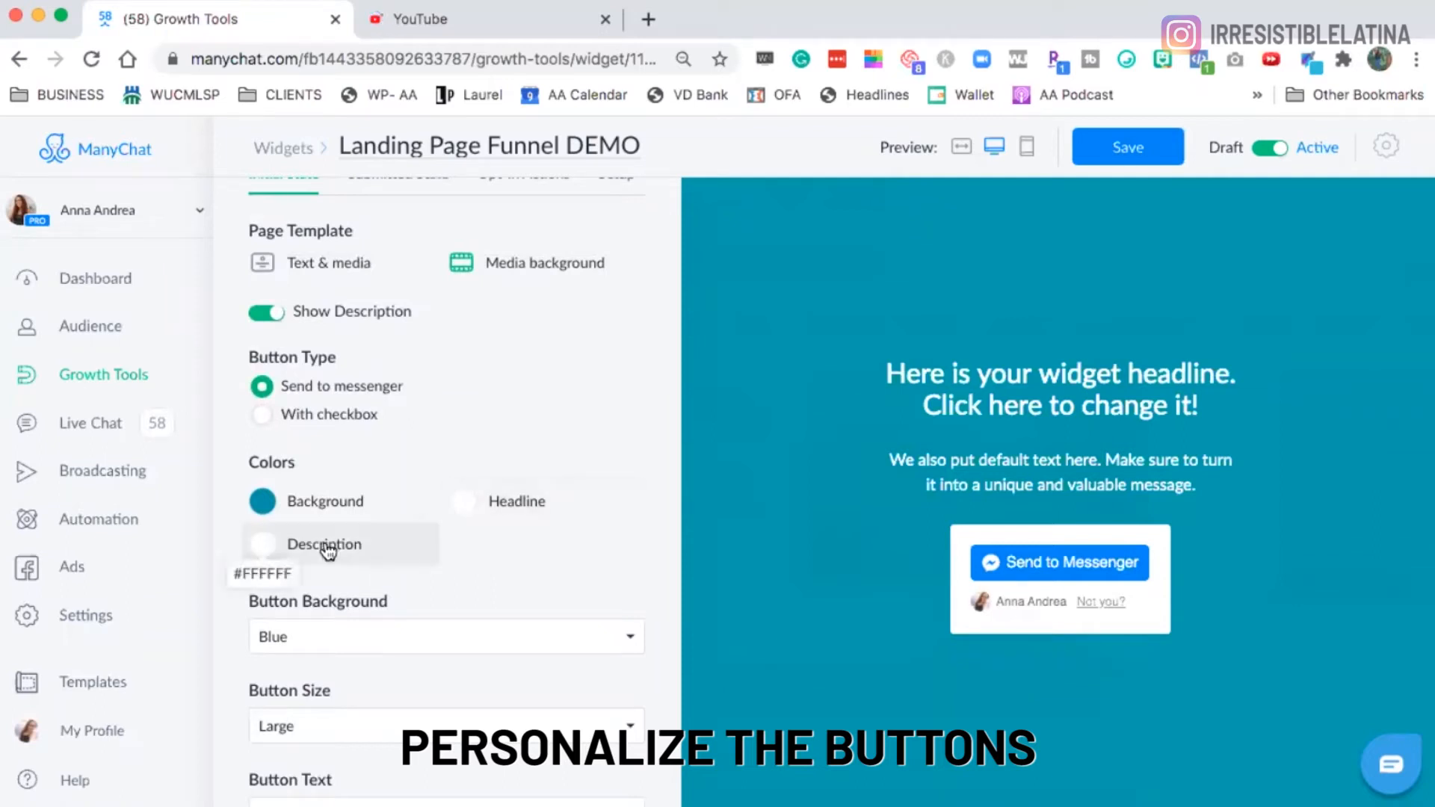
Review the color options available for the button background
scroll(454, 513, down, 3)
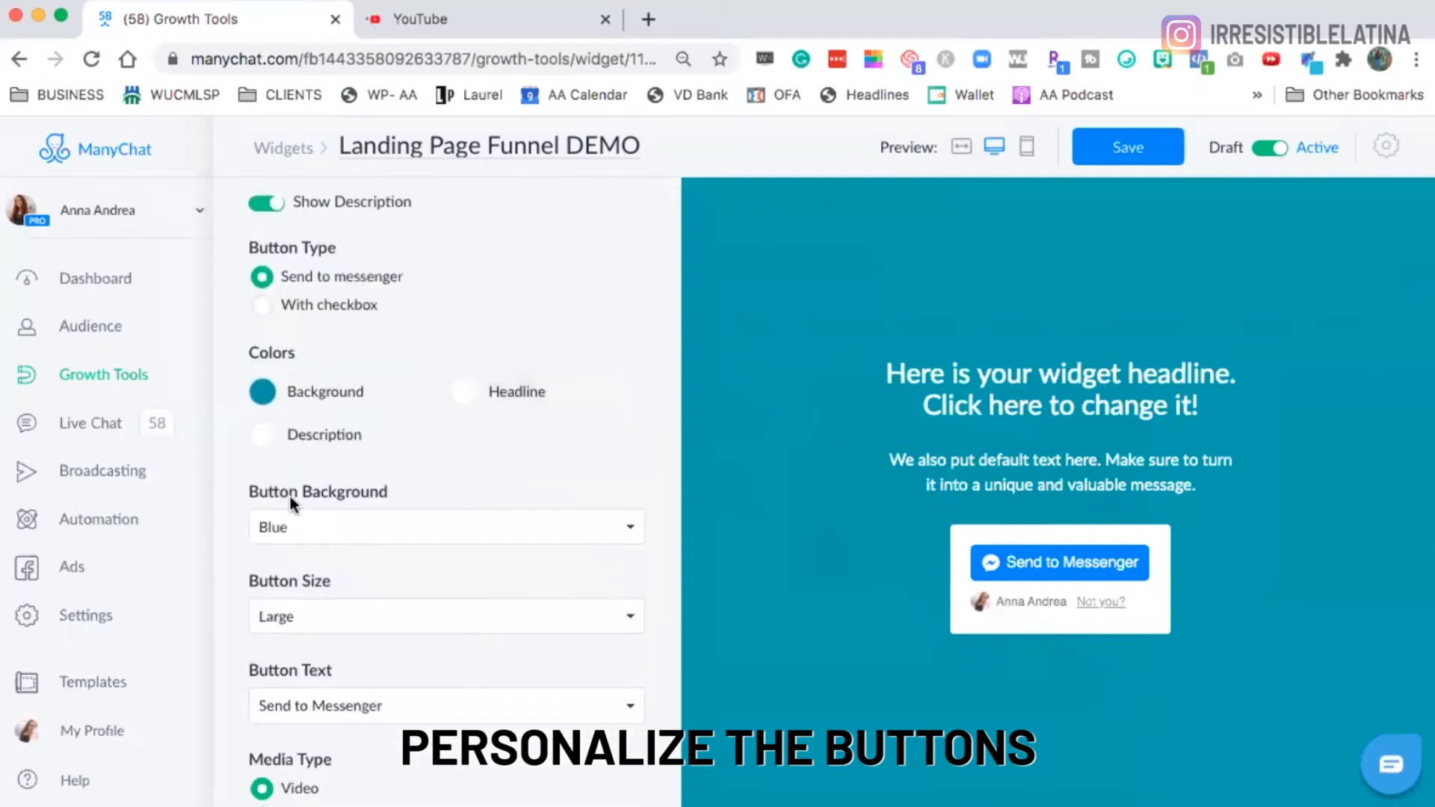
click(418, 532)
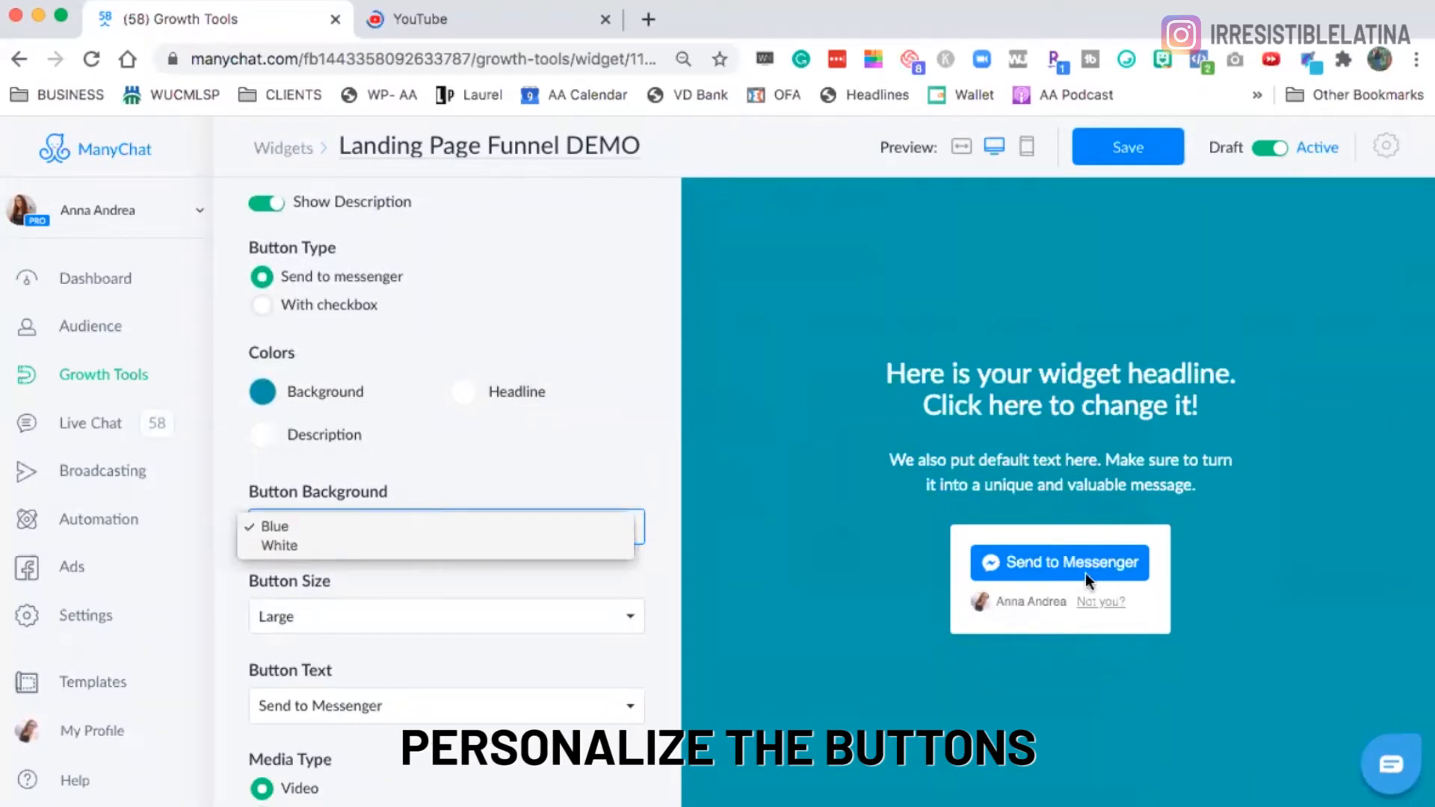
click(425, 575)
Try the Small and Medium button sizes and set the button size back to Large
click(434, 601)
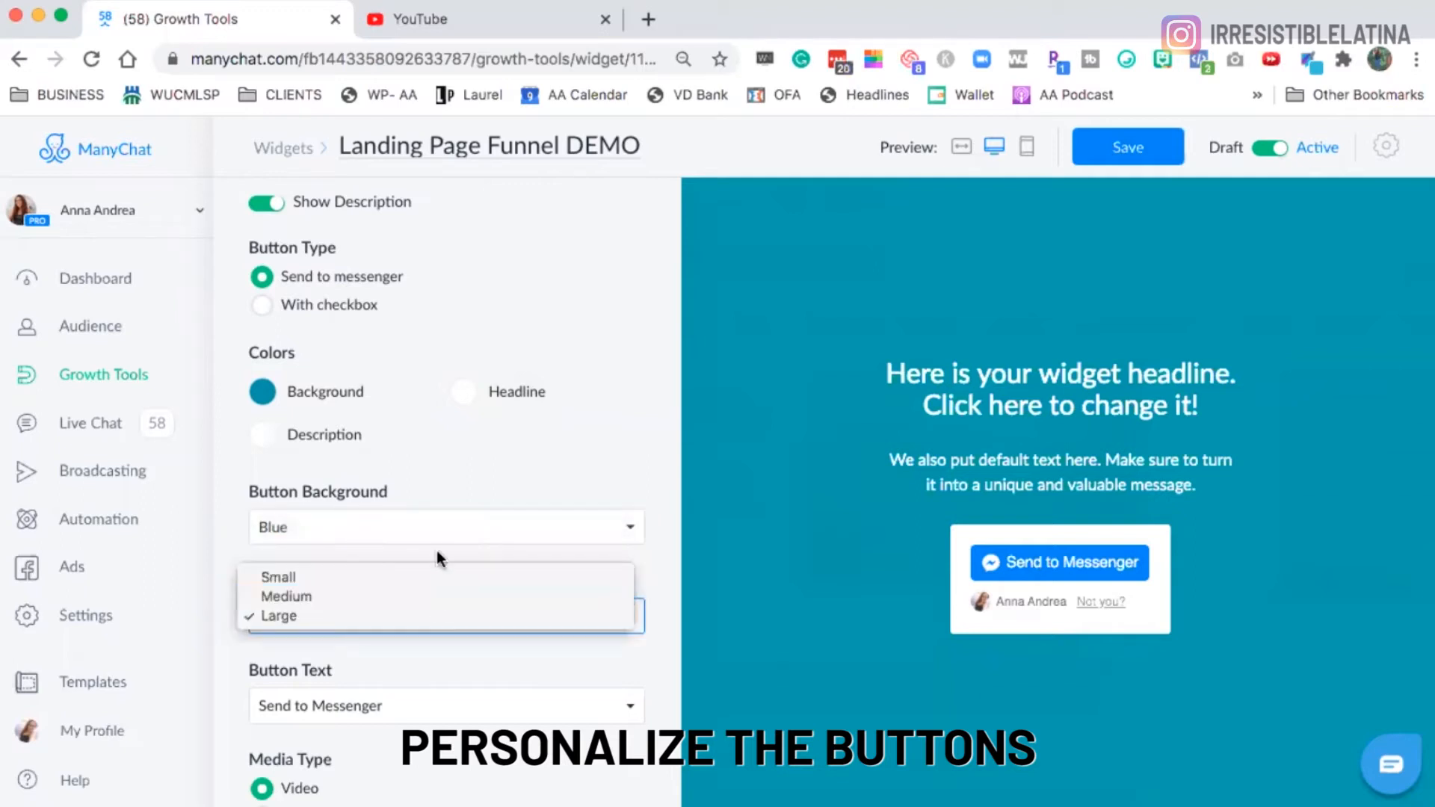
click(423, 571)
click(387, 603)
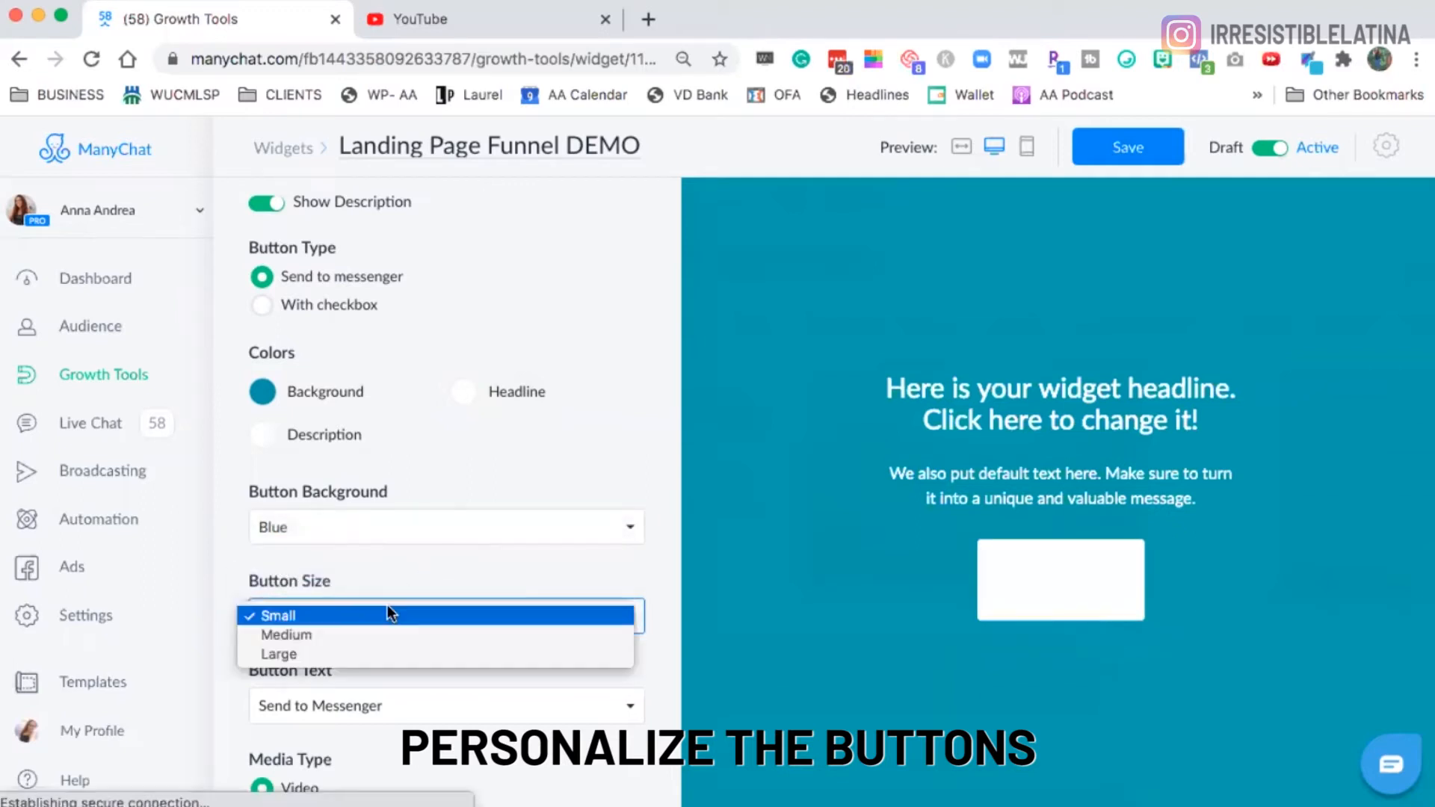
click(382, 635)
click(411, 617)
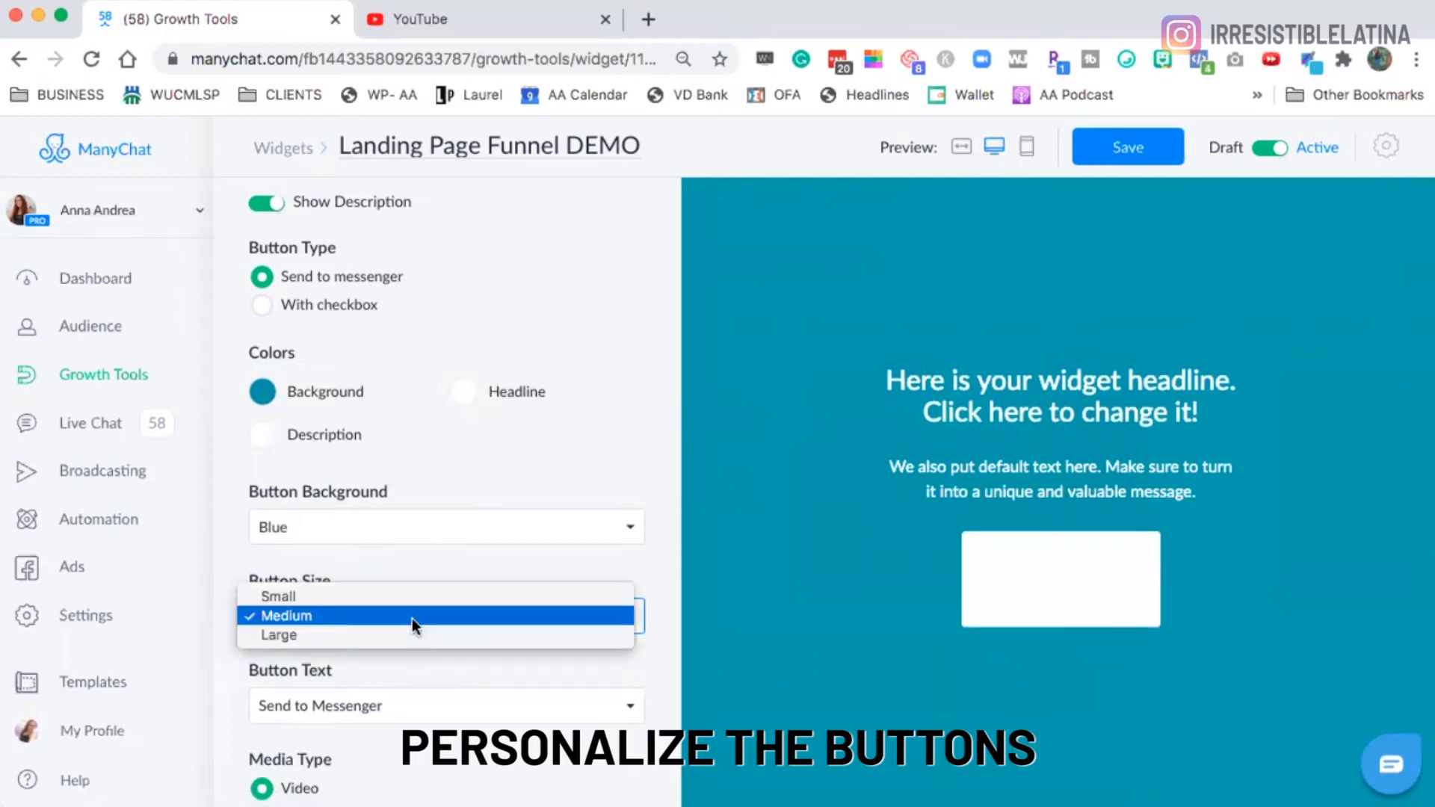
click(402, 636)
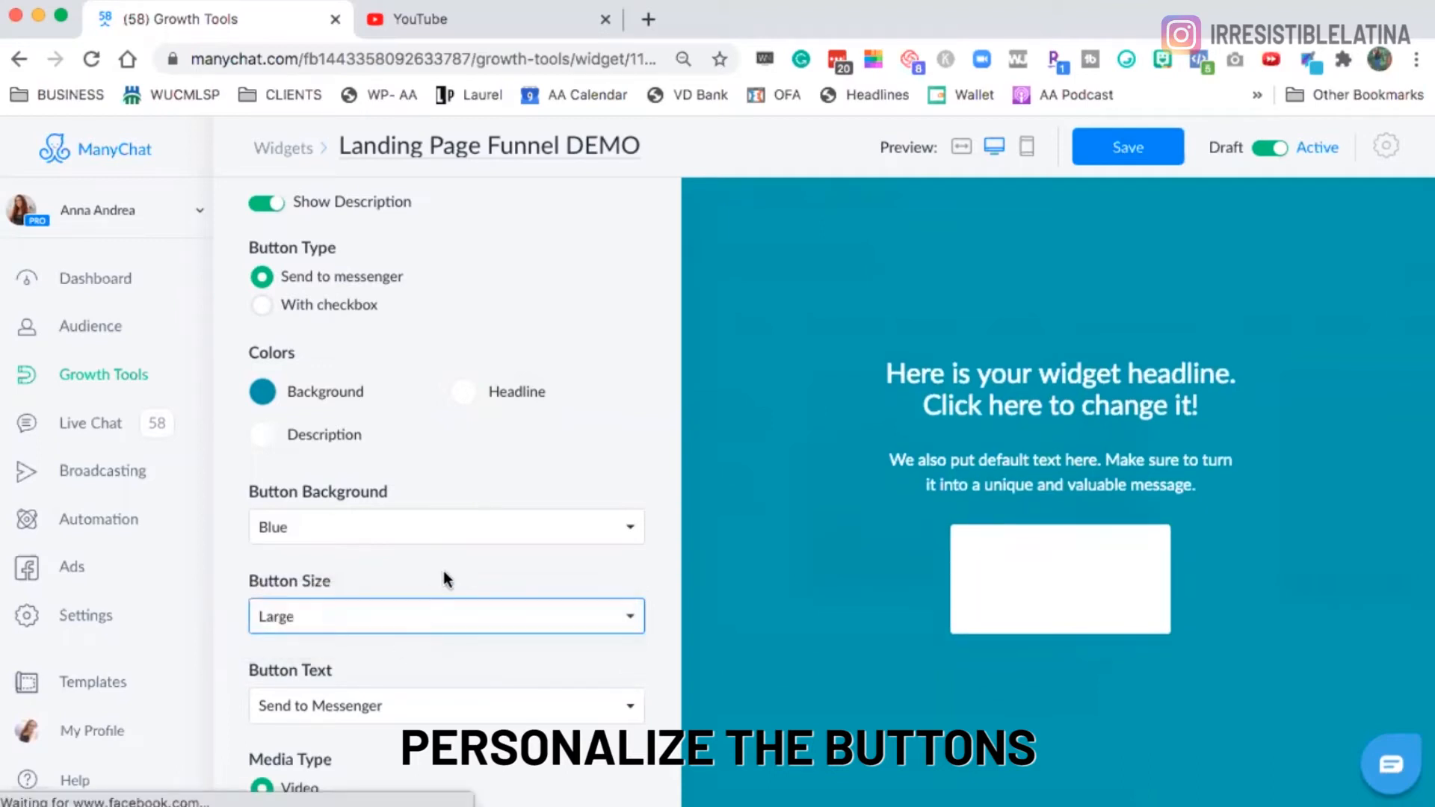
Try the button texts "Get this in Messenger" and "Send this to me", and settle on "Message me"
scroll(442, 571, down, 3)
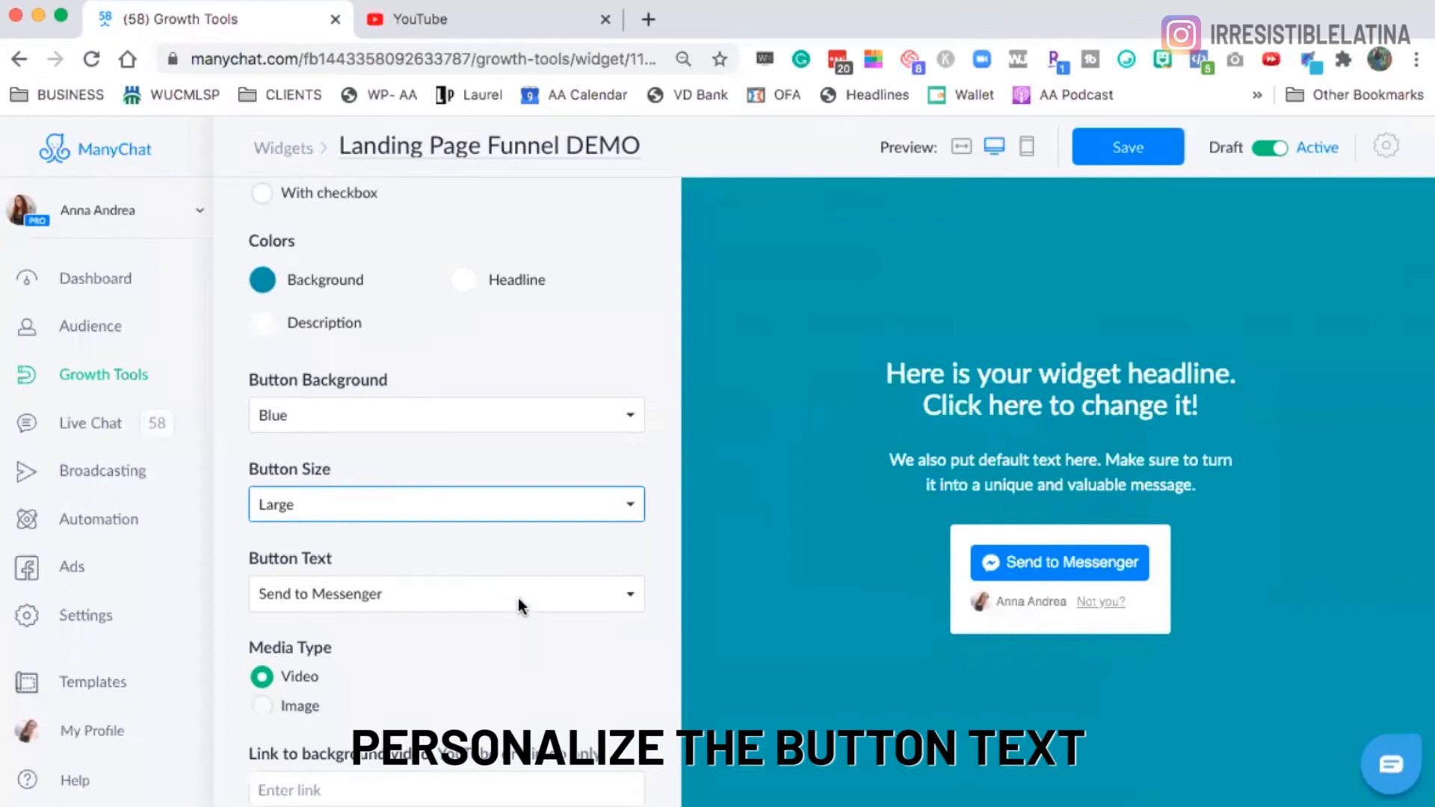
click(517, 598)
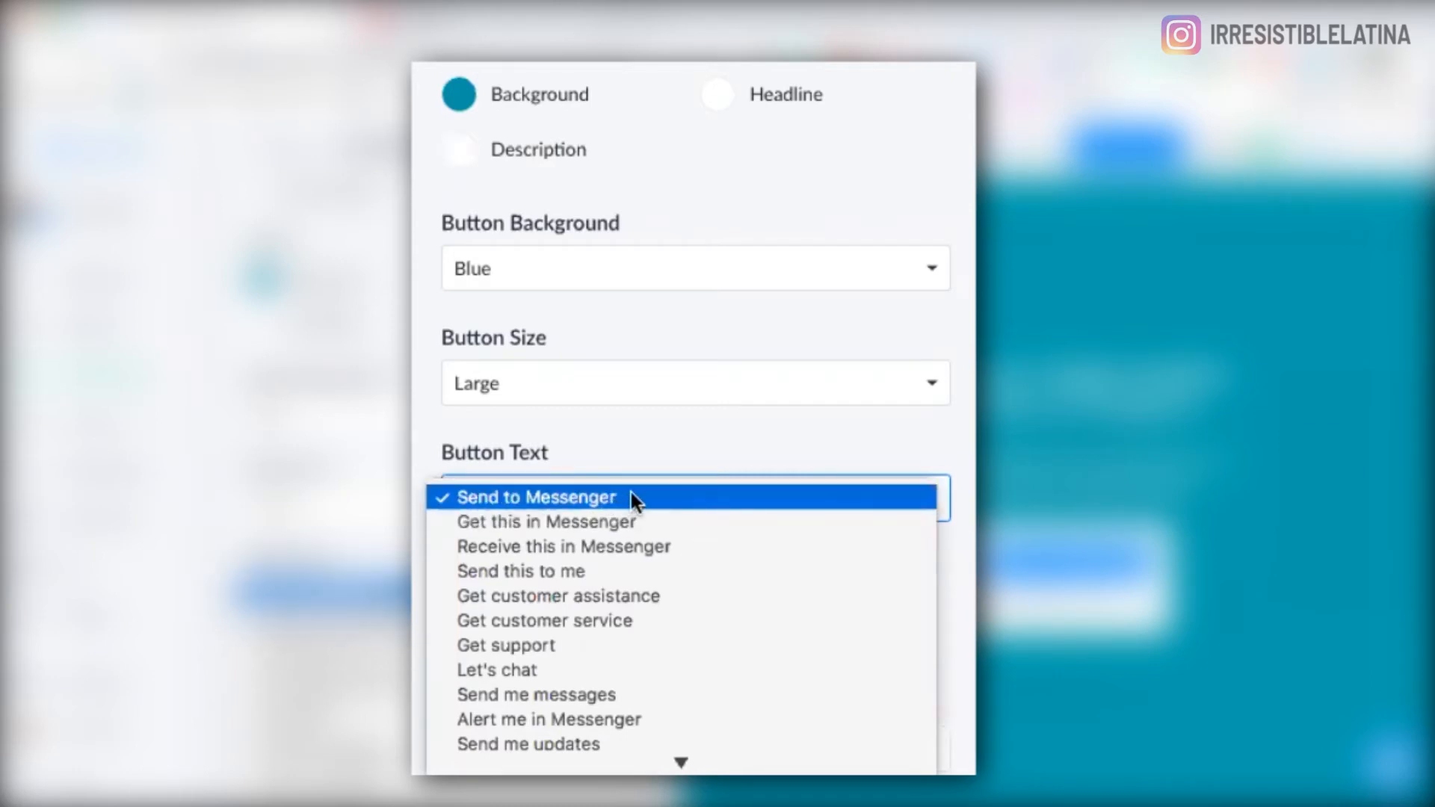
click(680, 523)
click(694, 485)
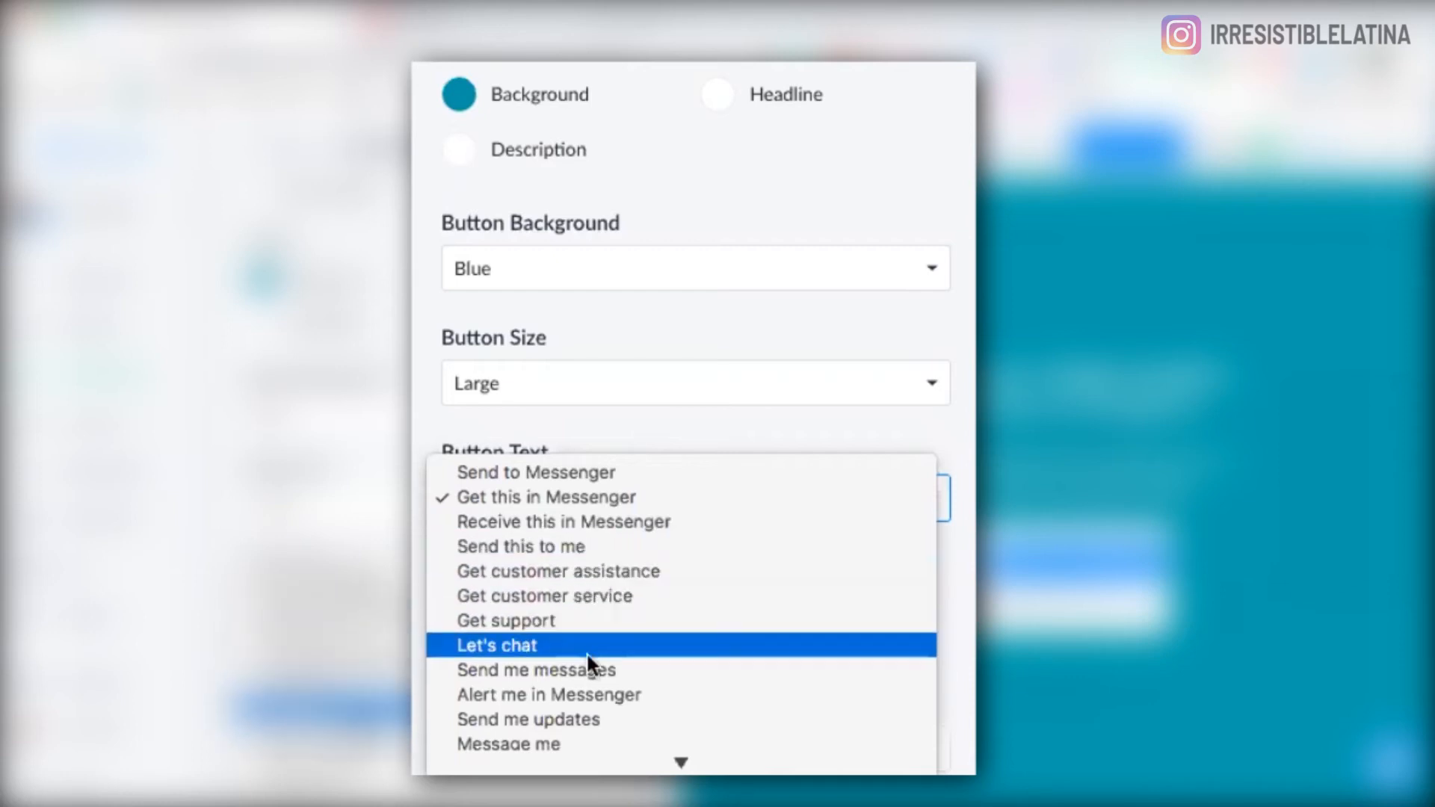
mouse_move(620, 766)
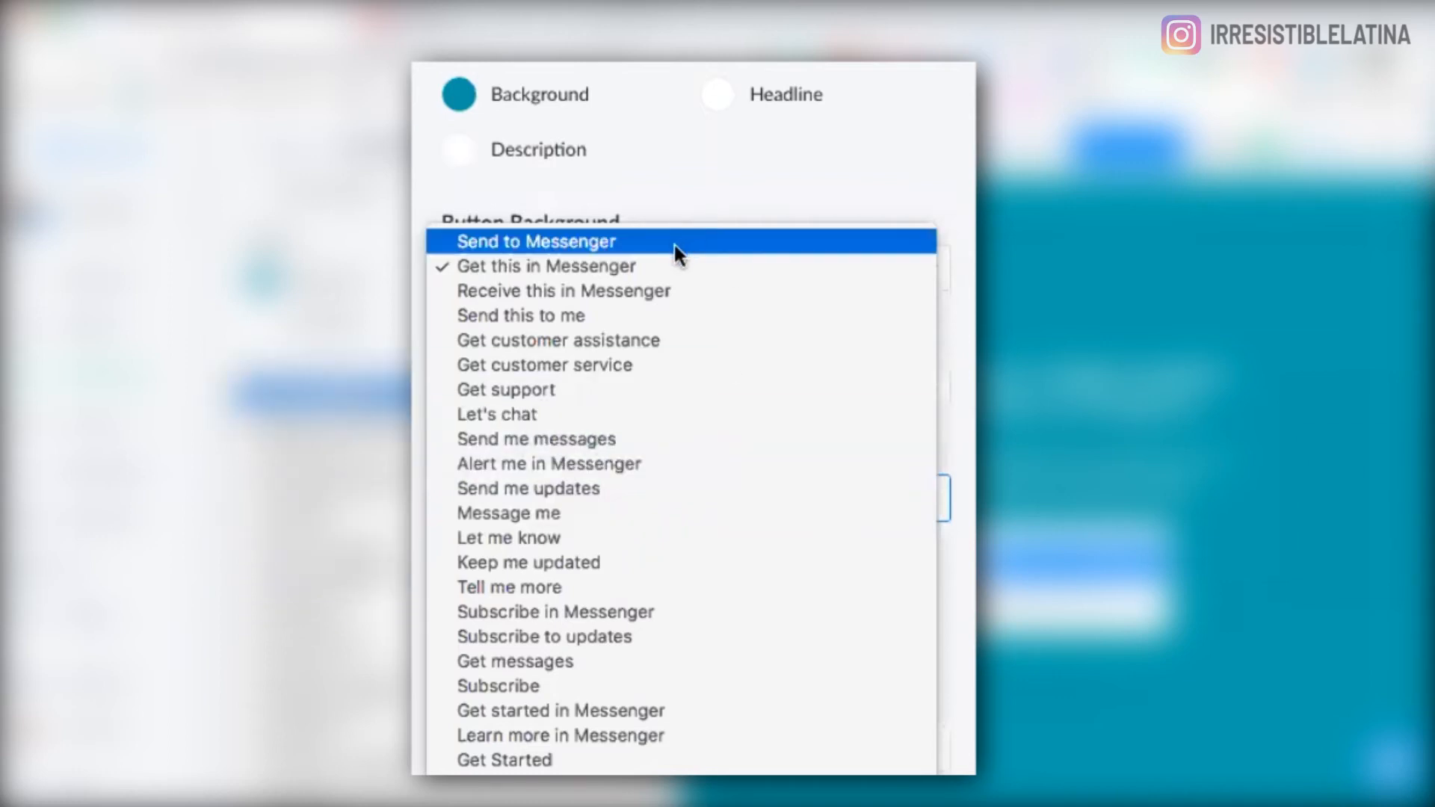
click(664, 316)
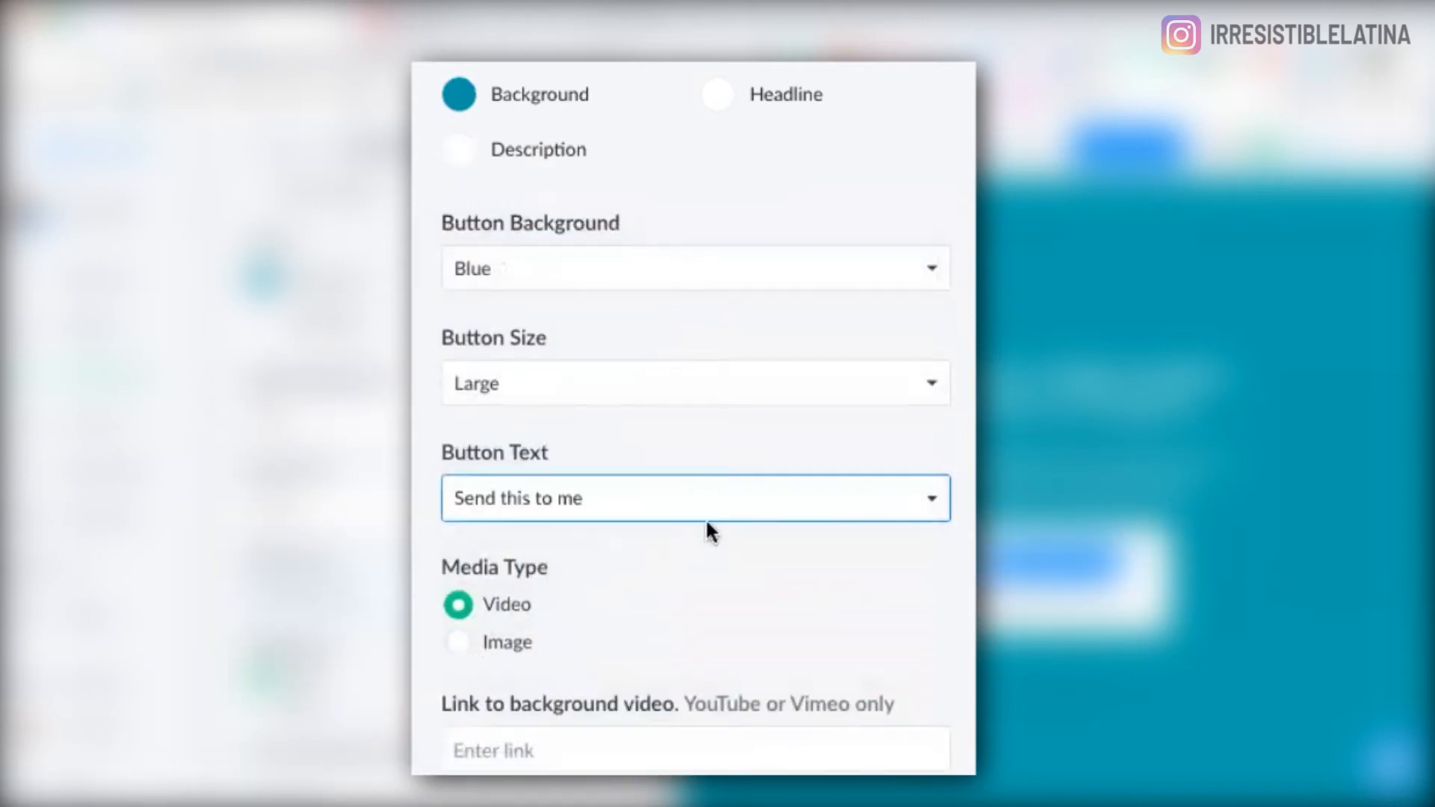
click(723, 497)
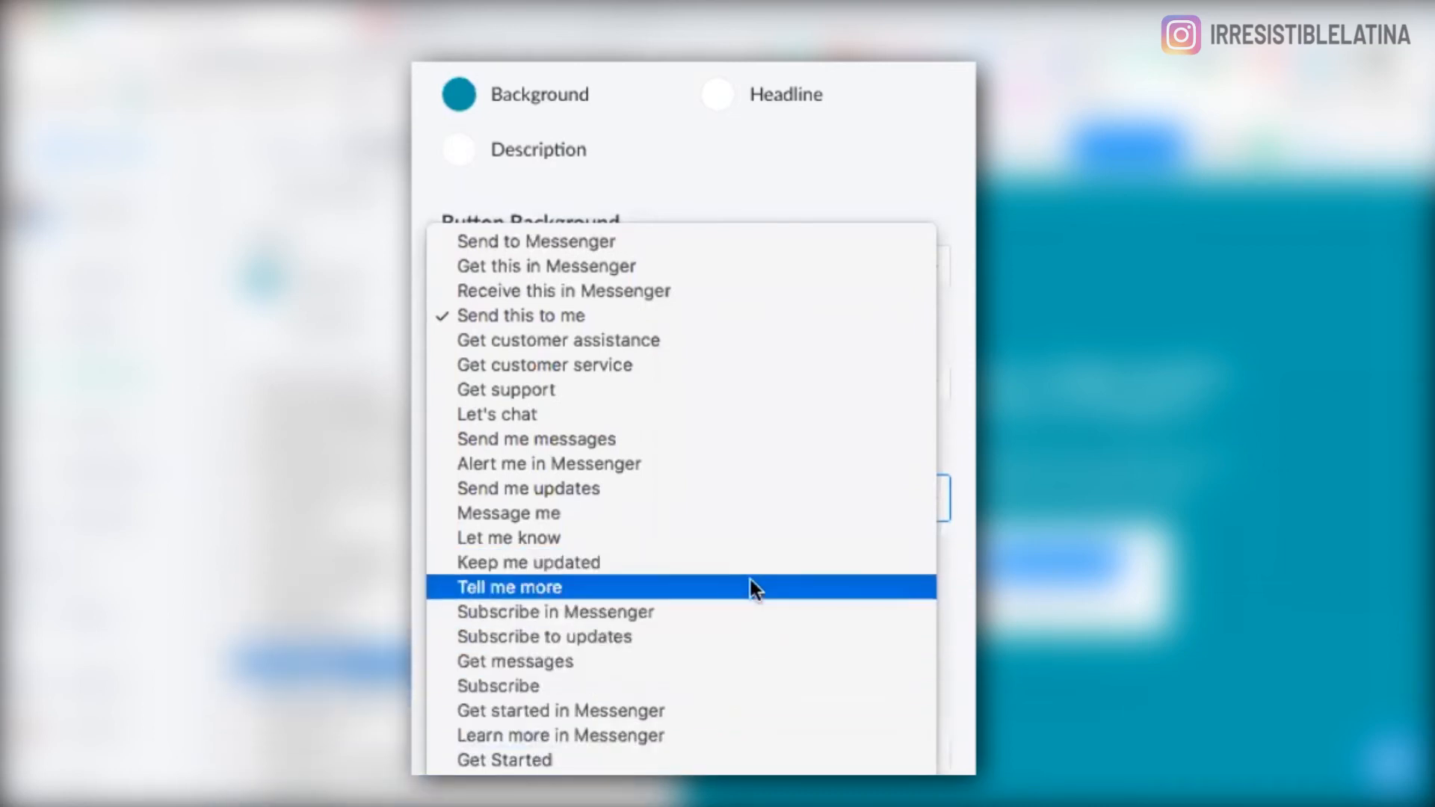
click(728, 515)
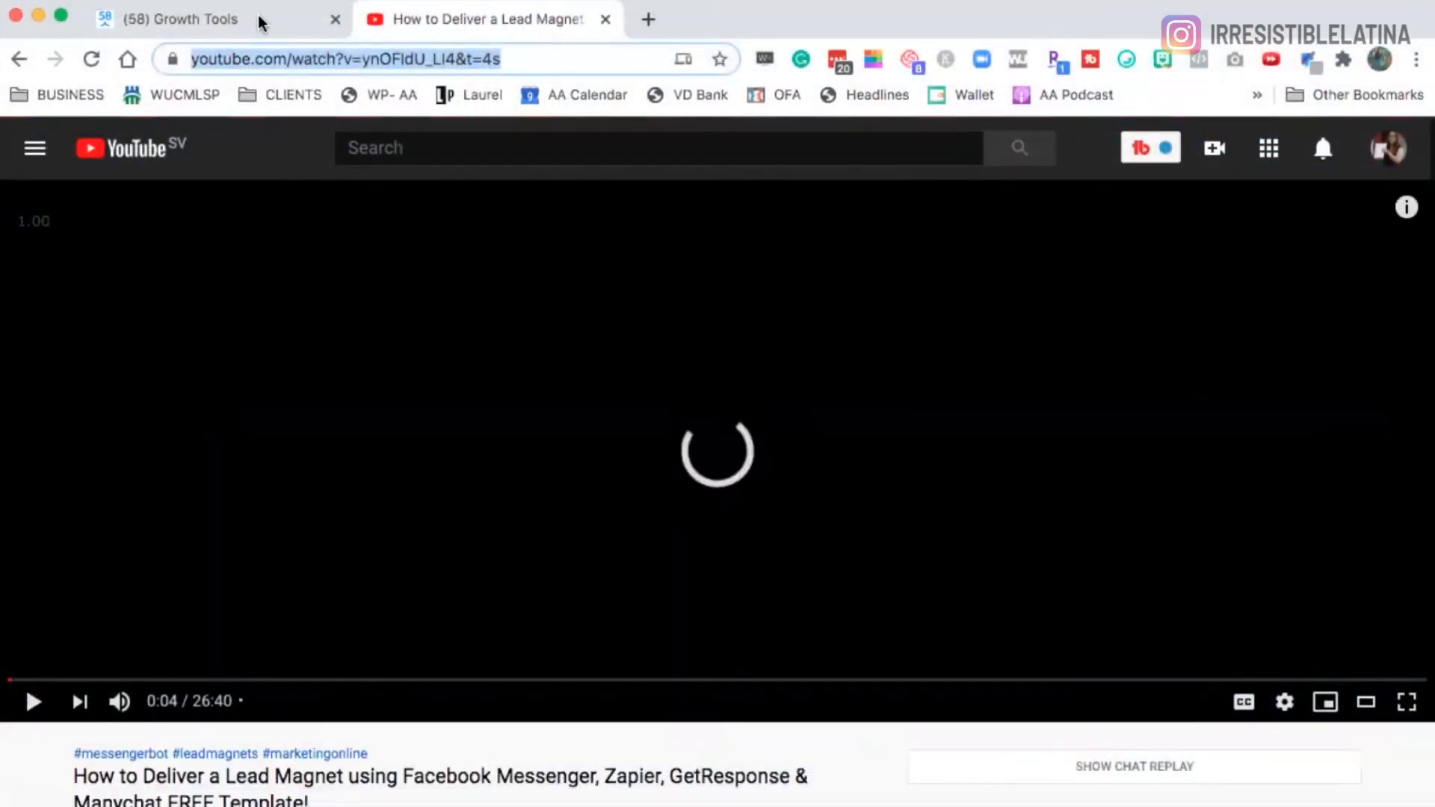
click(262, 19)
click(403, 637)
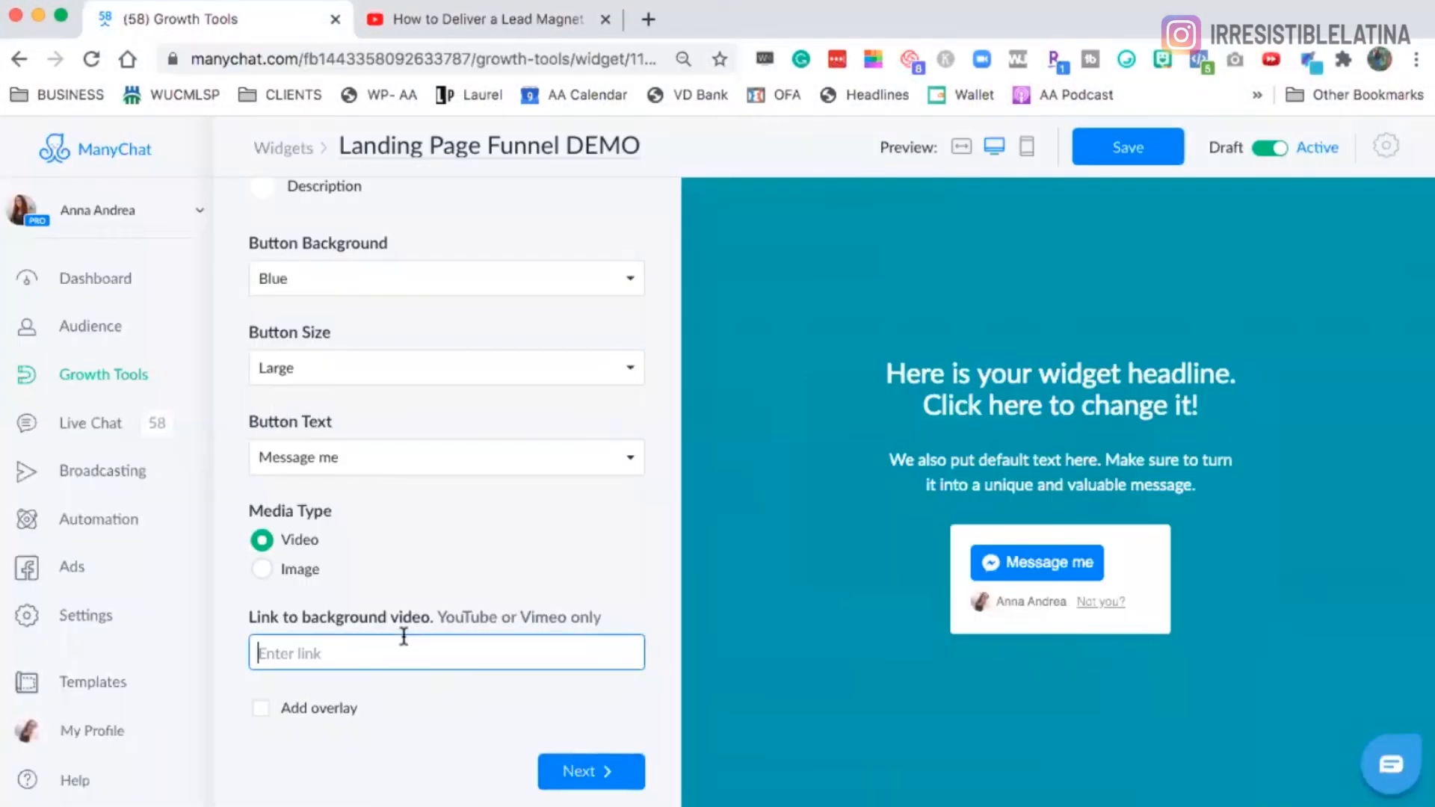
text(https://www.youtube.com/watch?v=ynOFIdU_LI4&t=4s)
click(521, 561)
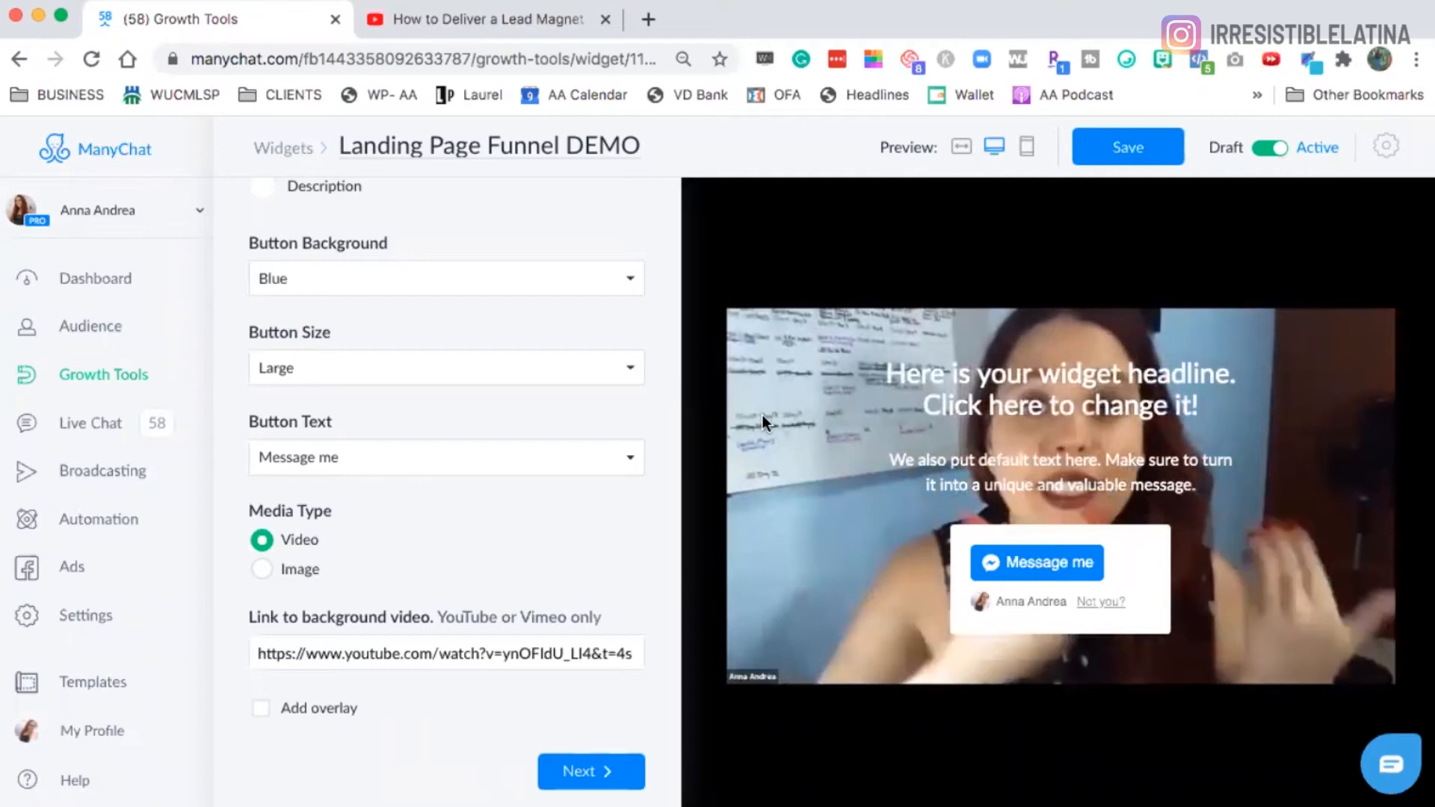
Switch the page template to Text & media and set the video placement to Above Description, pausing the preview video
scroll(434, 550, up, 5)
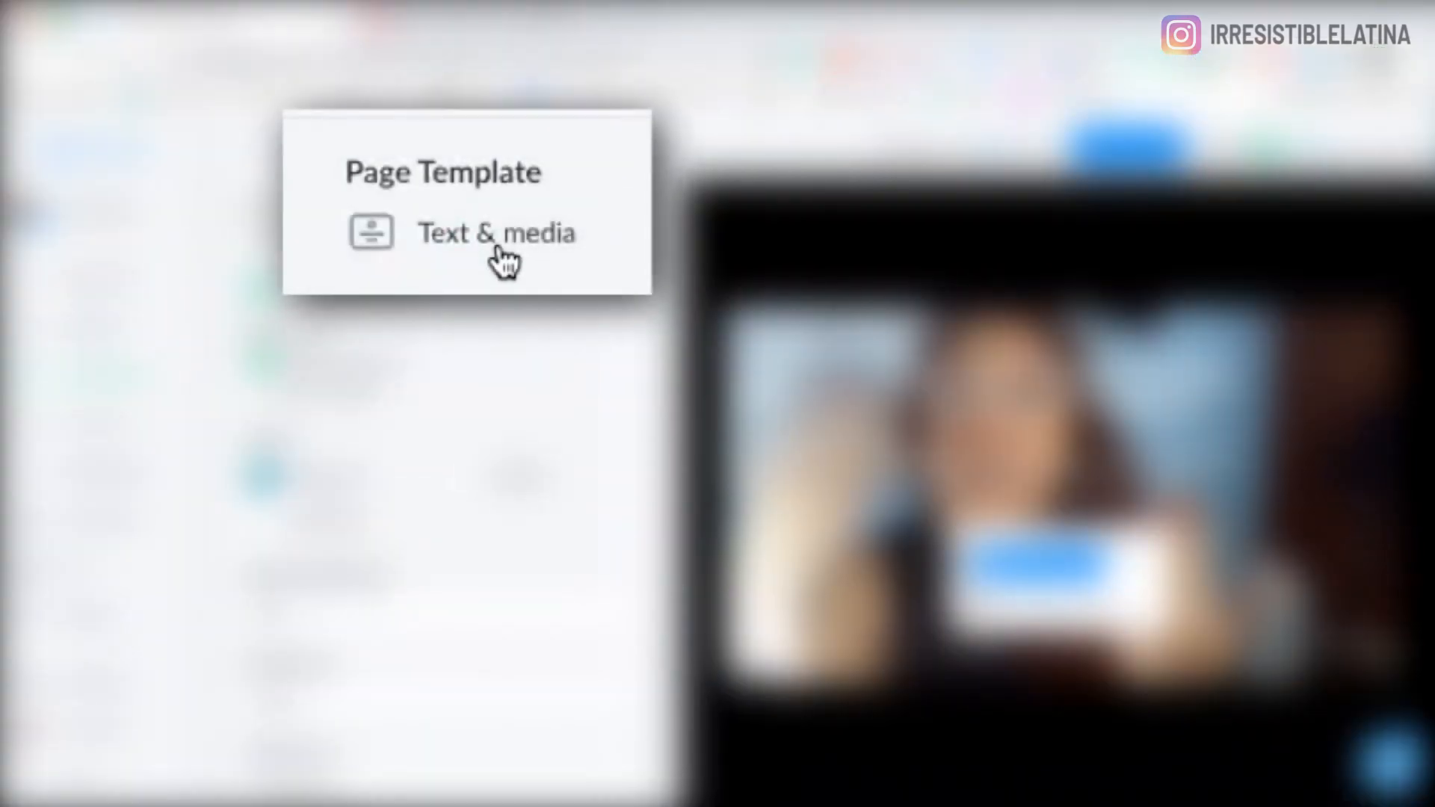
click(503, 262)
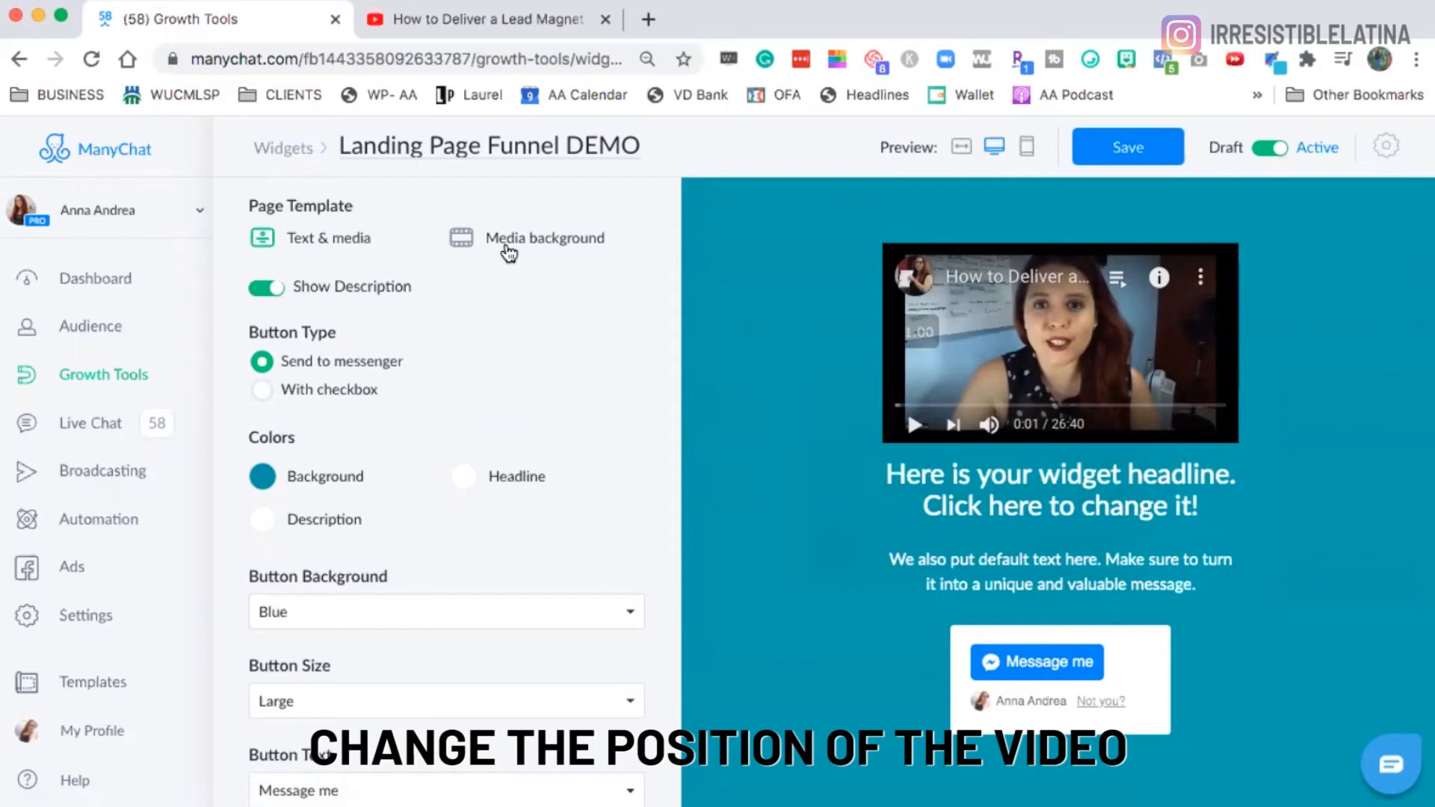
scroll(541, 358, down, 5)
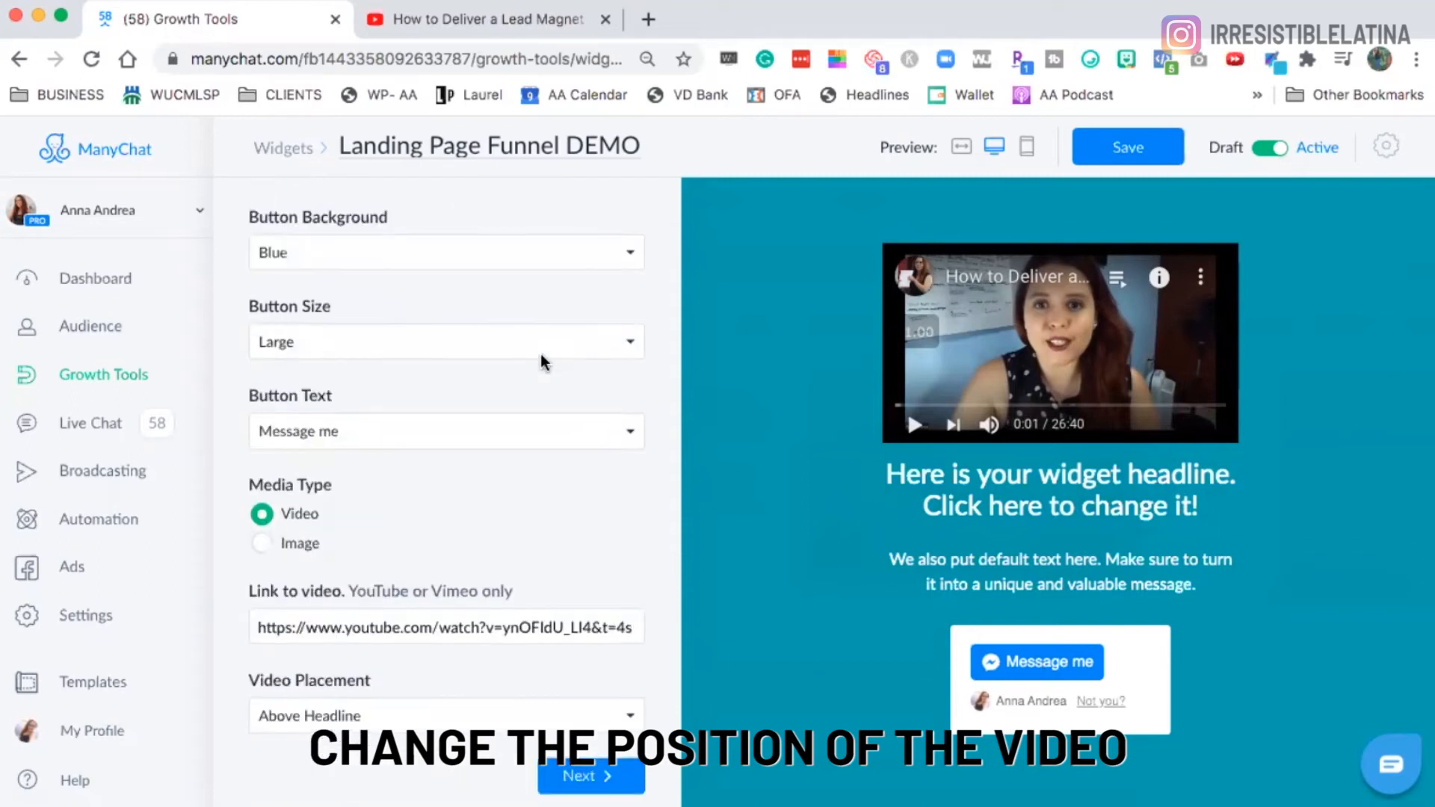
click(417, 716)
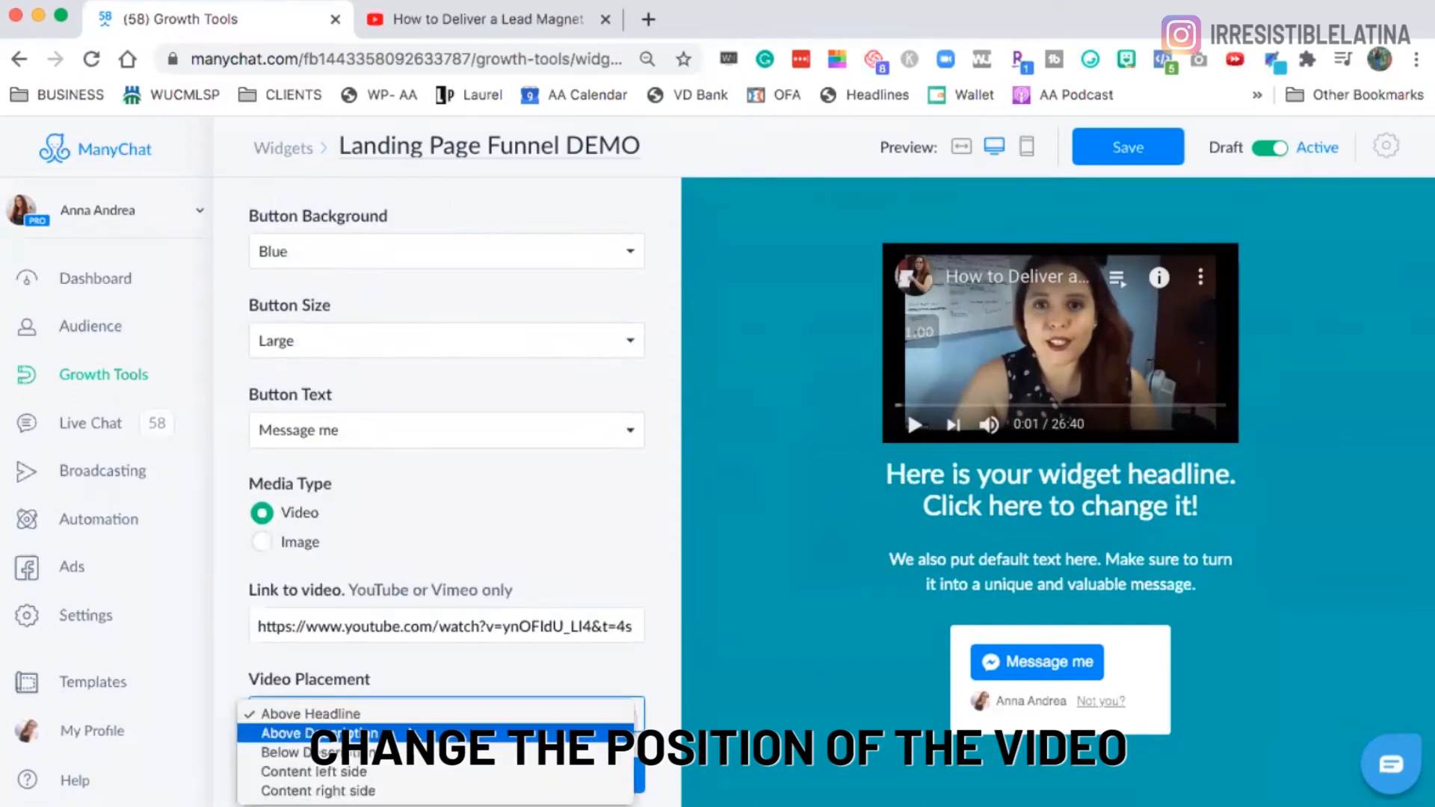
click(433, 733)
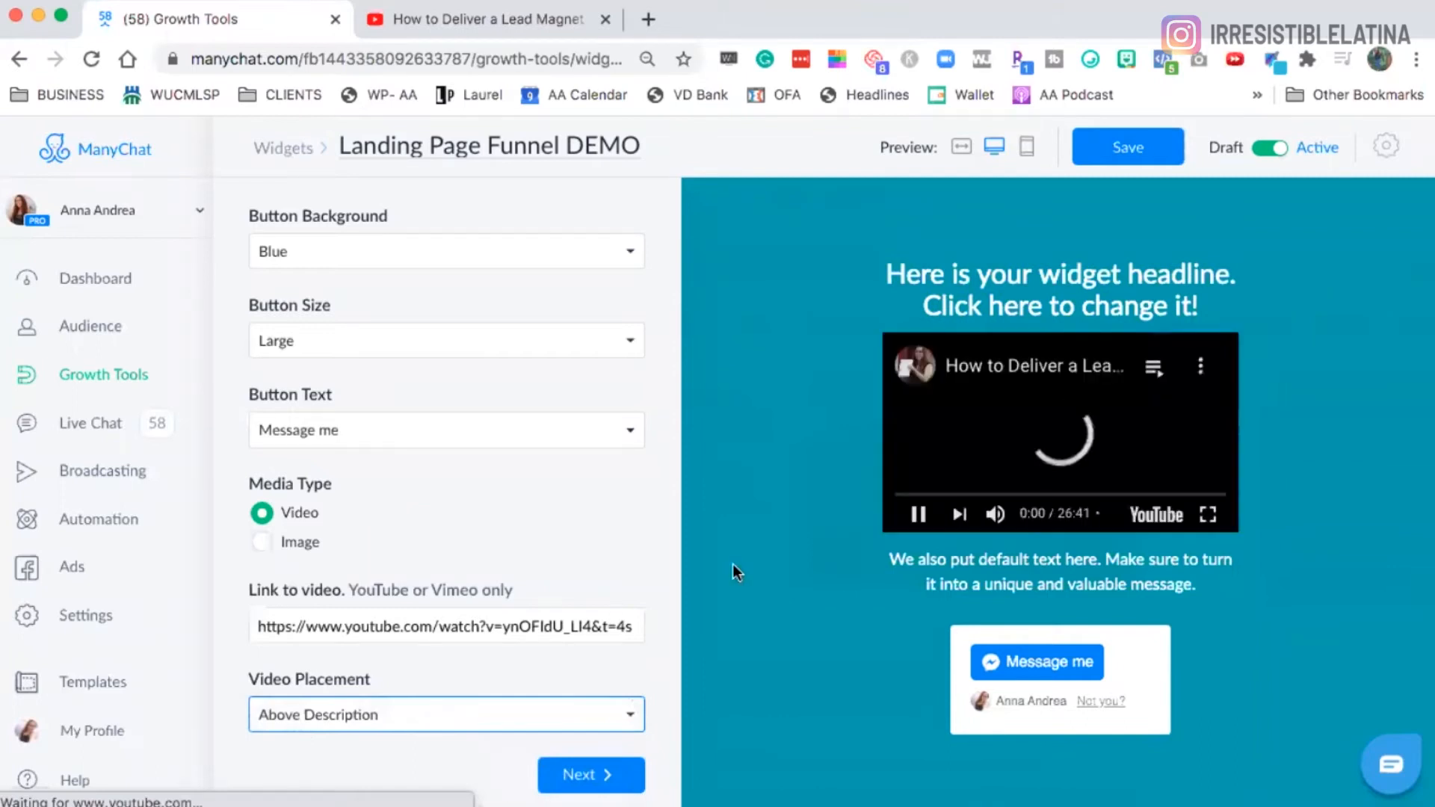
click(917, 514)
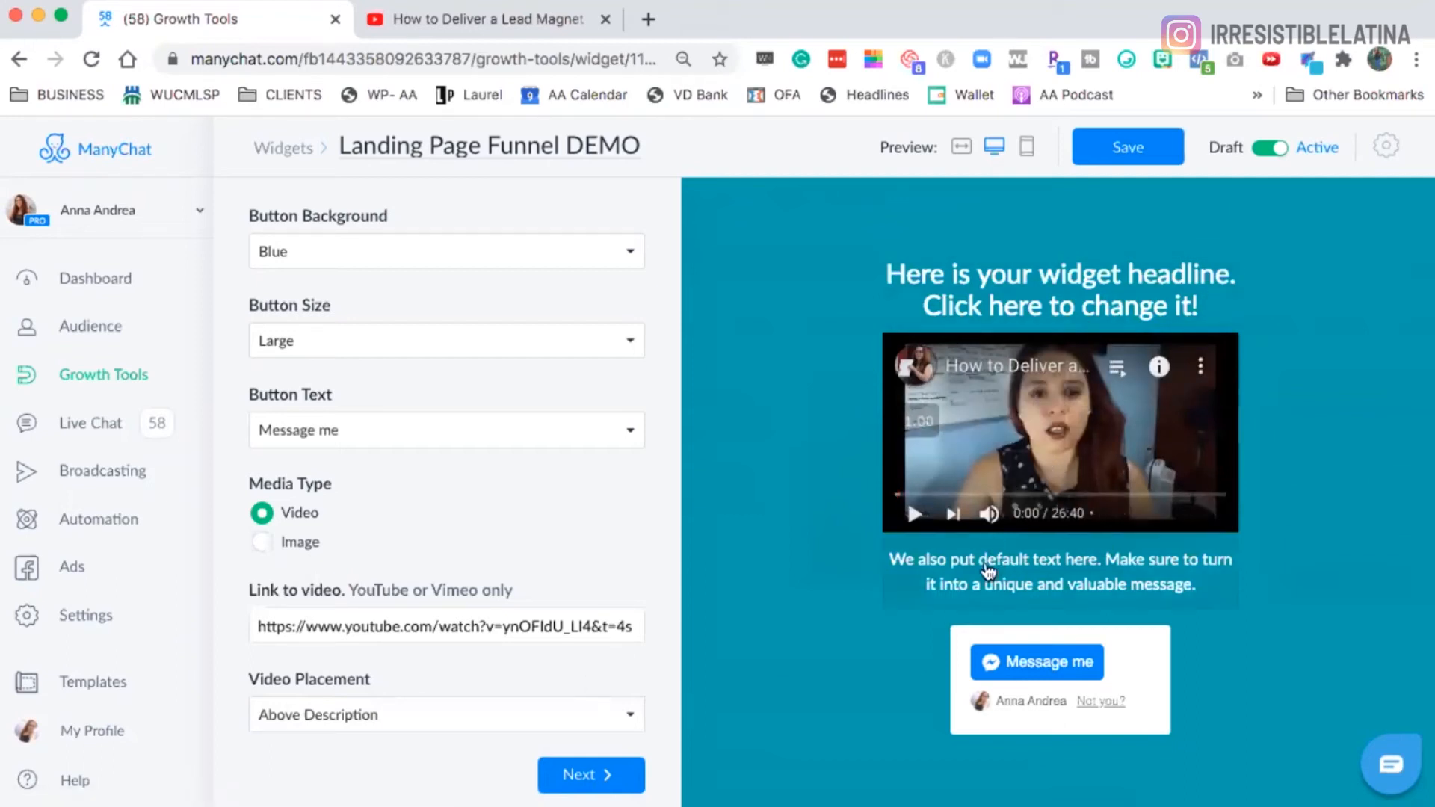
Try the Below Description, Content left side and Content right side video placements, and set the placement back to Above Description
click(480, 715)
click(447, 733)
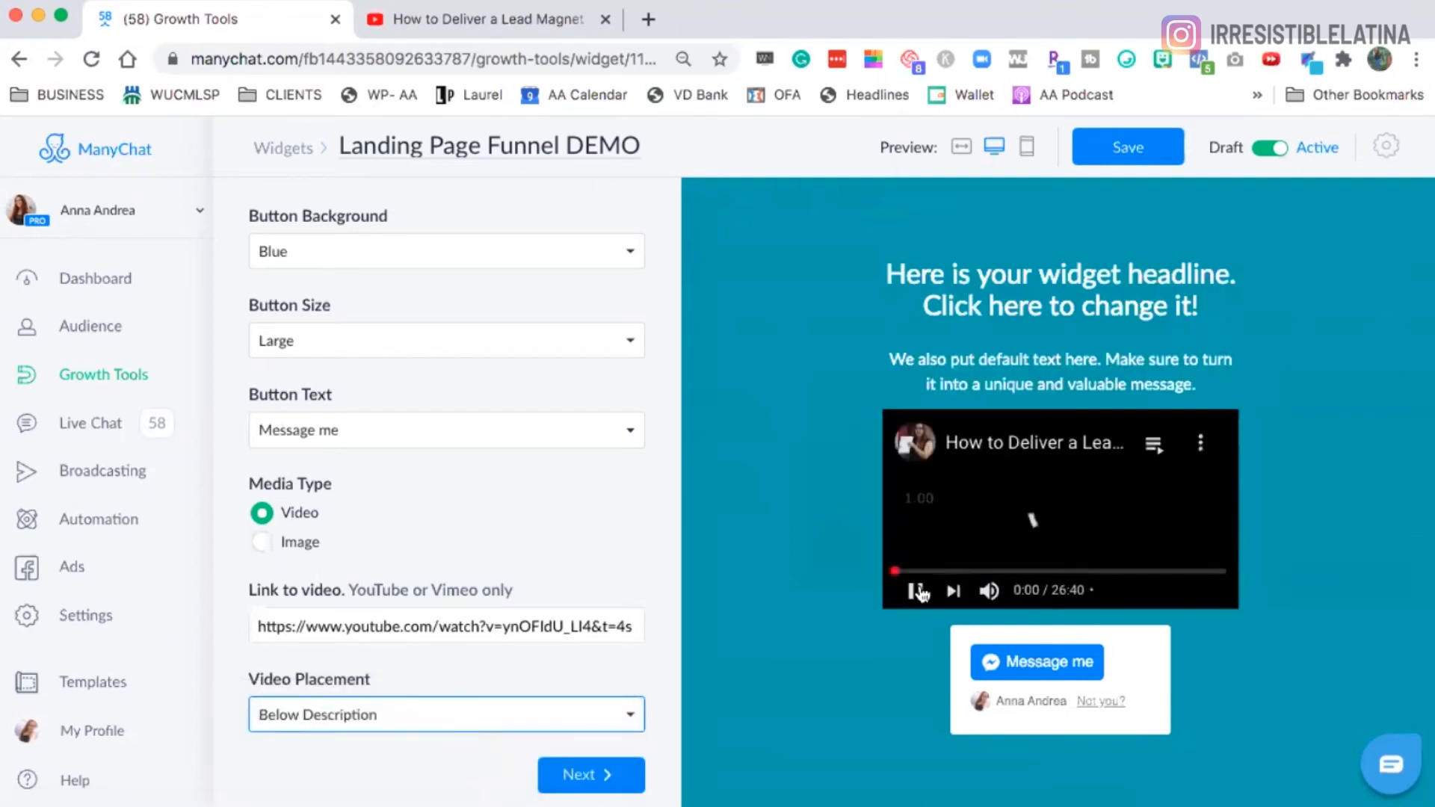
click(918, 591)
click(370, 726)
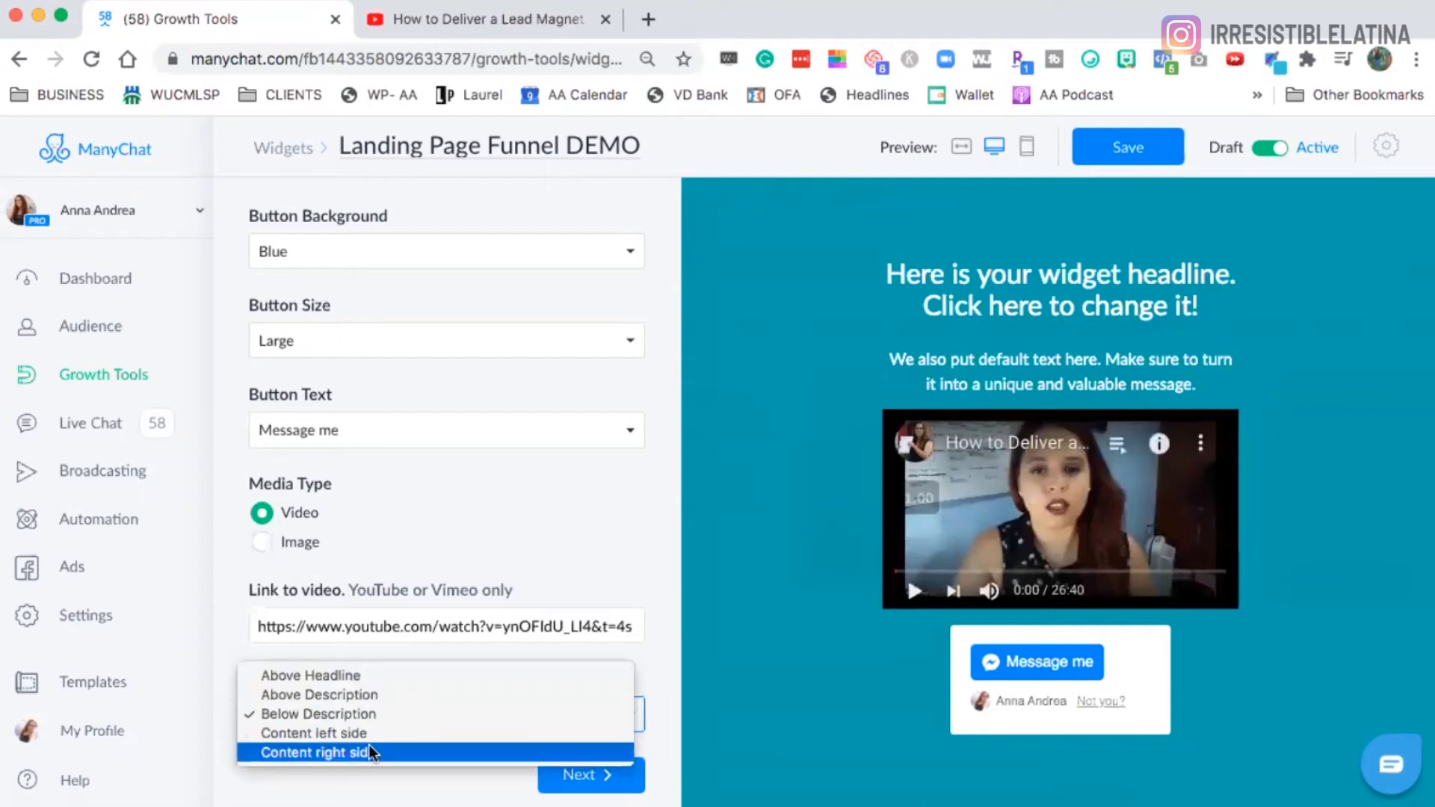
click(409, 733)
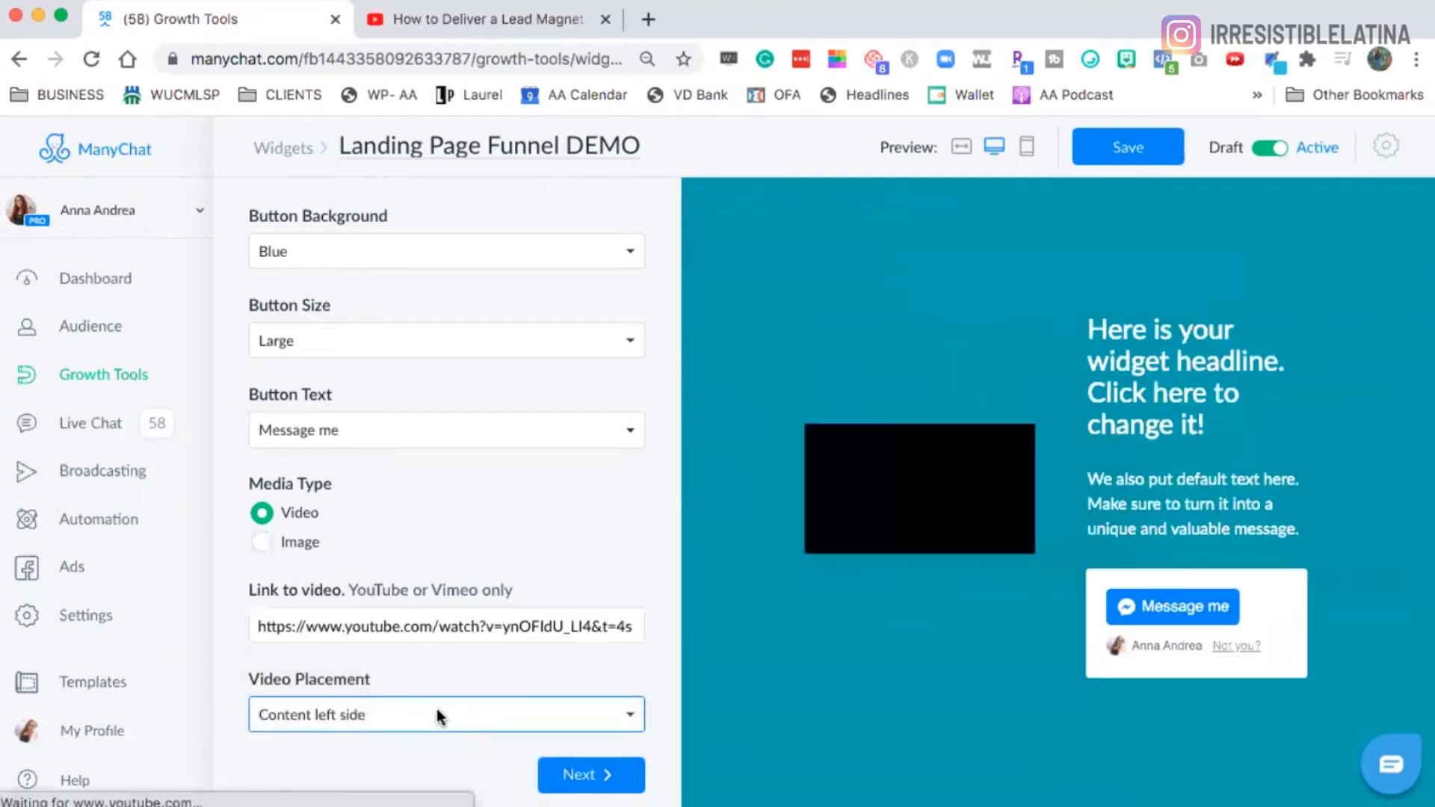
click(437, 709)
click(423, 733)
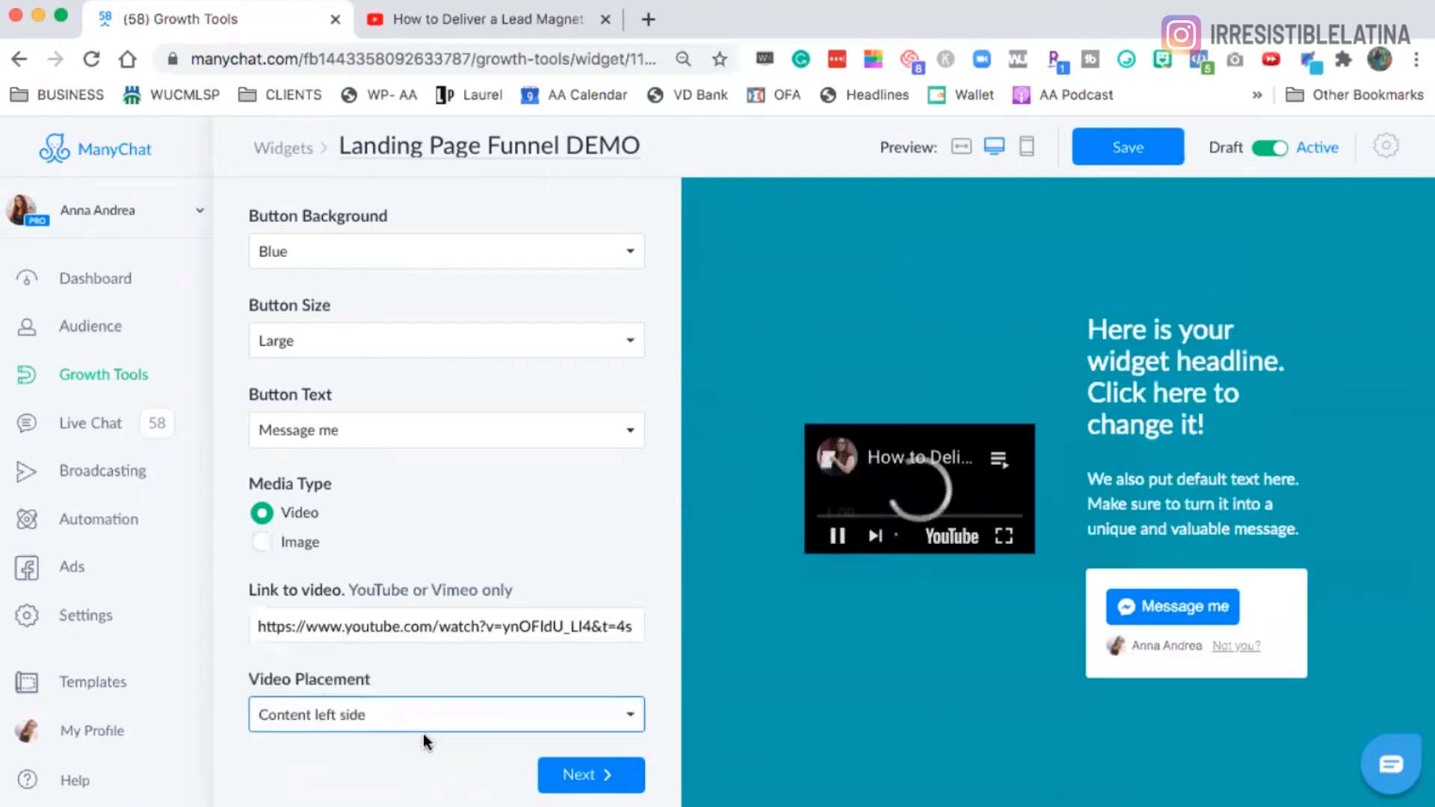
click(441, 715)
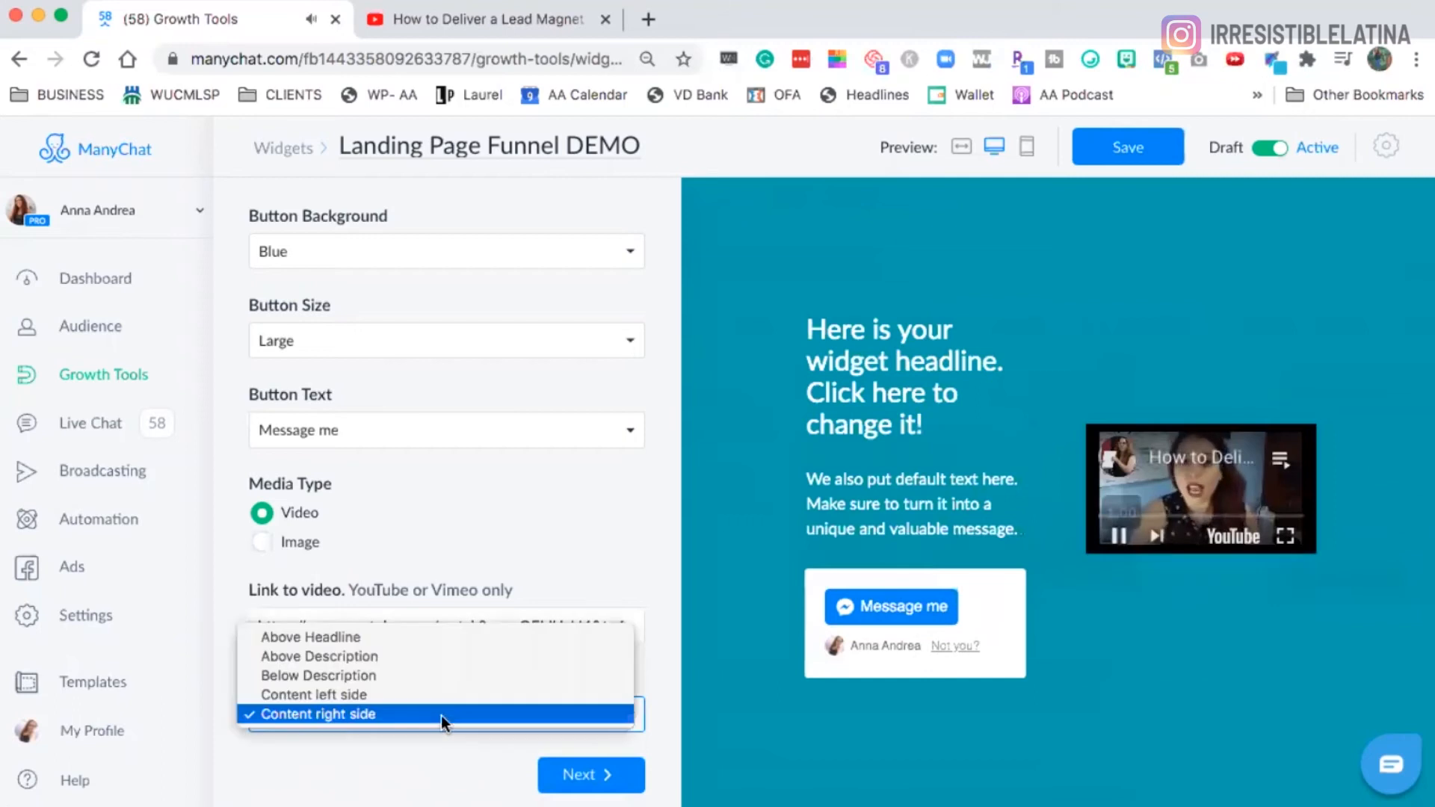
click(440, 671)
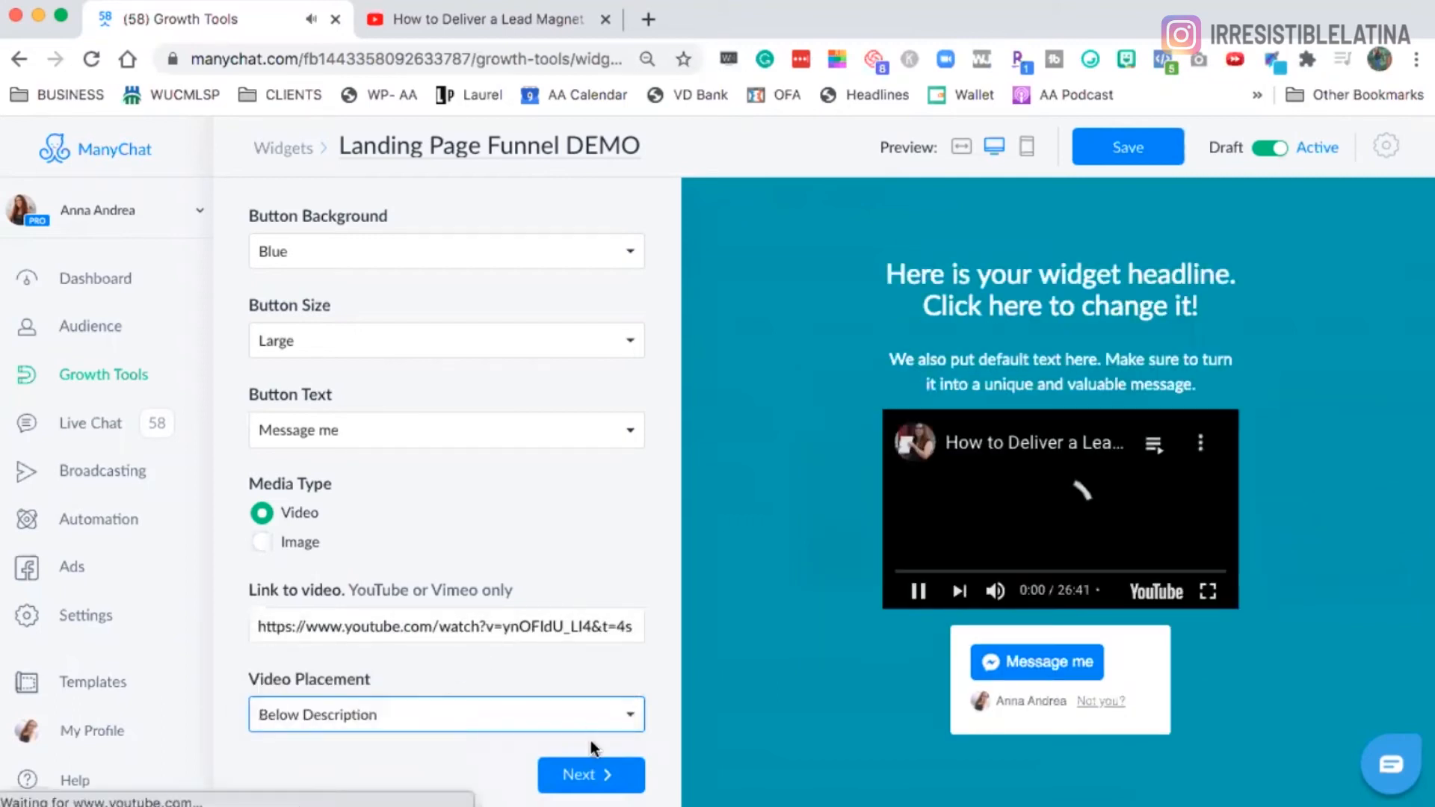
click(438, 699)
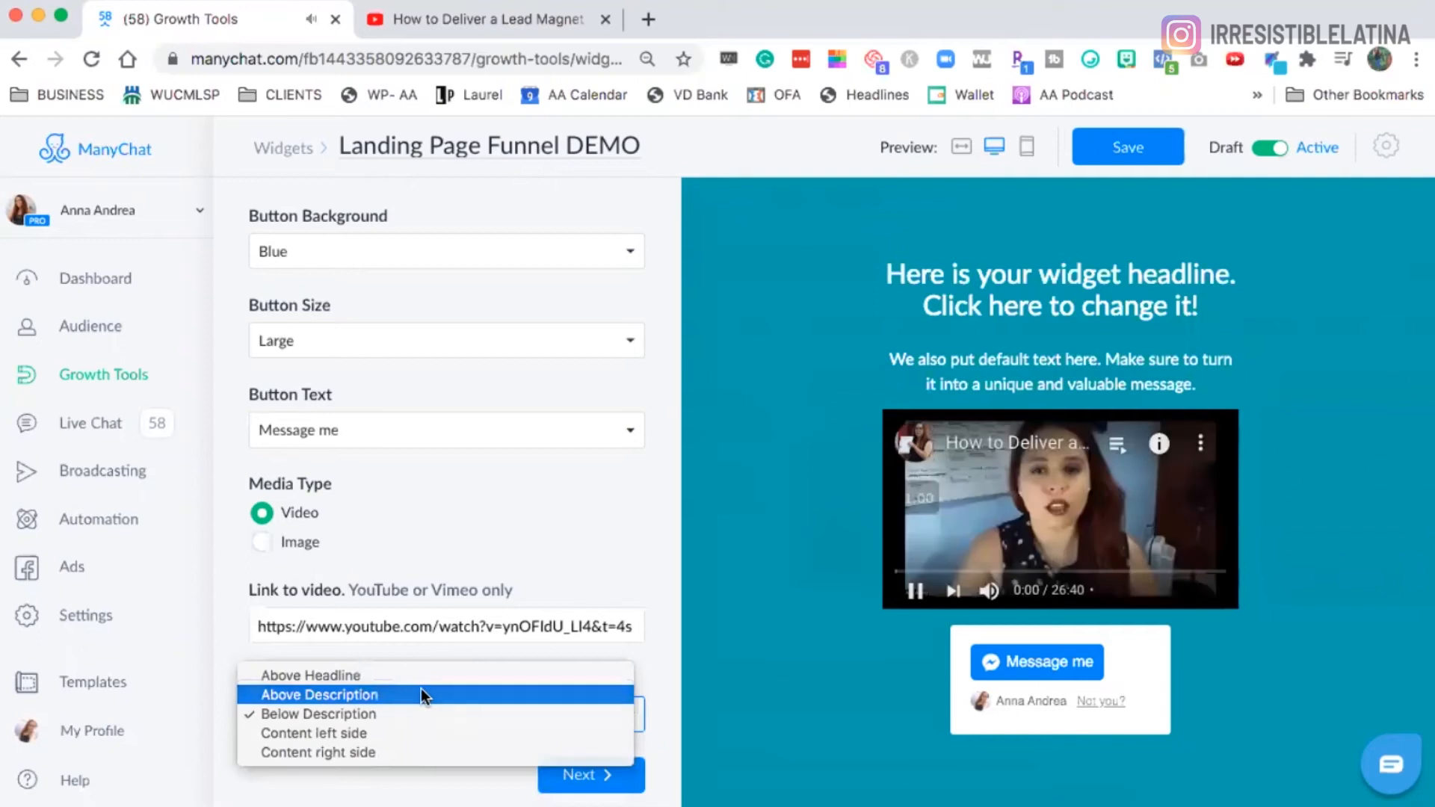
click(421, 694)
Continue to the Submitted State settings and look through the thank-you page options
click(589, 776)
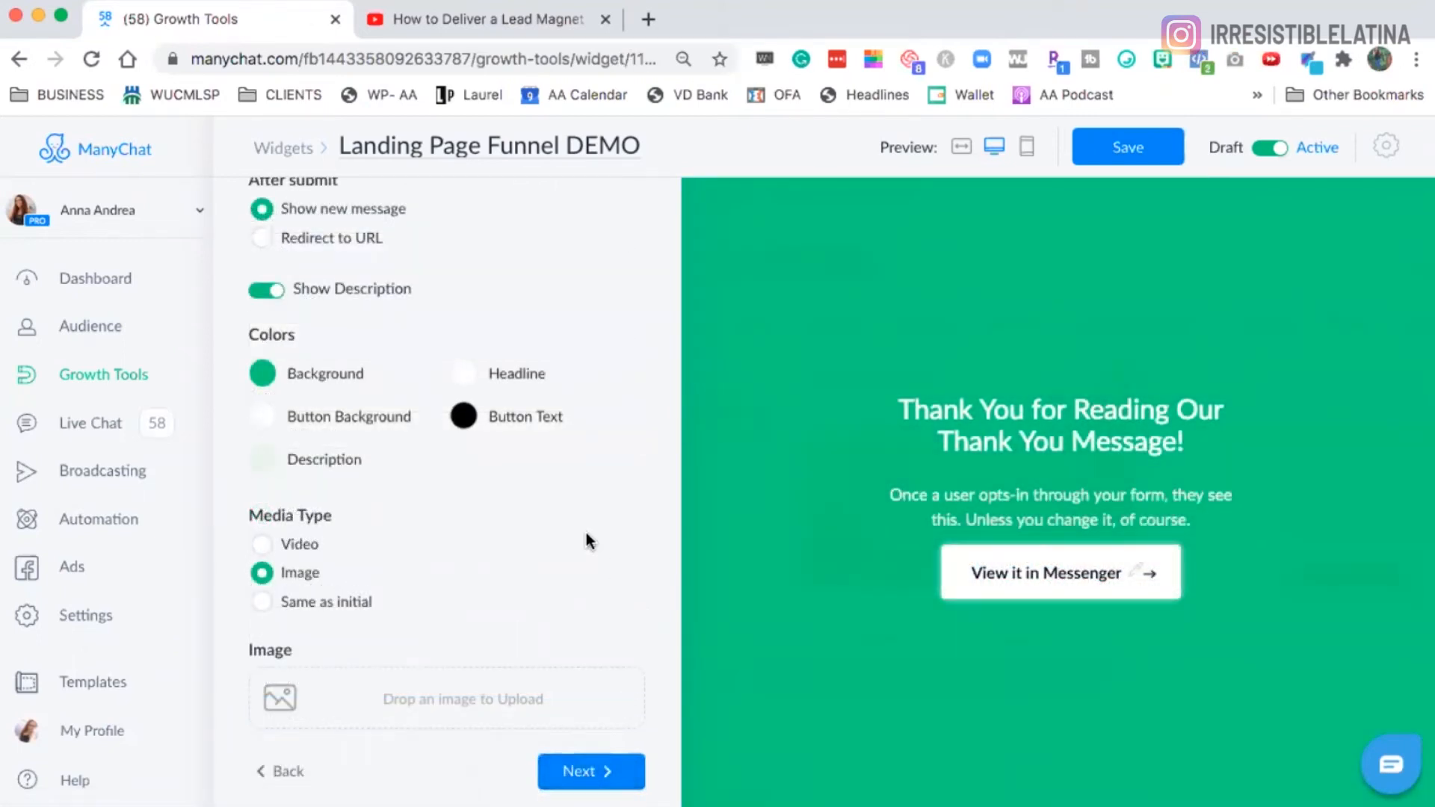
scroll(586, 537, up, 1)
scroll(585, 536, down, 1)
scroll(586, 527, up, 3)
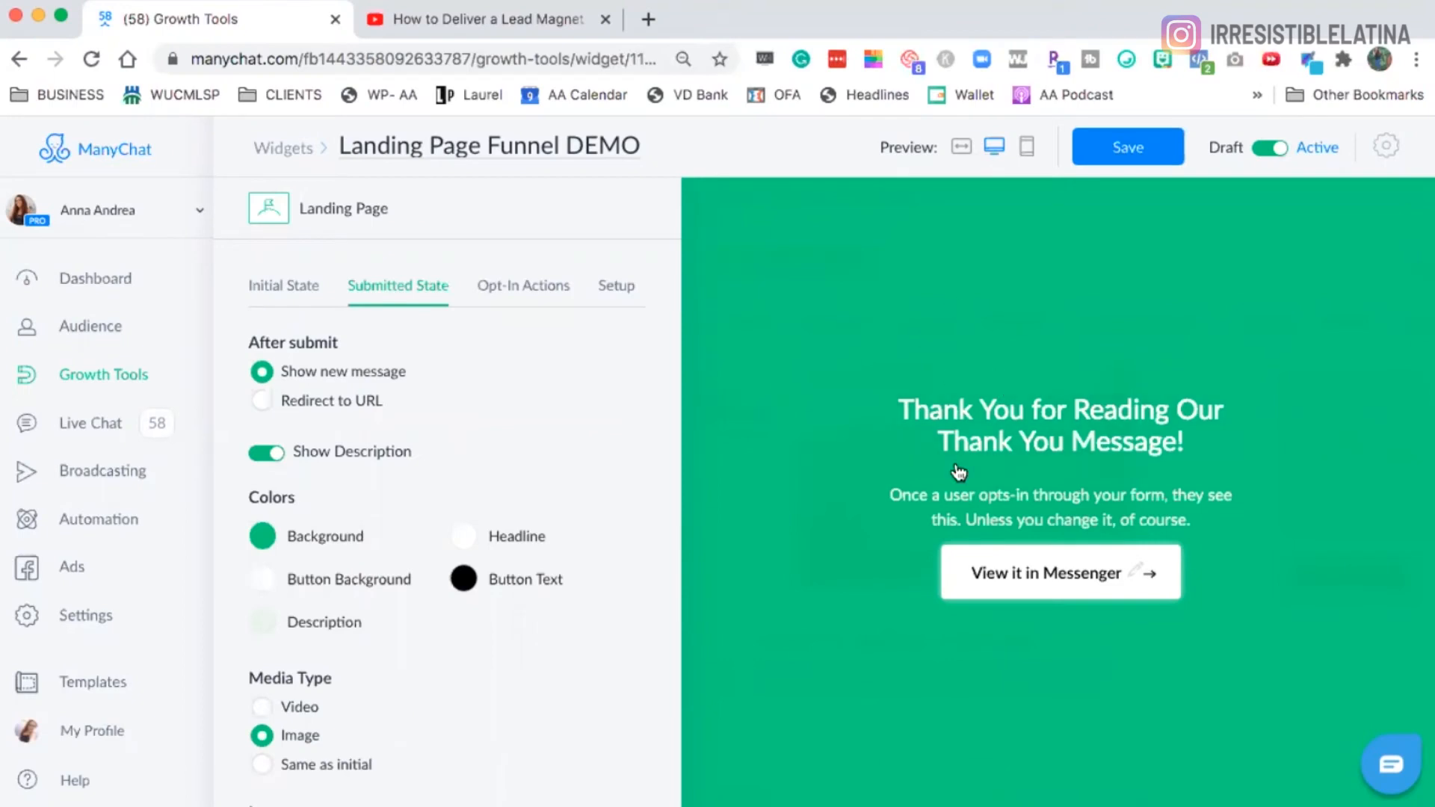
Switch the after-submit action to Redirect to URL and back to Show new message
click(364, 412)
click(324, 486)
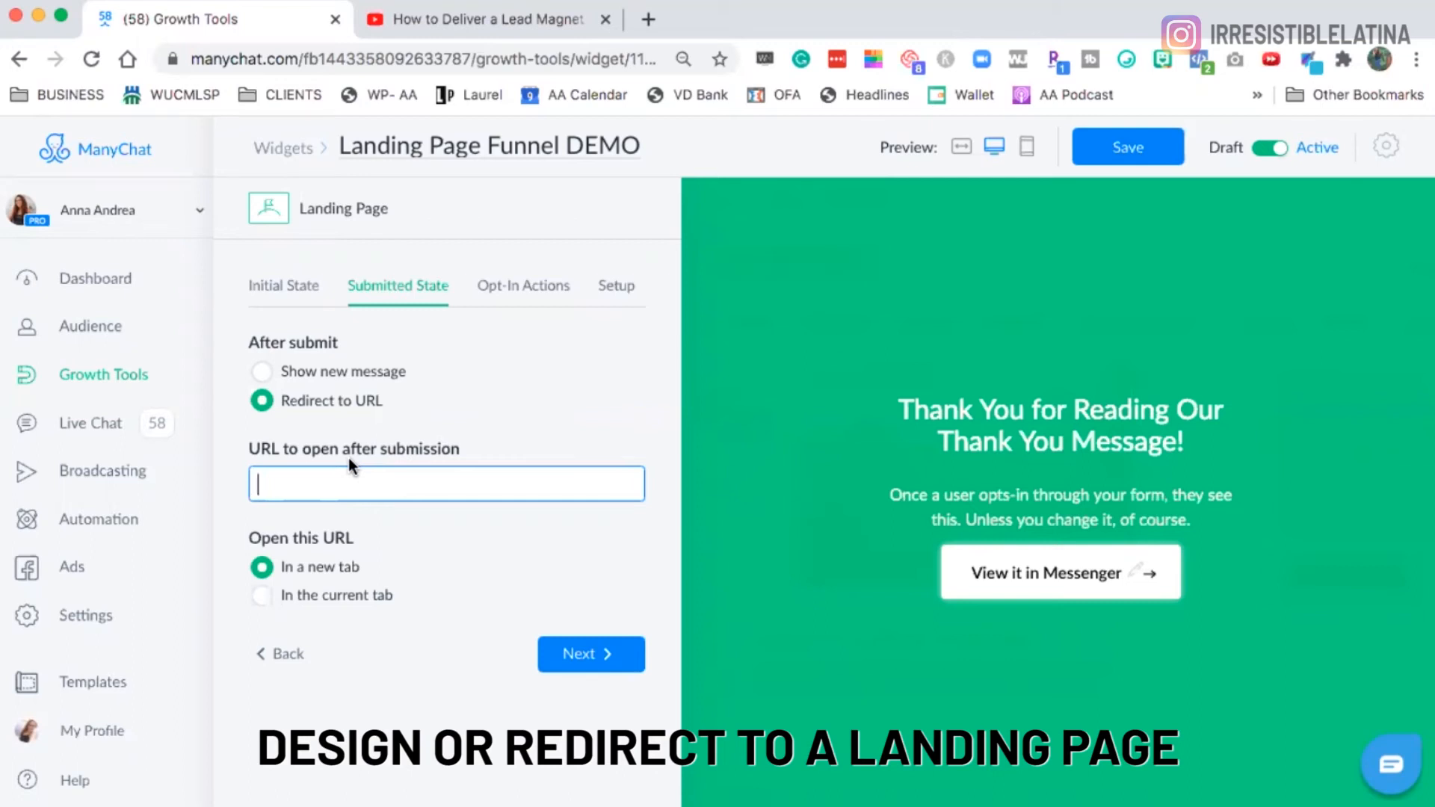
click(350, 374)
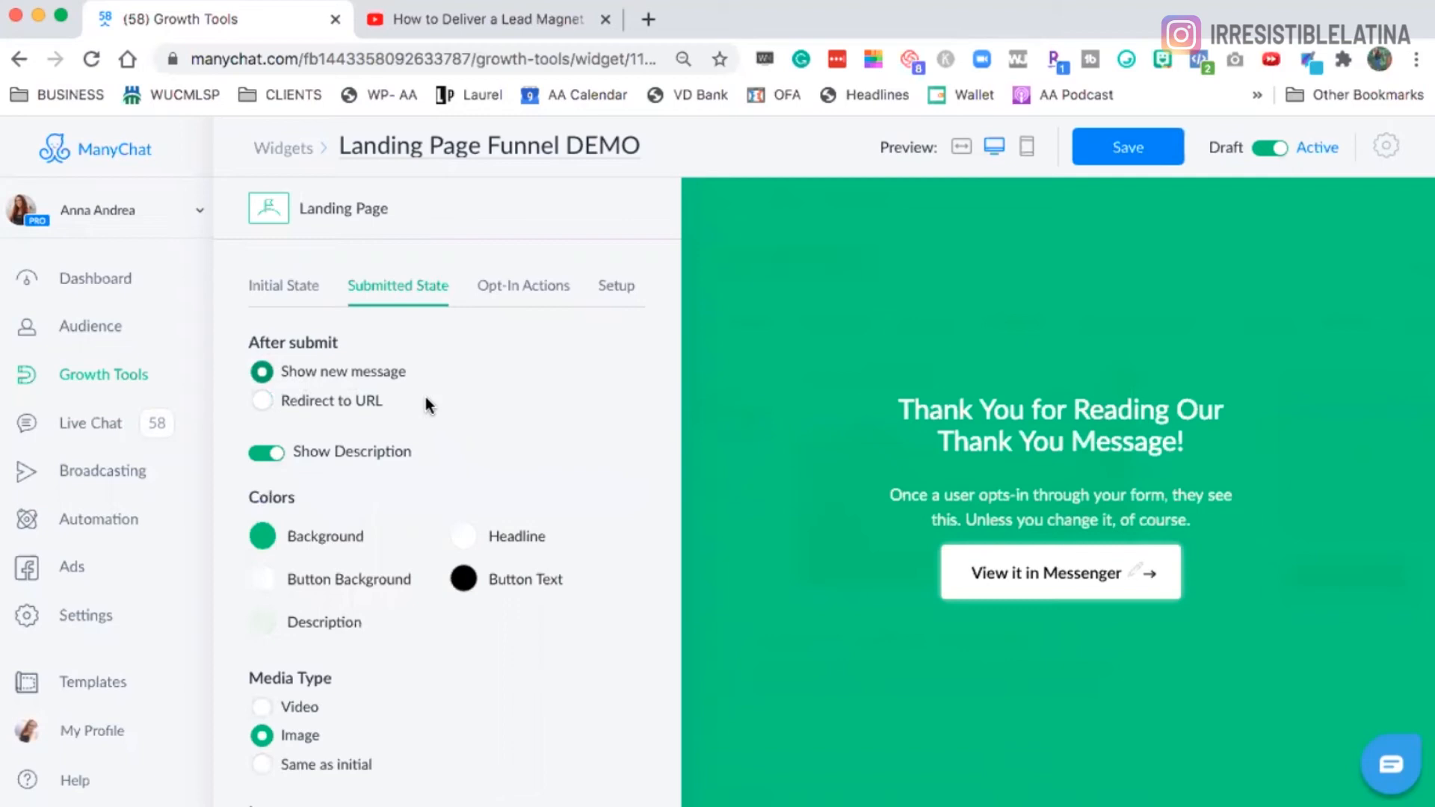
Set the thank-you page background color to #AD1457
click(329, 536)
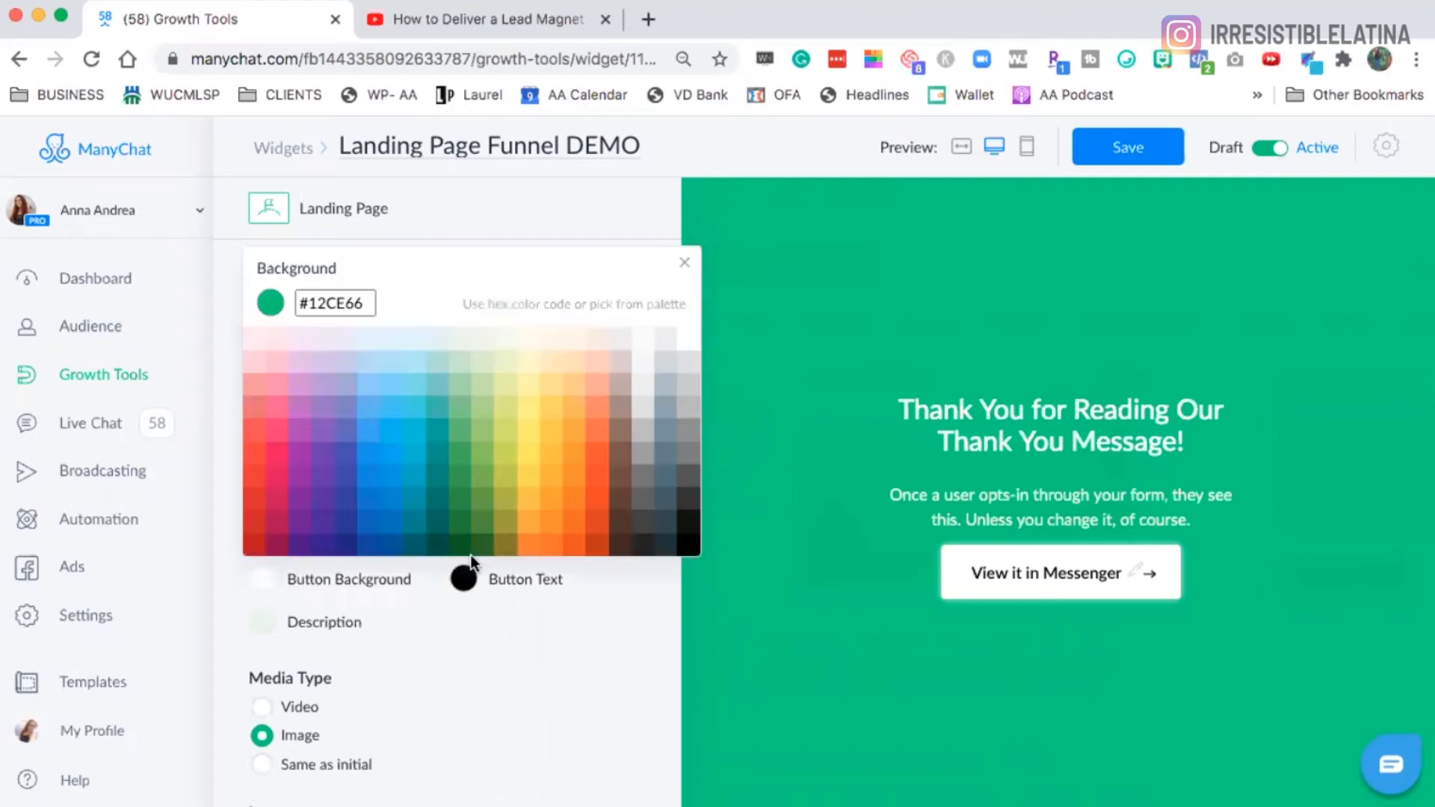
click(270, 523)
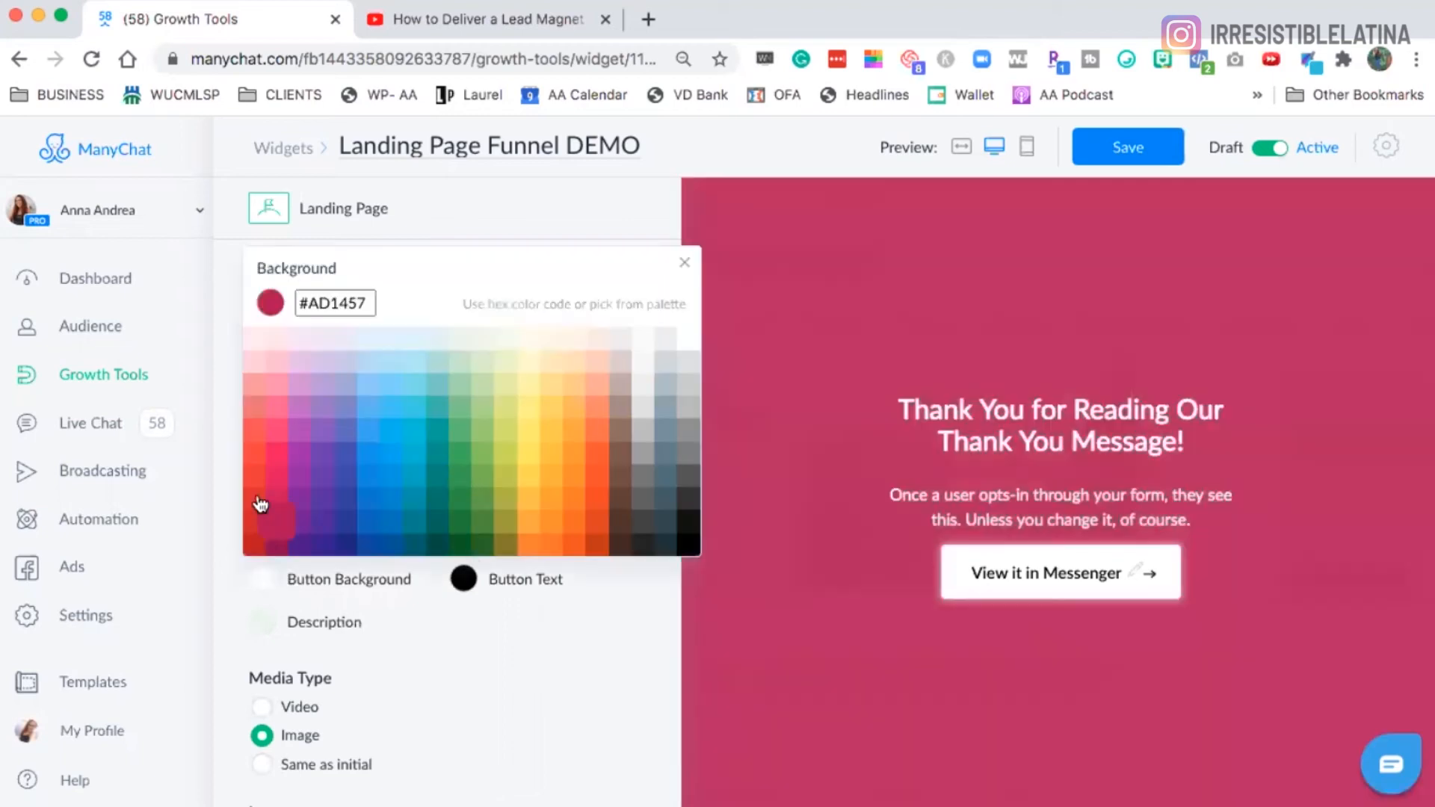
click(540, 227)
scroll(437, 362, down, 1)
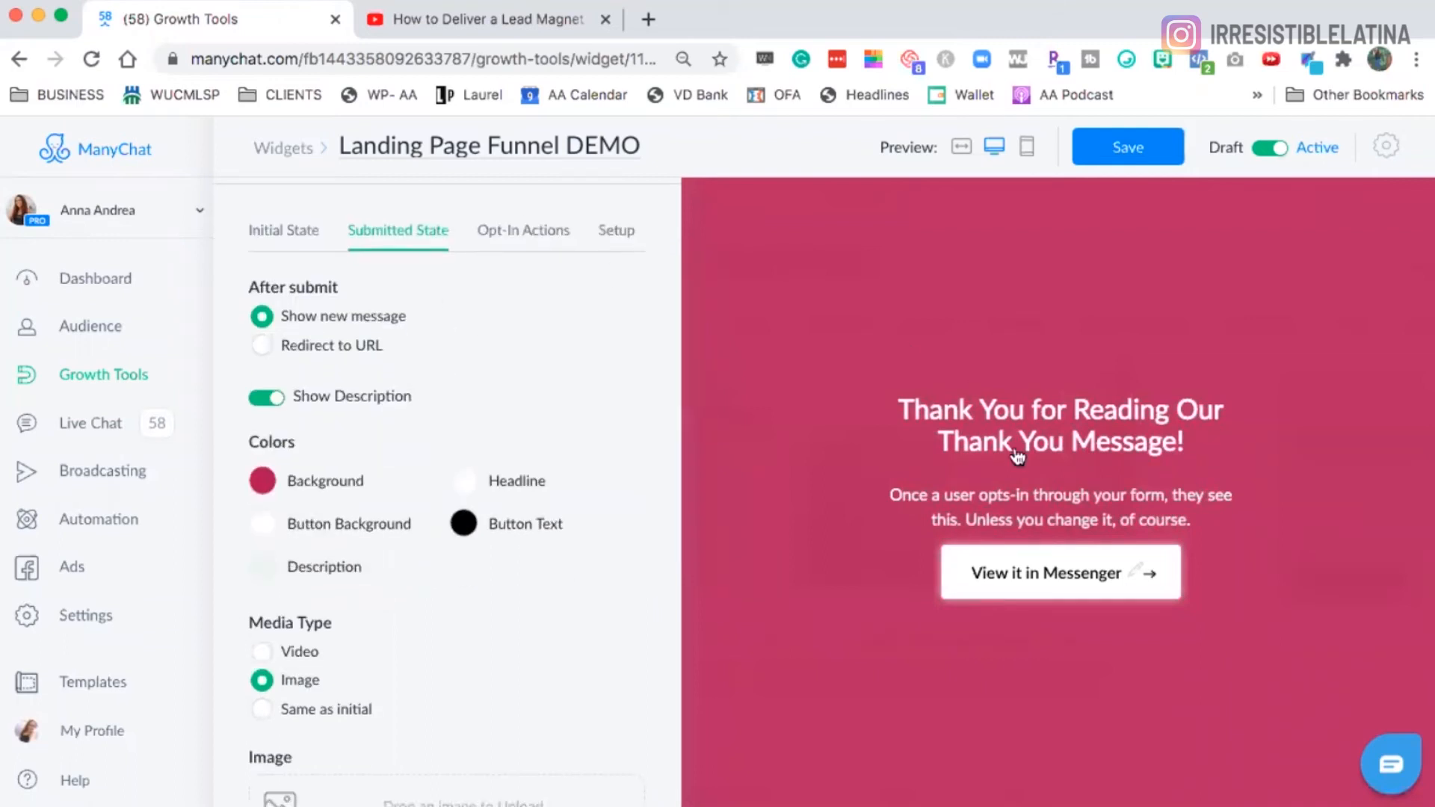
Look through the color choices for the thank-you page's button background, headline and button text
click(382, 526)
click(490, 443)
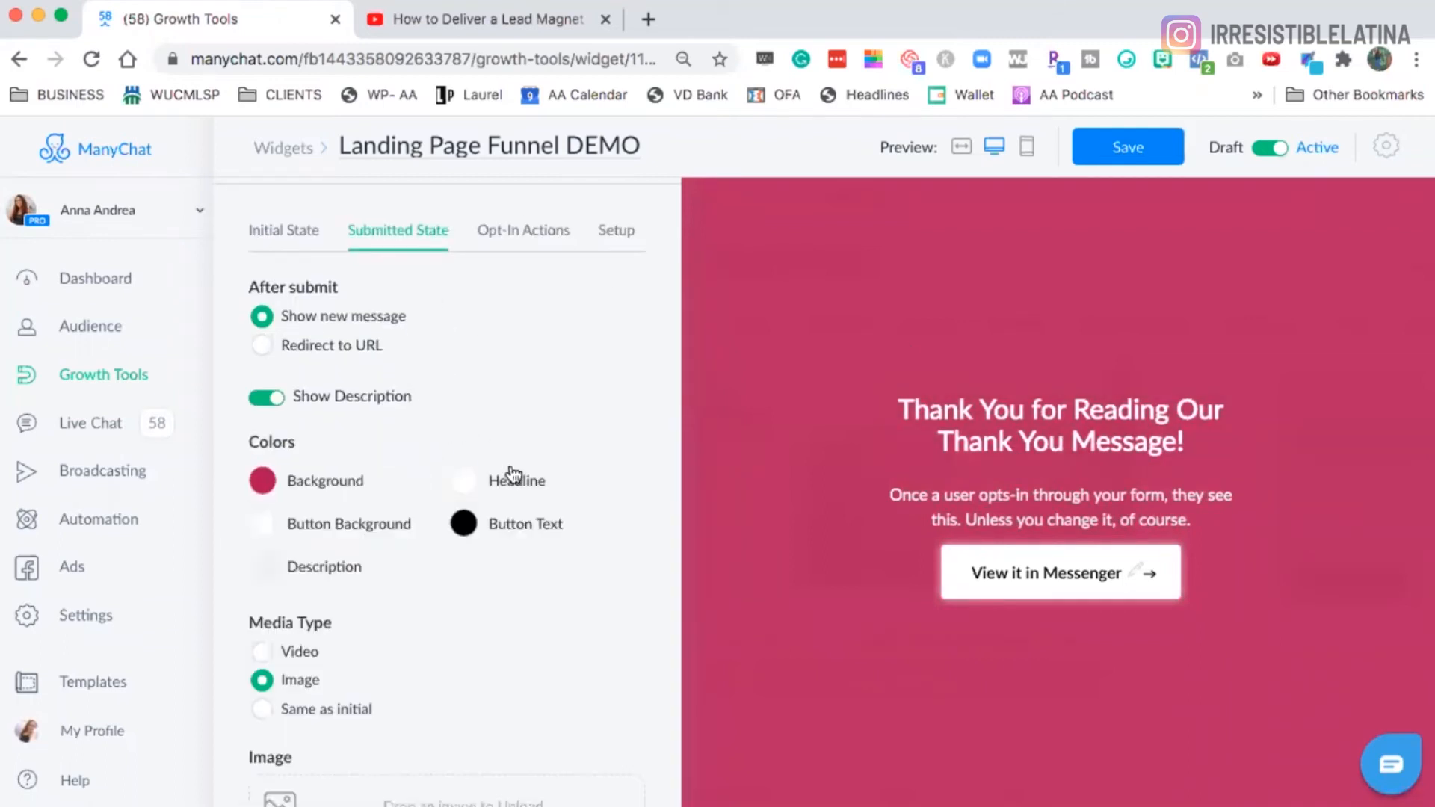
click(527, 484)
click(575, 427)
scroll(576, 427, down, 2)
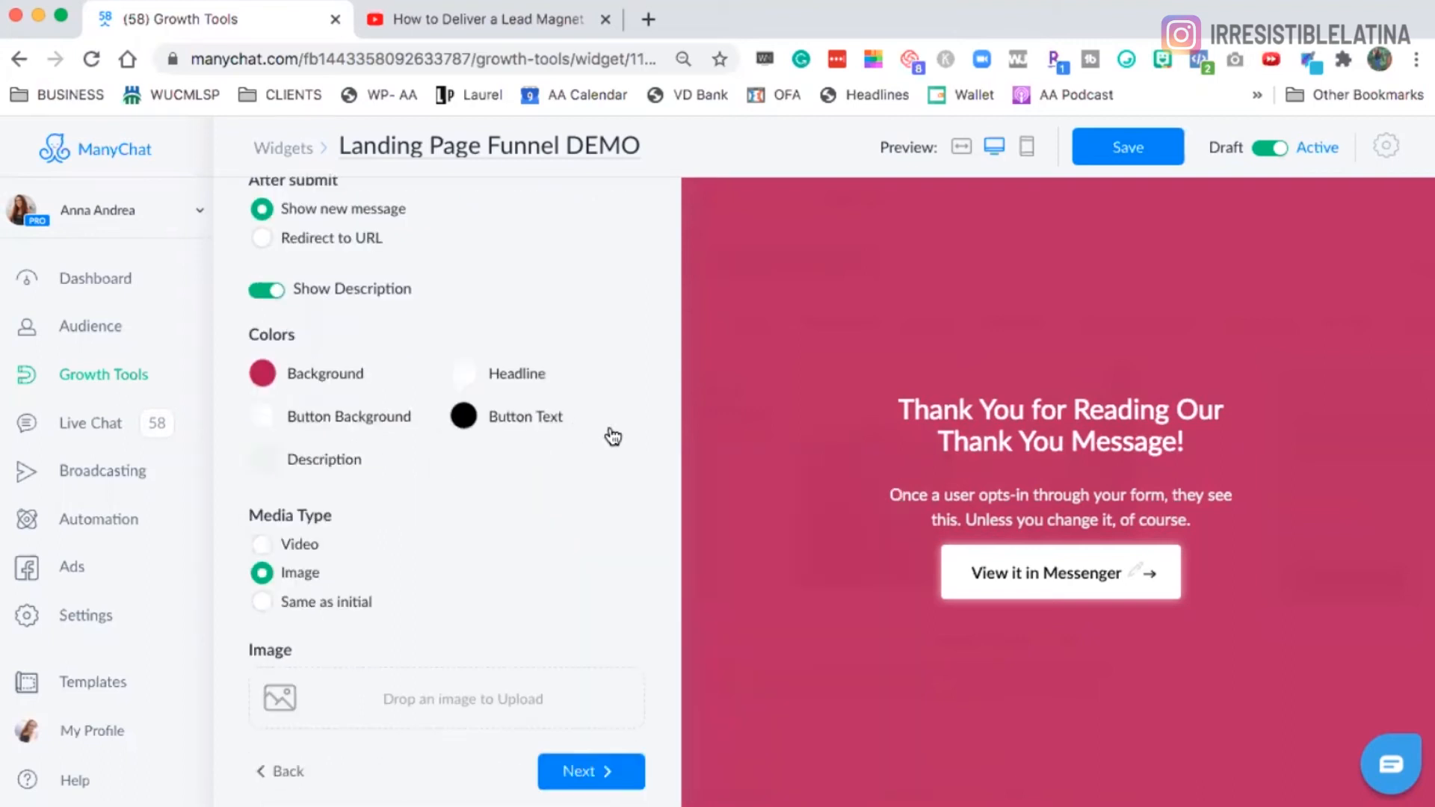
click(526, 419)
click(581, 308)
Set the thank-you page description color to yellow #FDD835
click(352, 463)
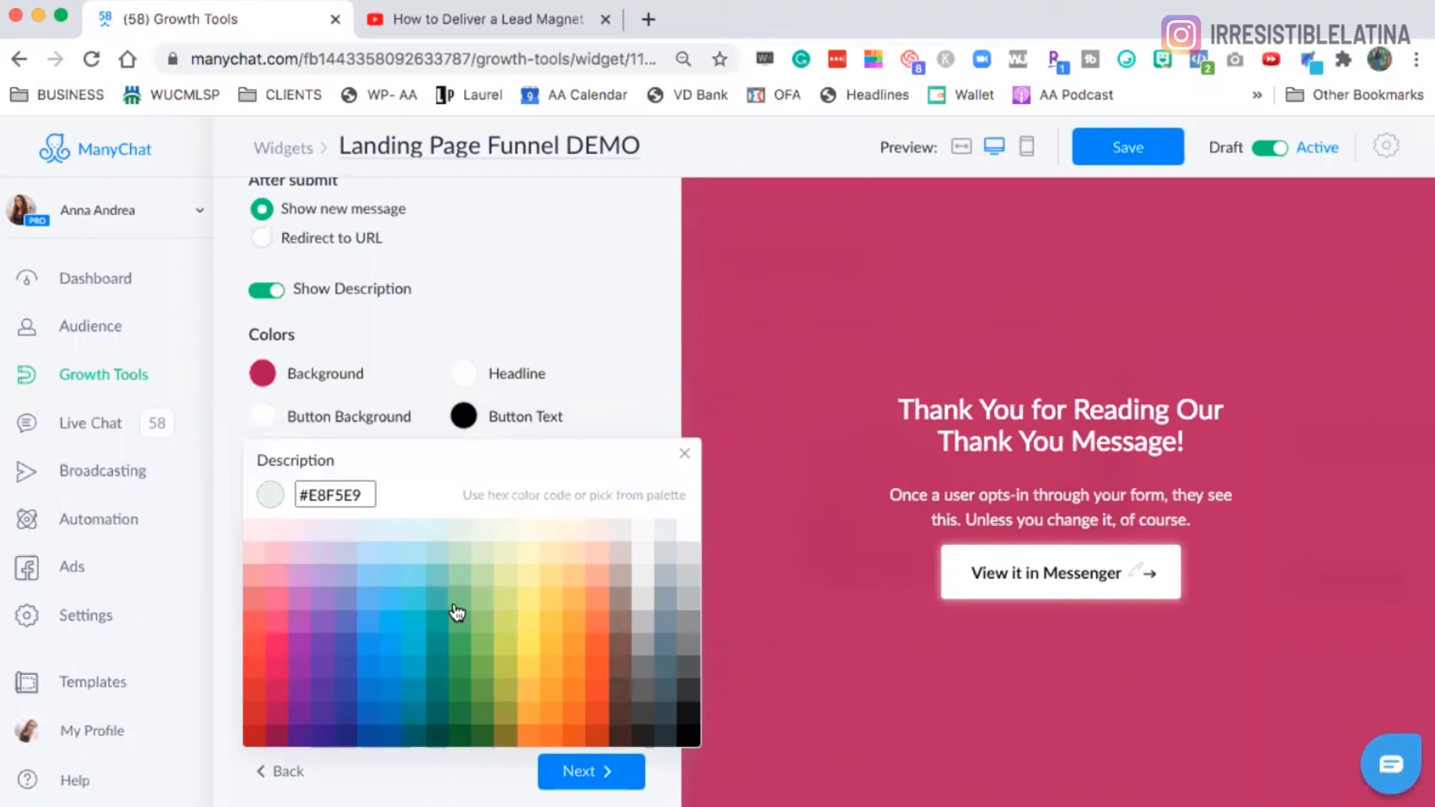
click(535, 577)
click(529, 600)
click(528, 626)
click(527, 669)
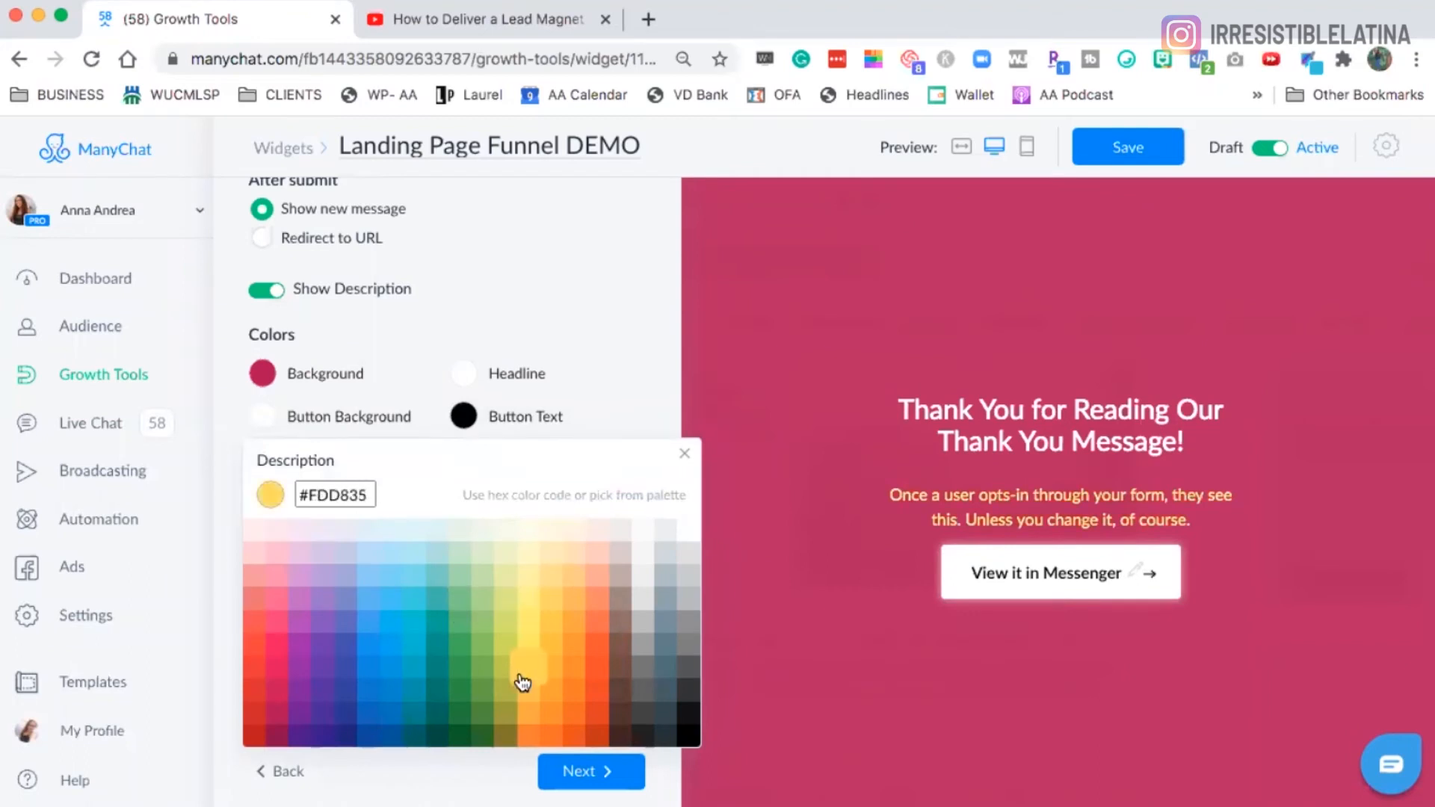
click(557, 302)
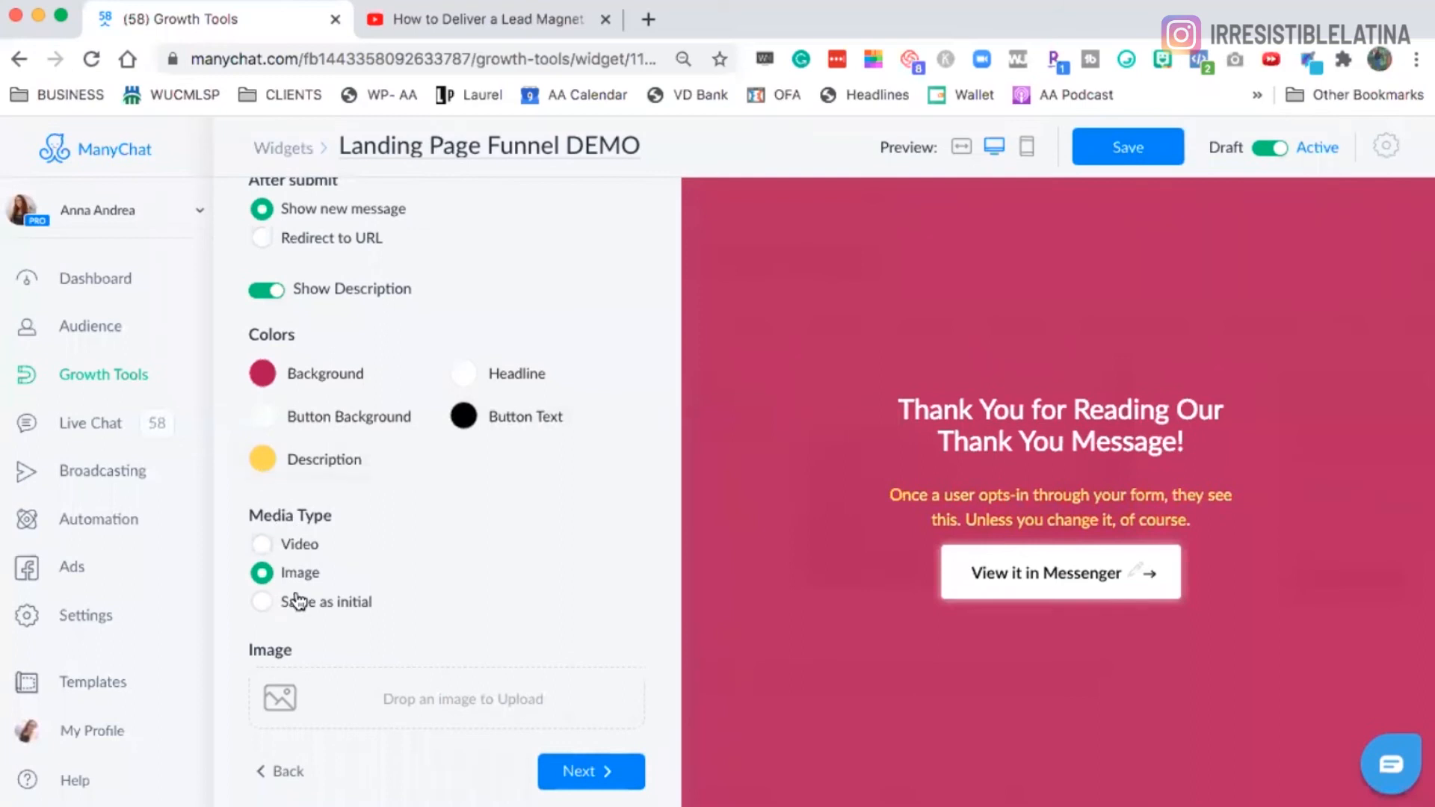
Try the Same as initial and Image media types for the thank-you page, and set the media type to Video
click(303, 611)
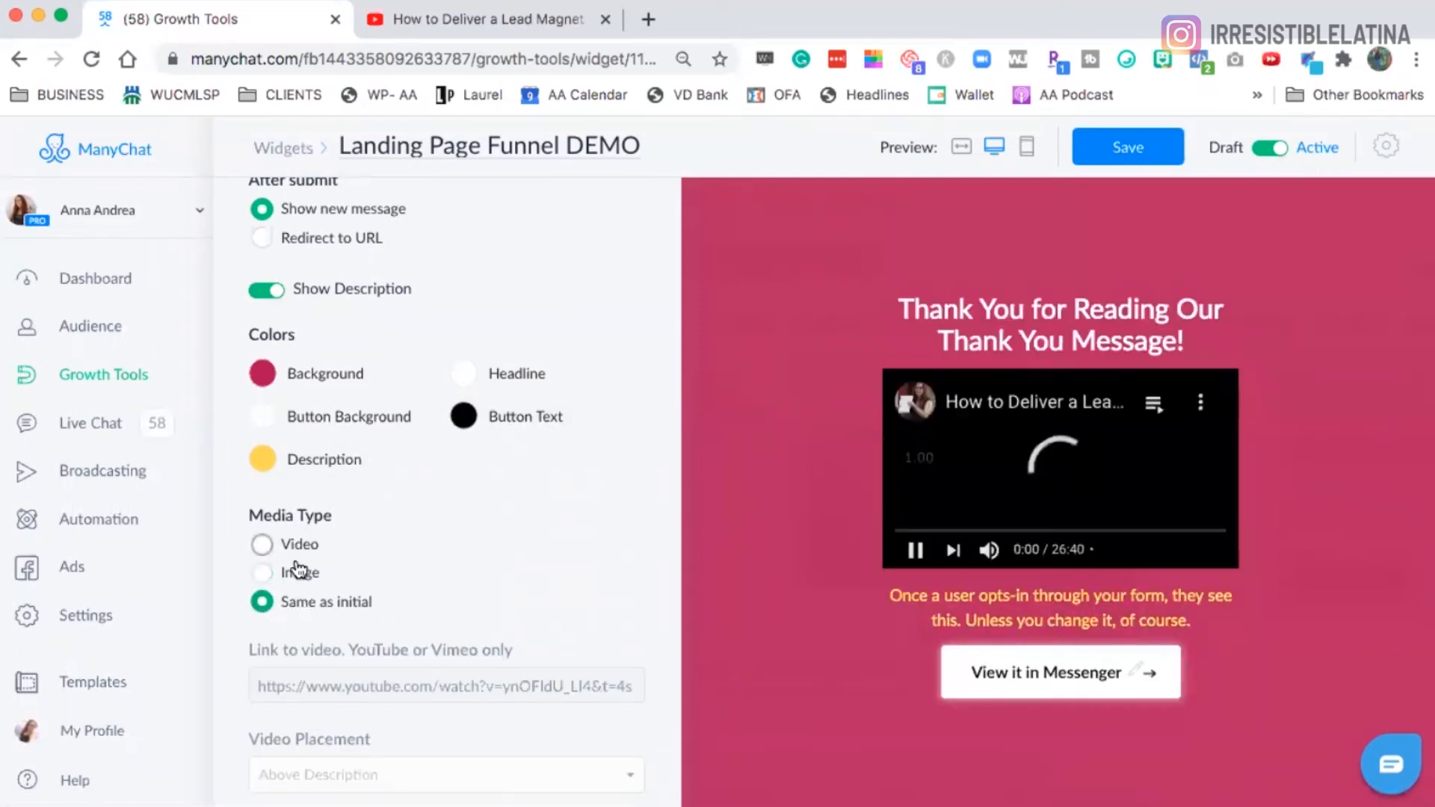
click(262, 572)
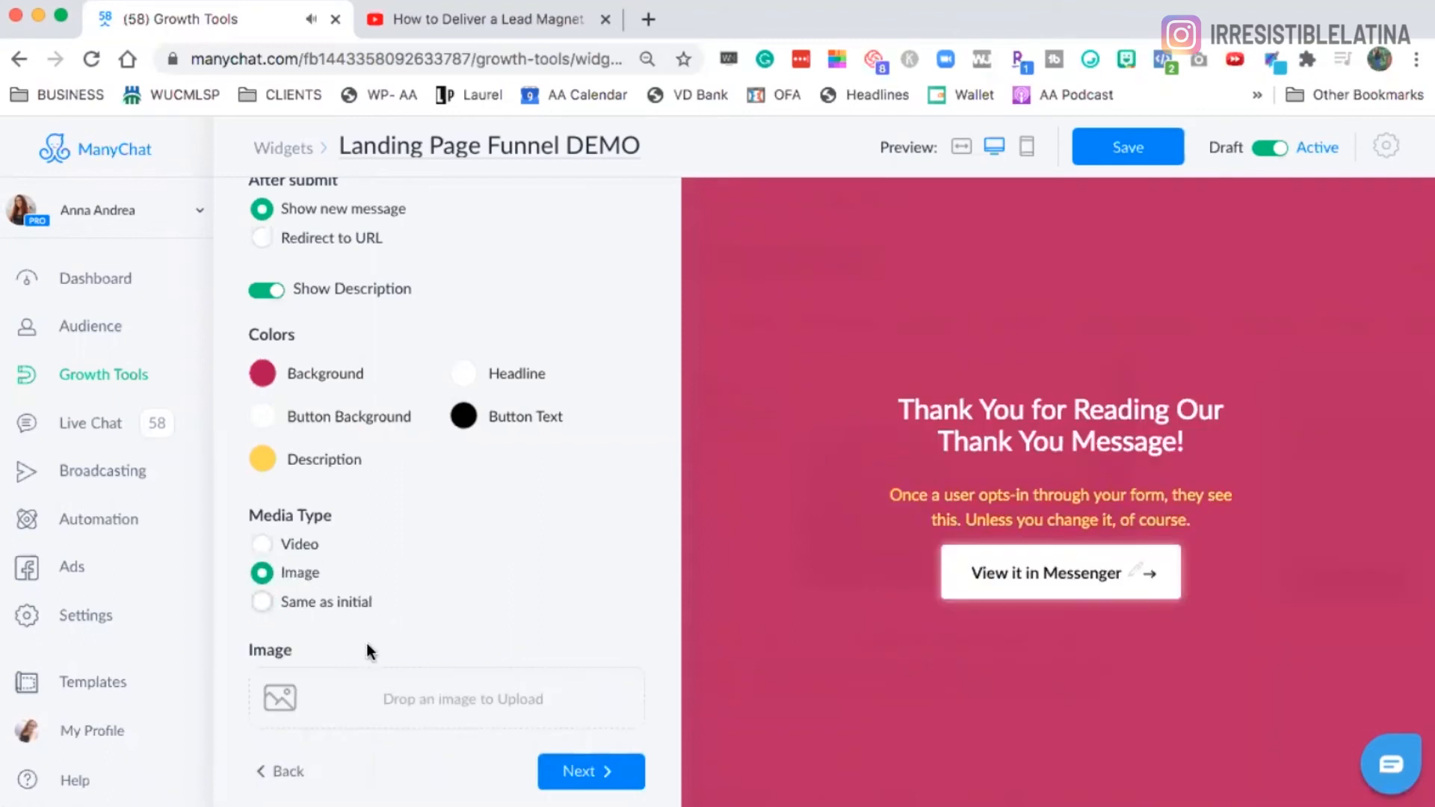
click(300, 546)
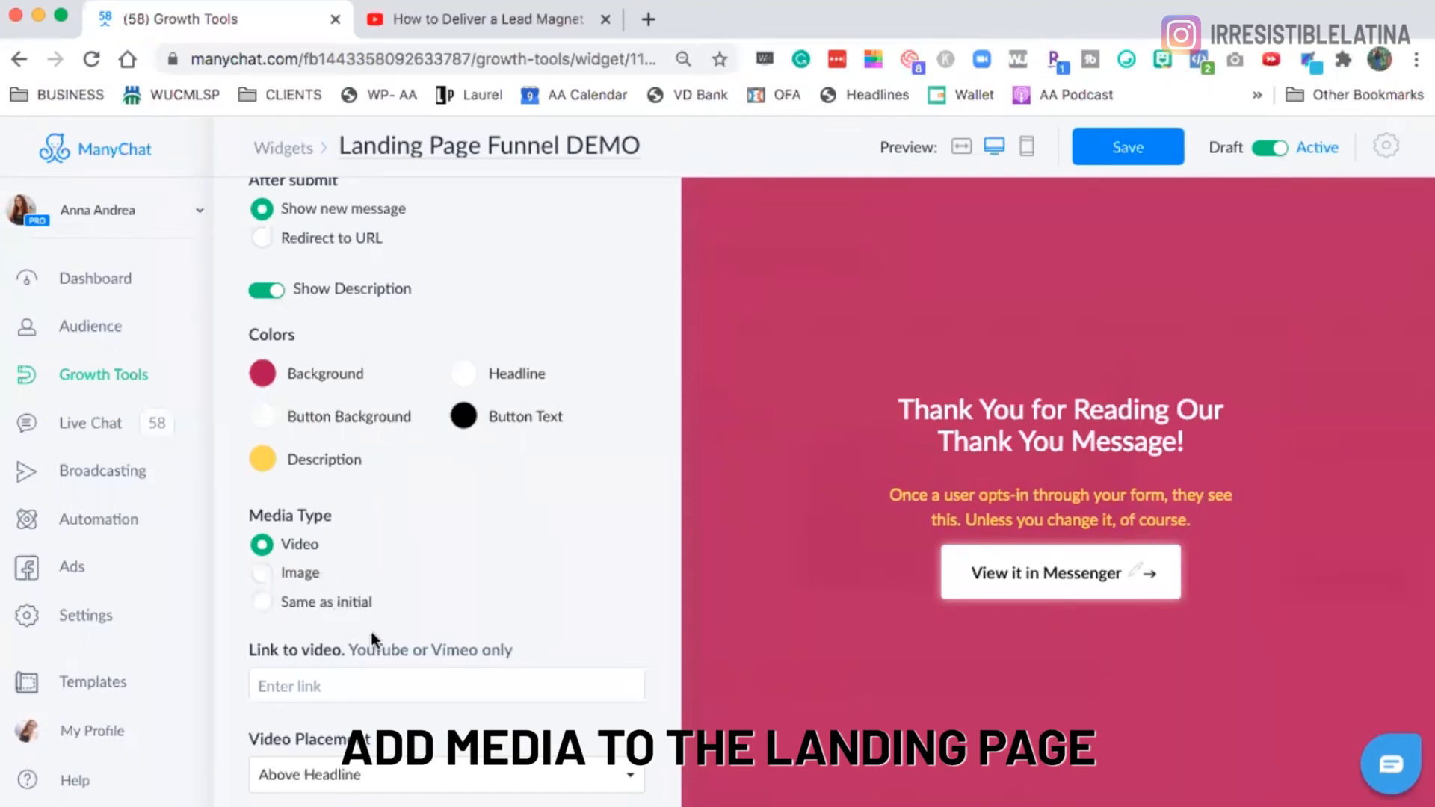
click(307, 571)
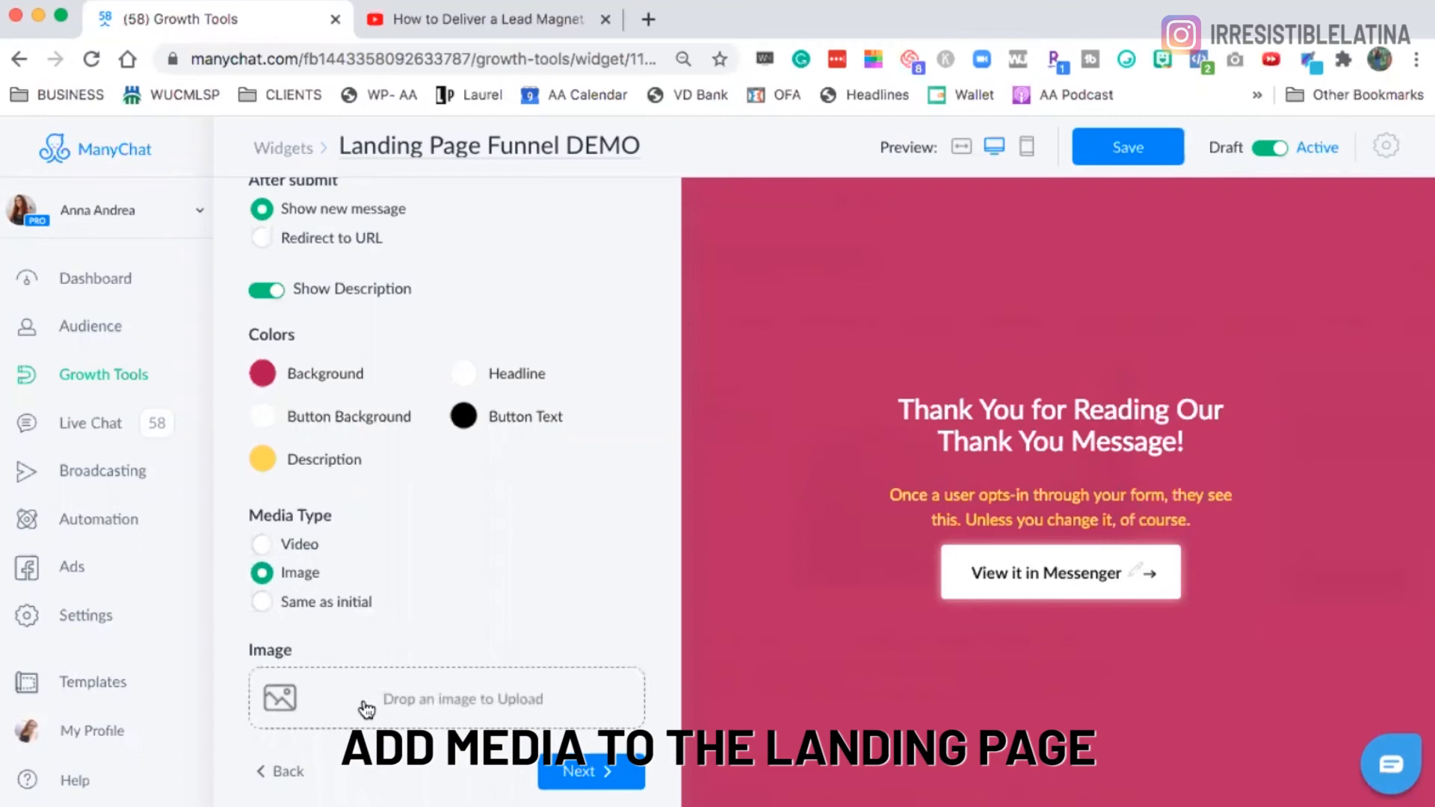
click(262, 543)
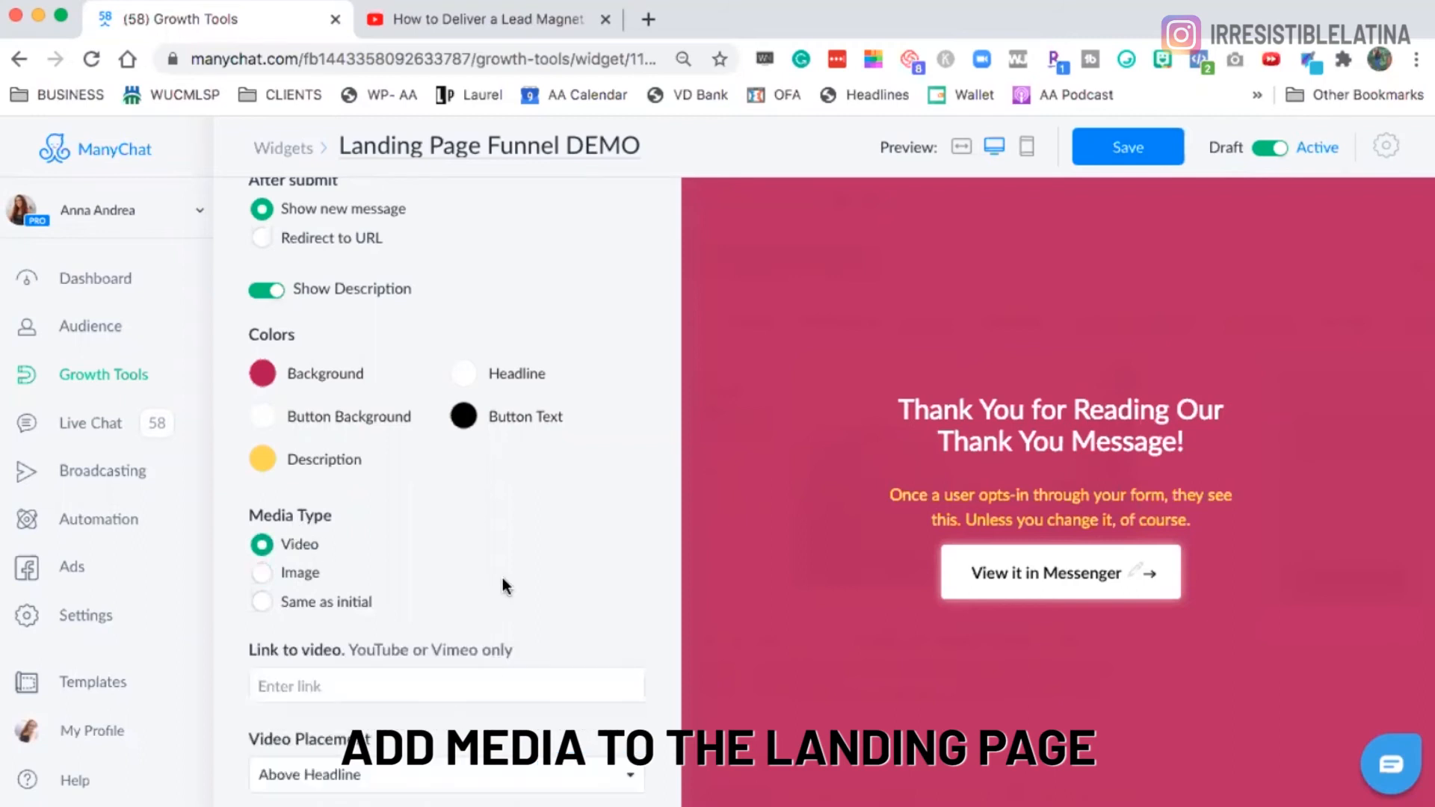
Continue to the Opt-In Actions settings and replace the opt-in flow with the Quiz Anna Bot flow
scroll(503, 577, down, 1)
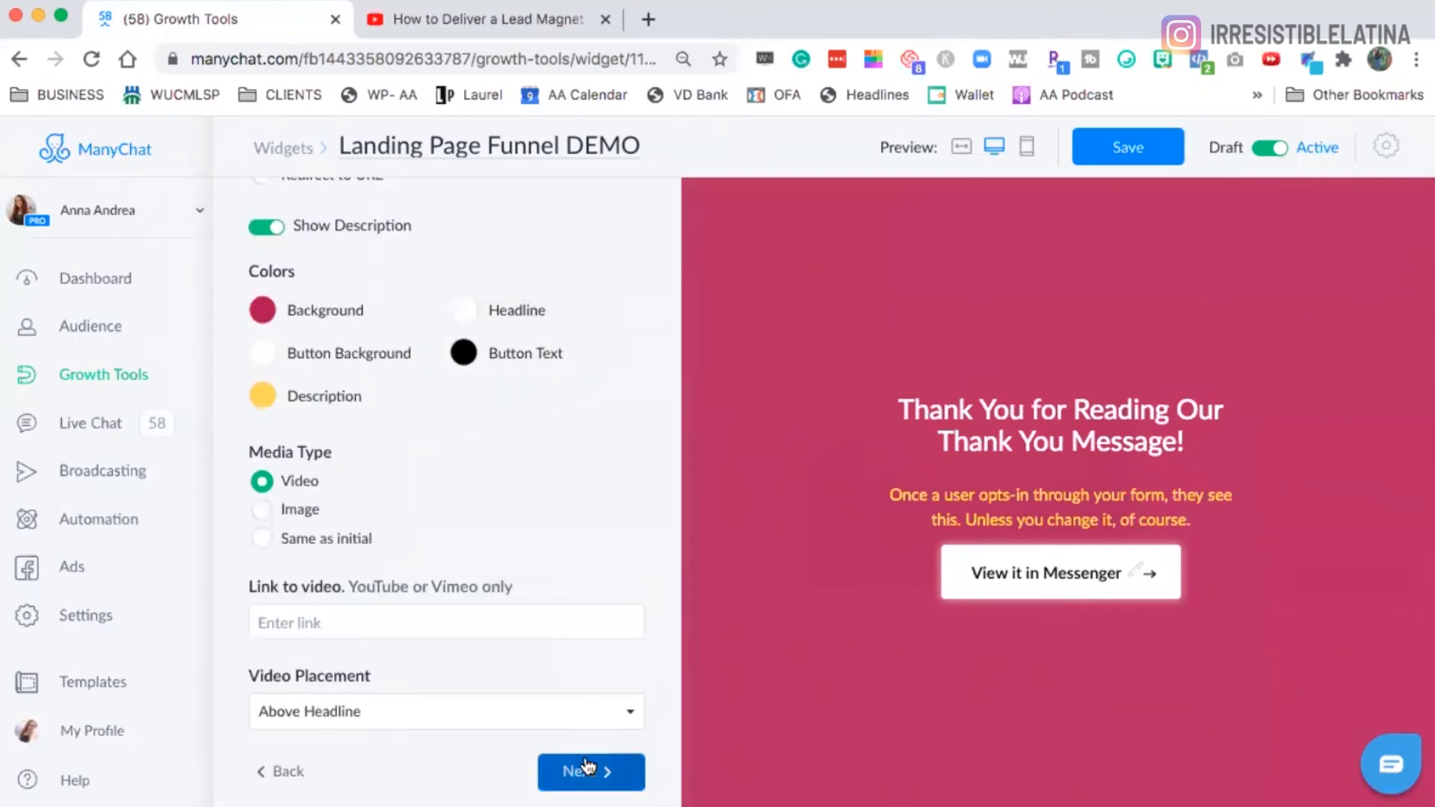
click(587, 767)
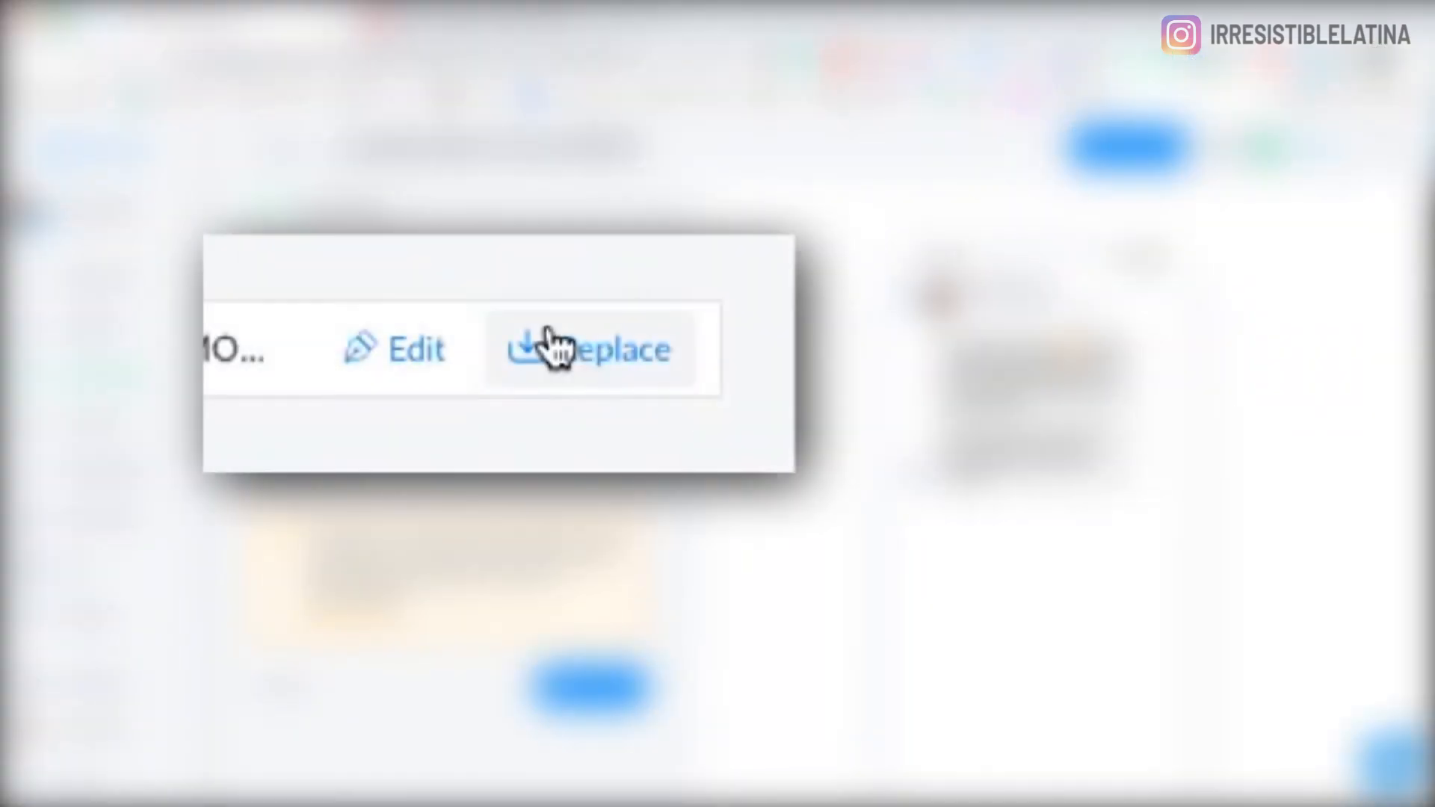
click(554, 348)
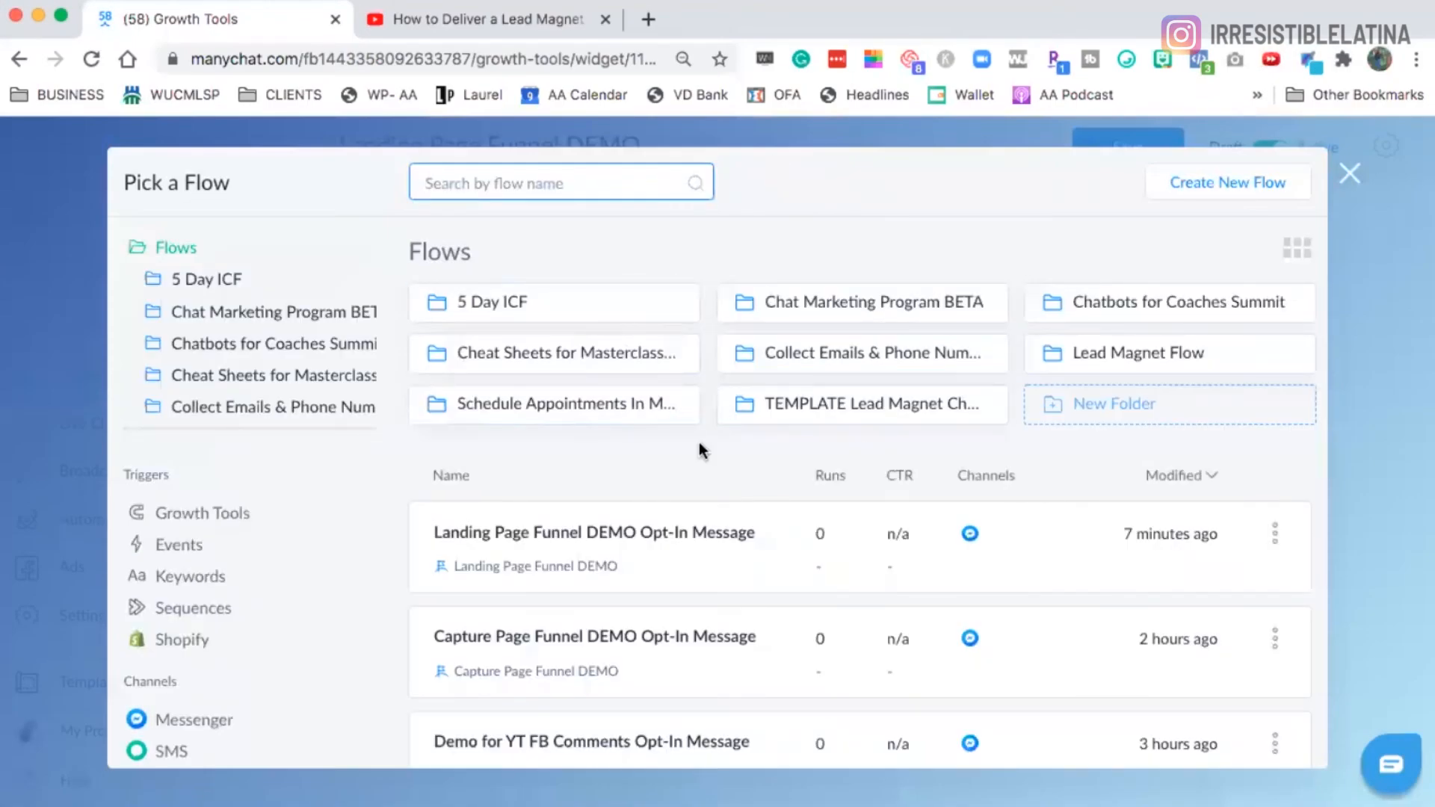
scroll(674, 445, down, 7)
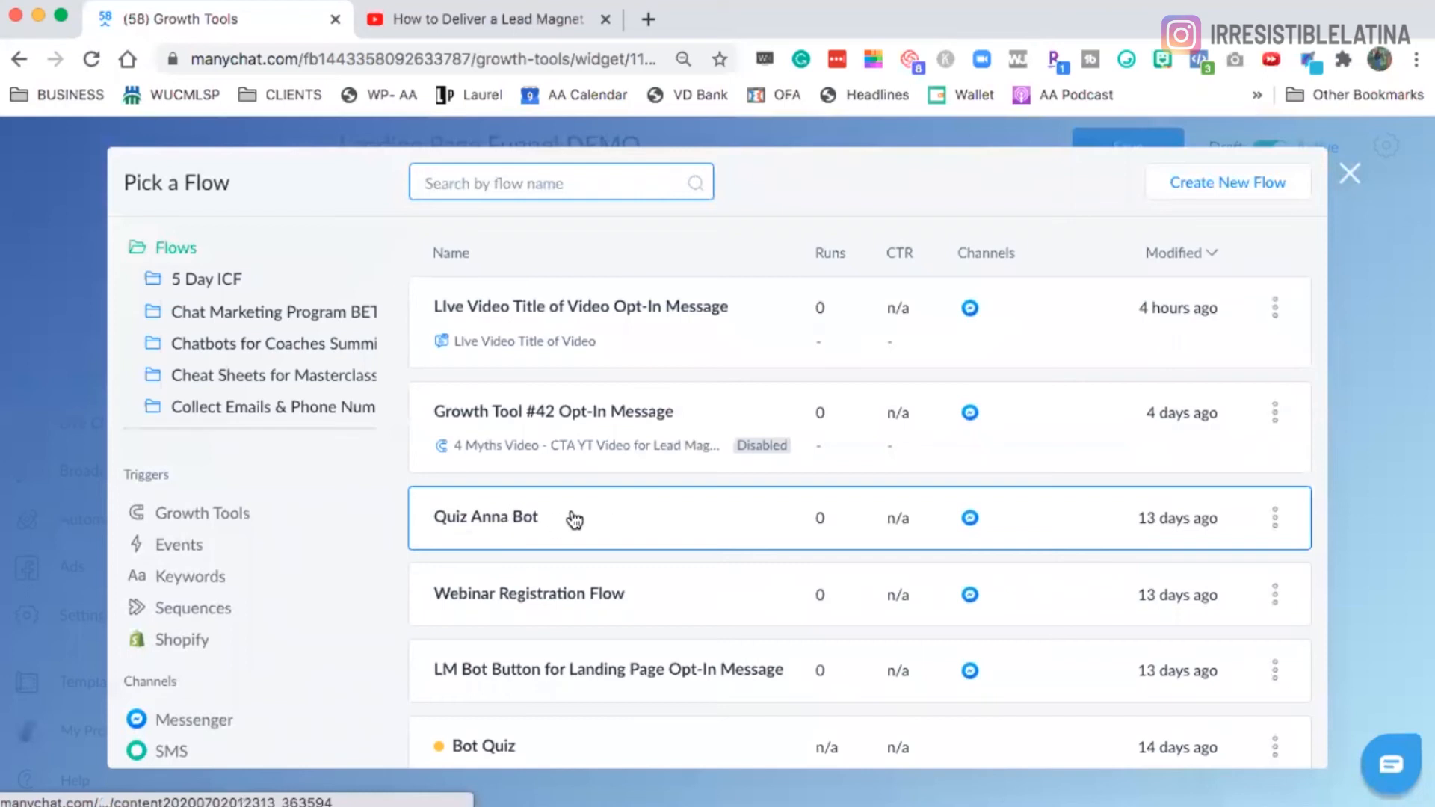
click(490, 517)
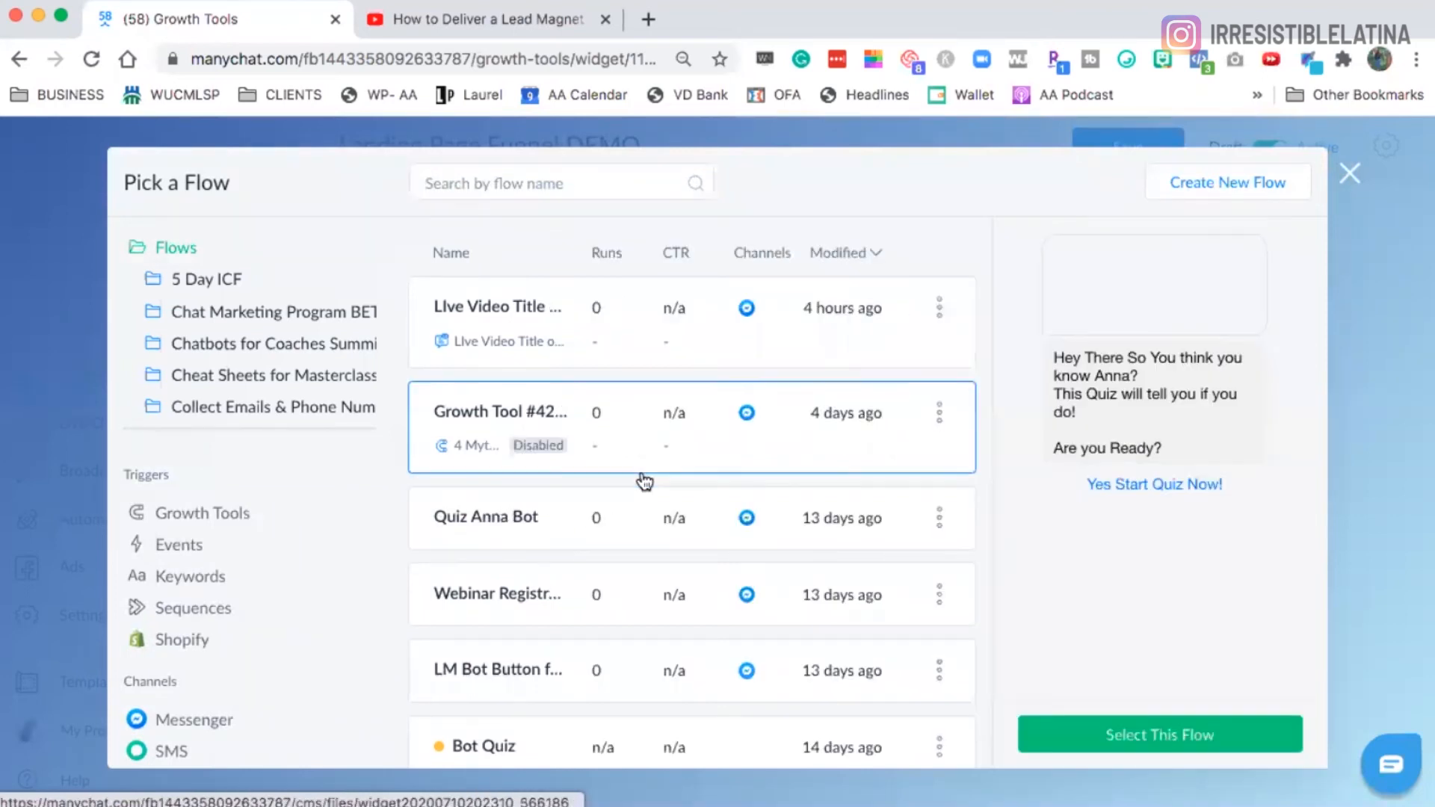
click(1112, 737)
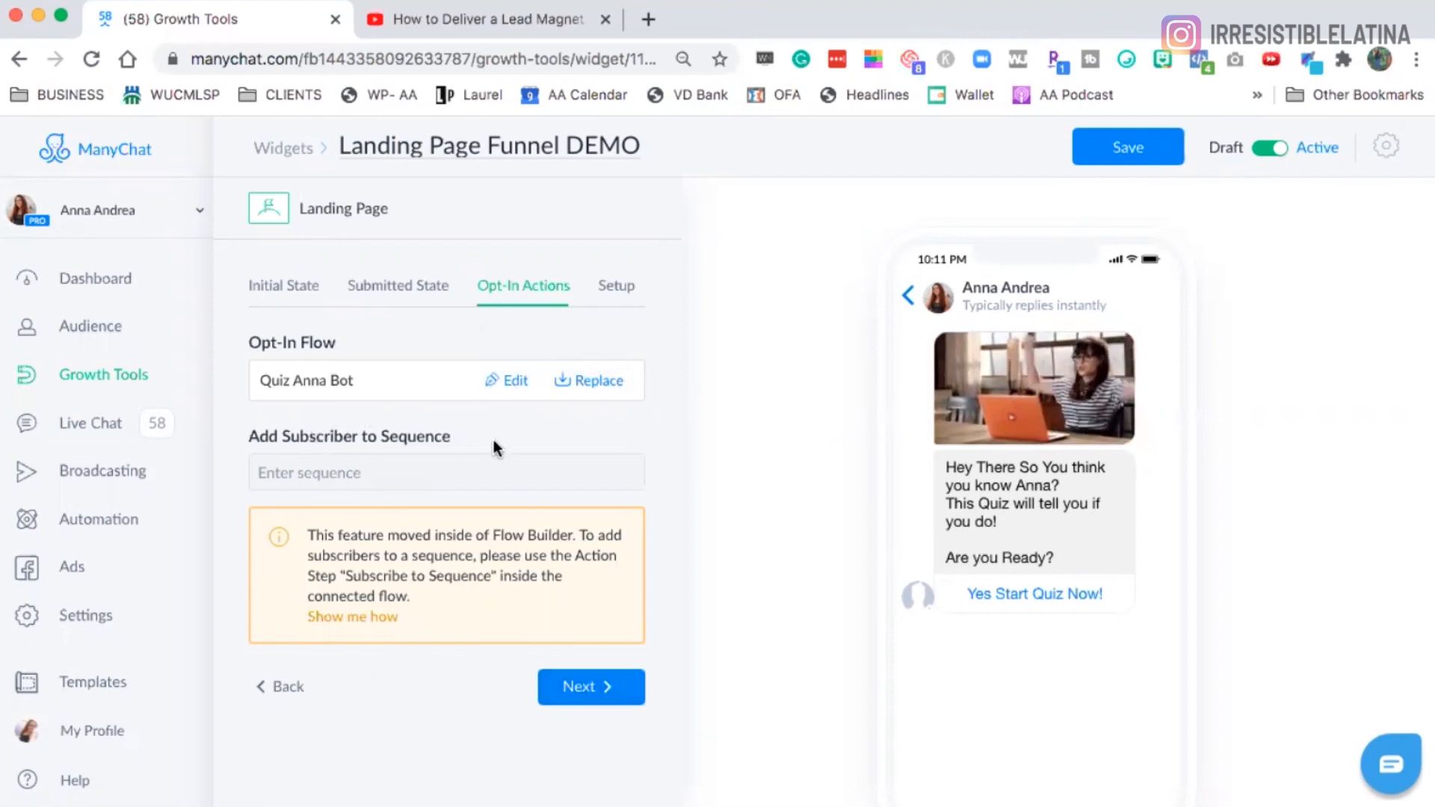
Continue to the Setup settings, pause the preview video and copy the landing page URL
click(590, 689)
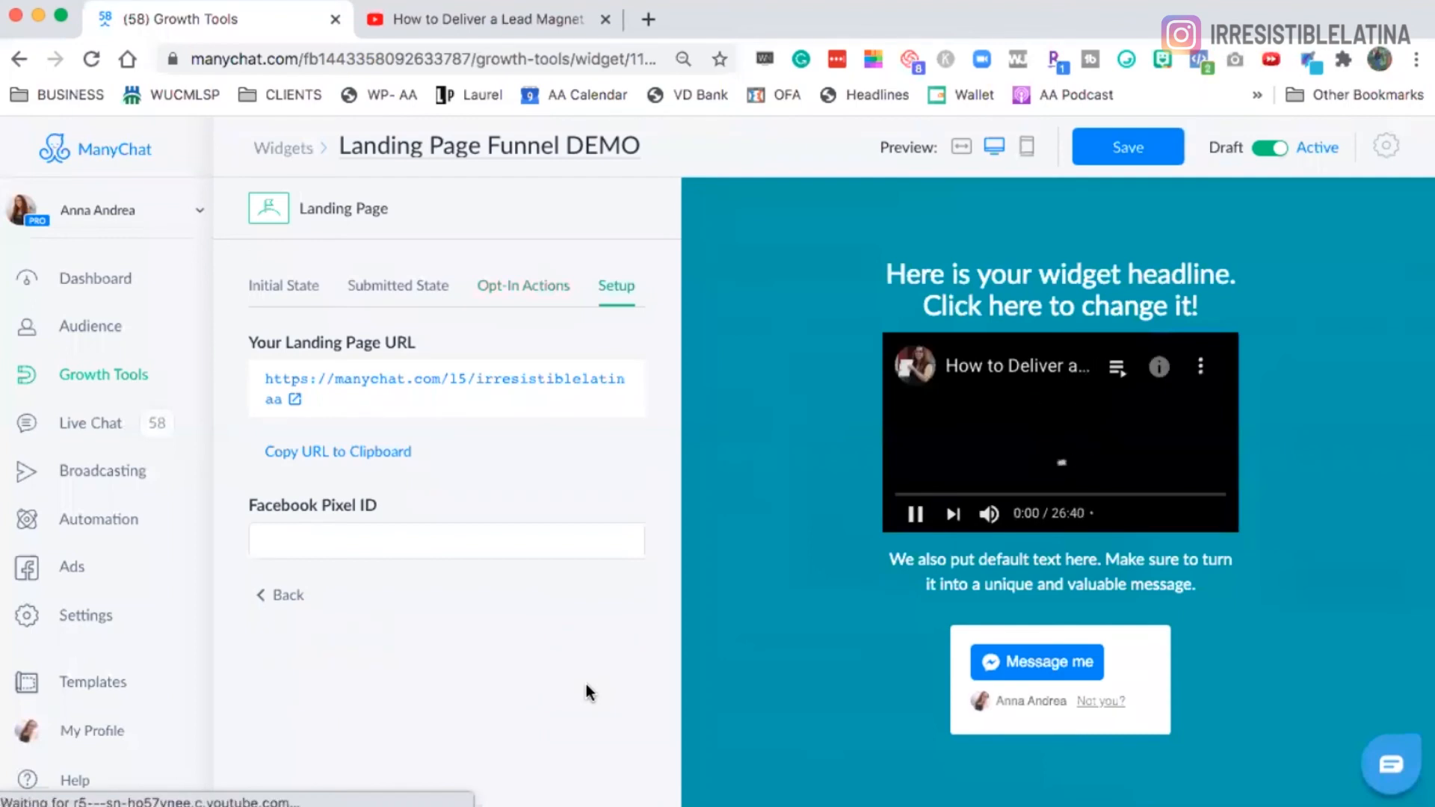
click(918, 515)
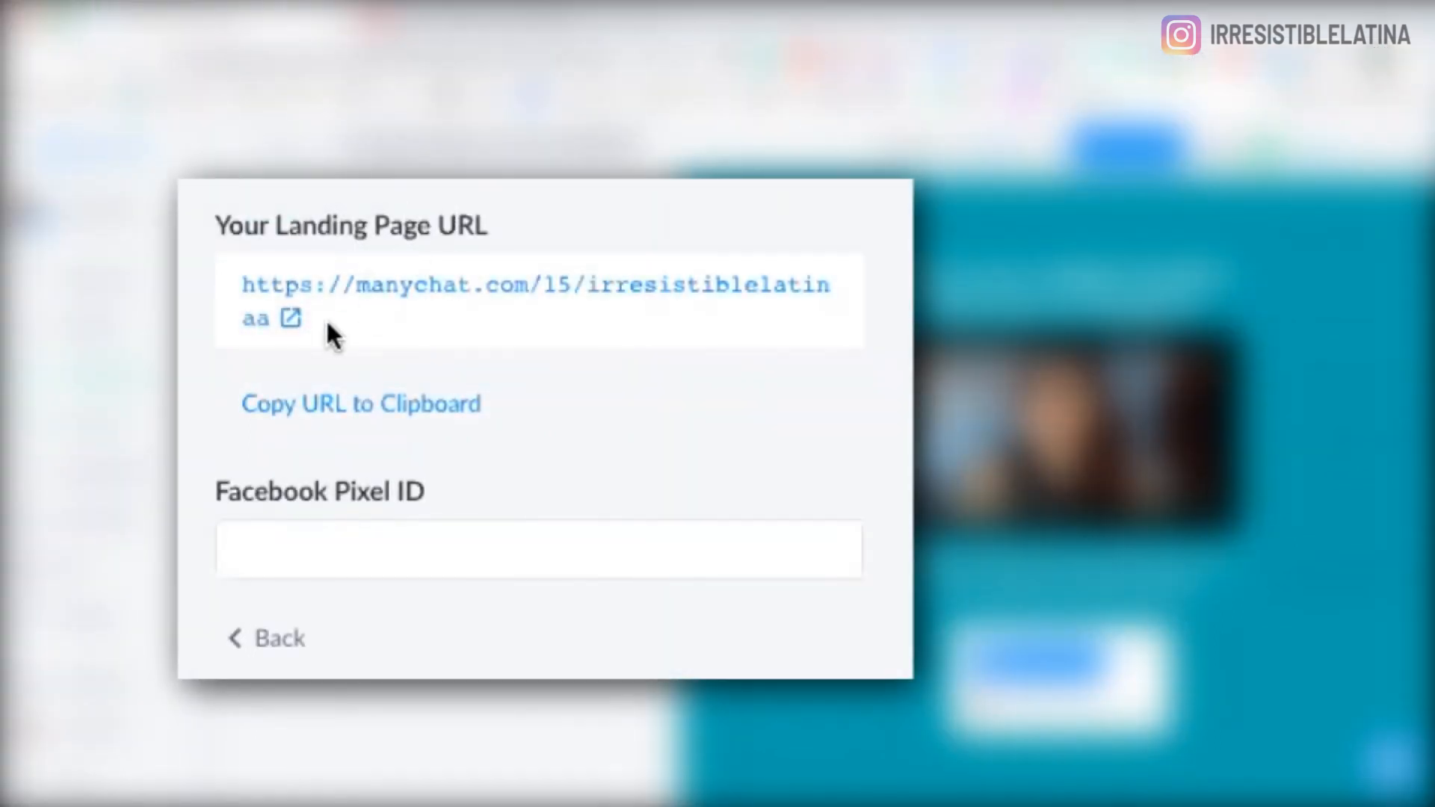
drag(273, 320, 204, 301)
click(386, 423)
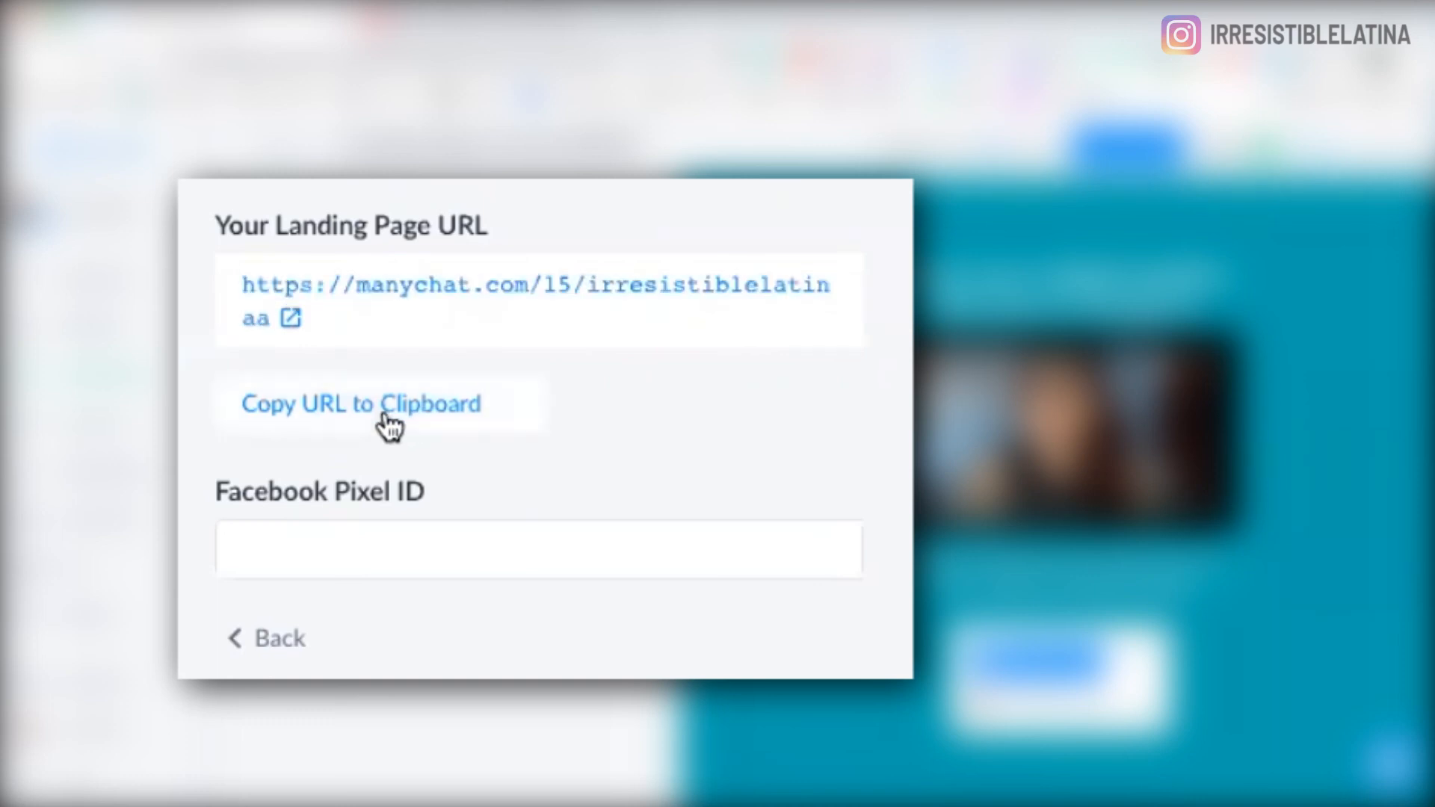
Open the Facebook Pixel ID for editing, leave it empty, and save the landing page growth tool
click(343, 534)
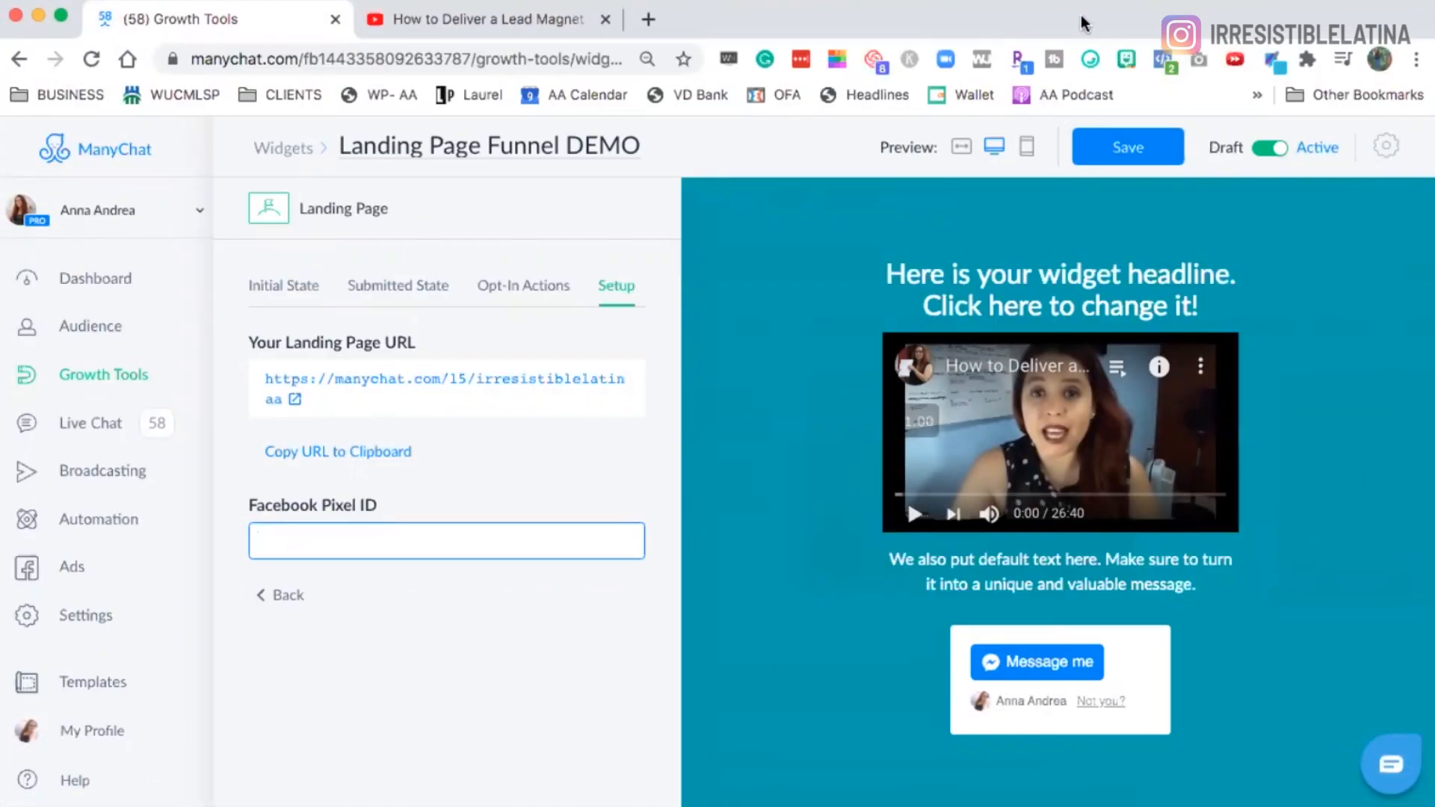
click(1121, 155)
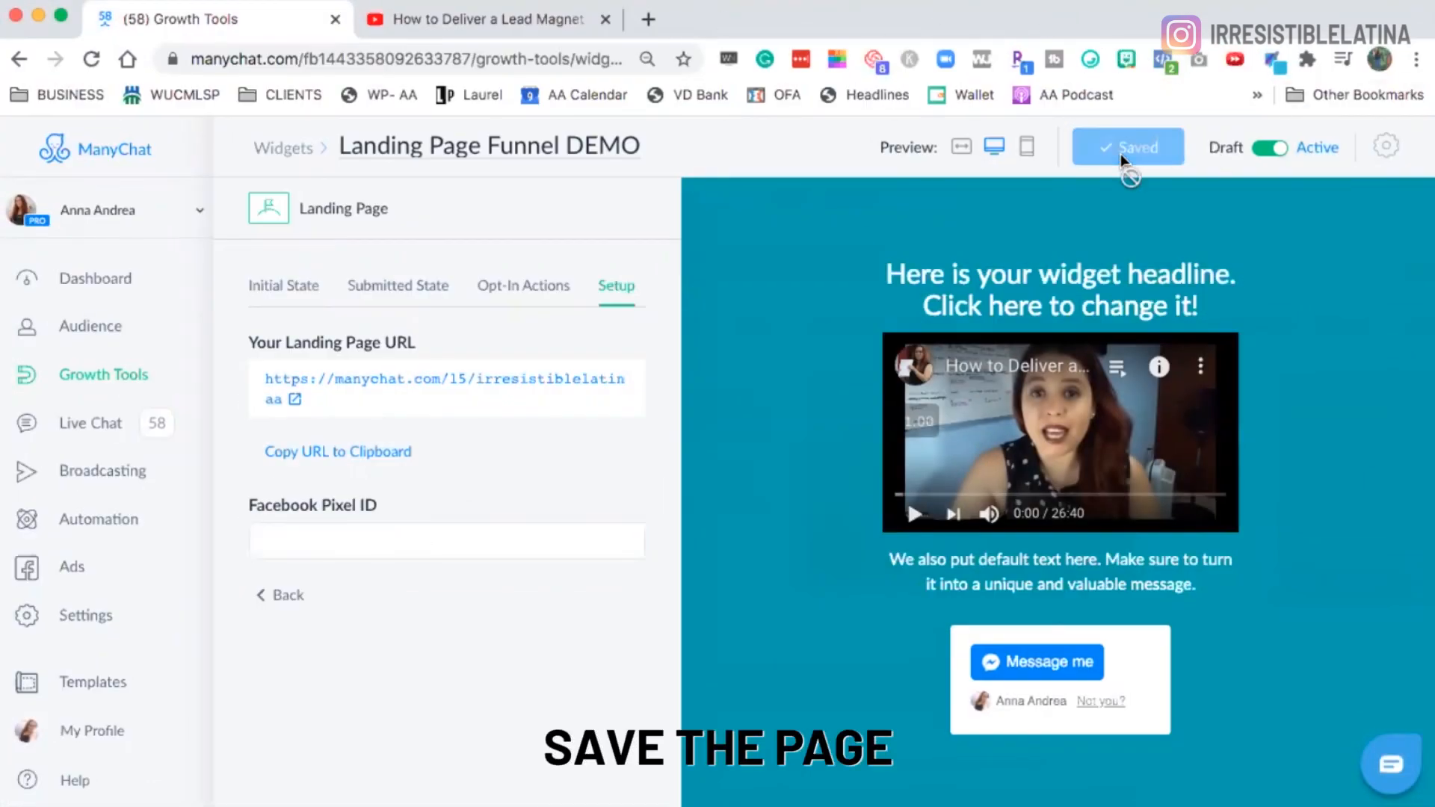